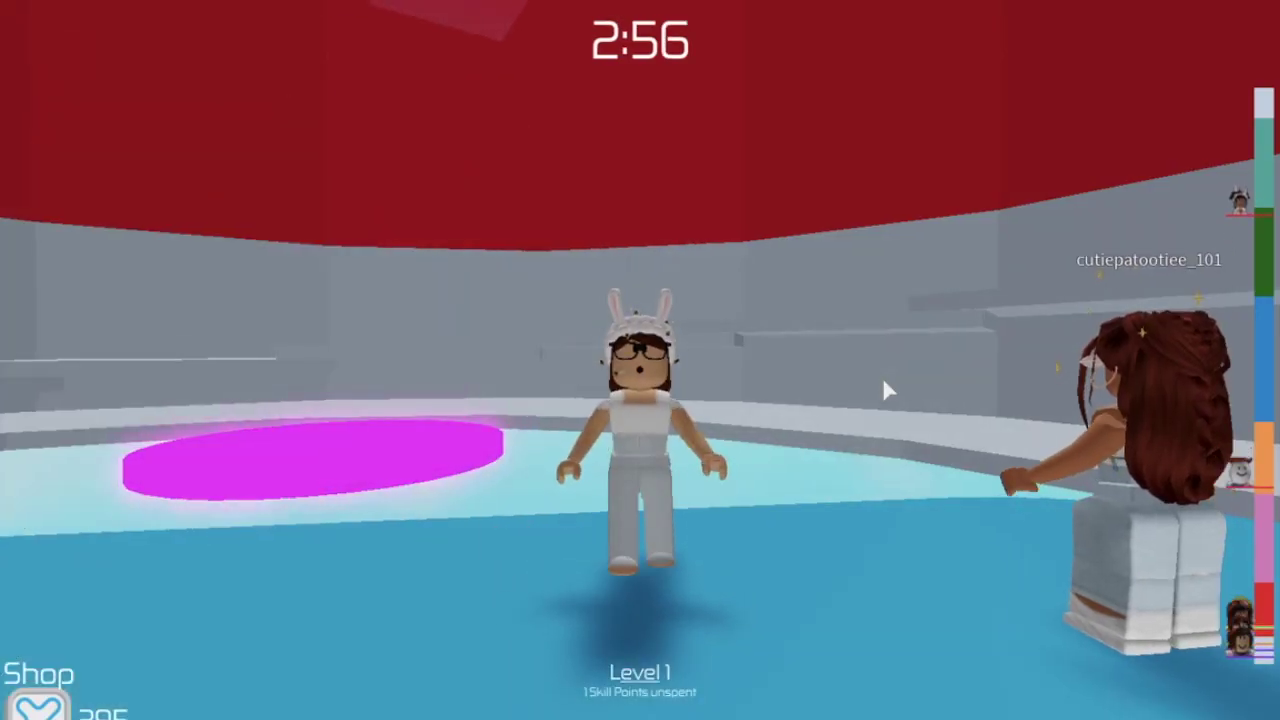
key(s)
key(d)
right_drag(883, 379, 809, 332)
key(space)
key(w)
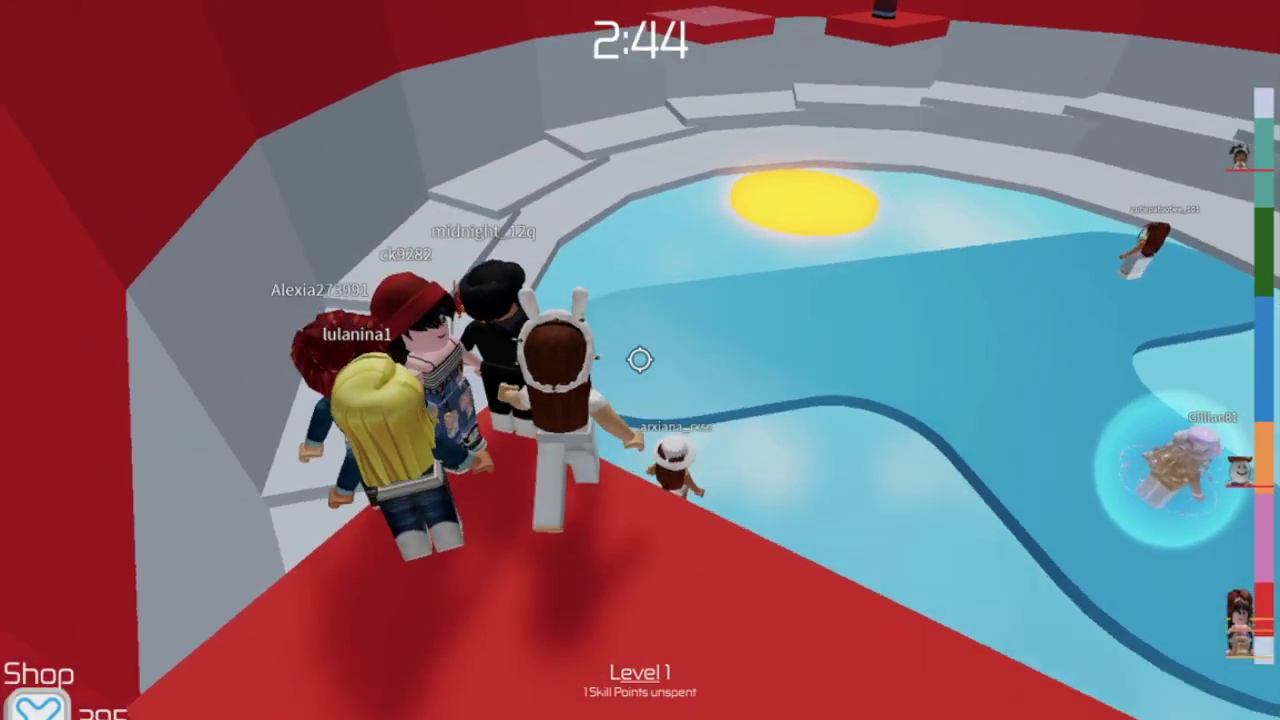
key(w)
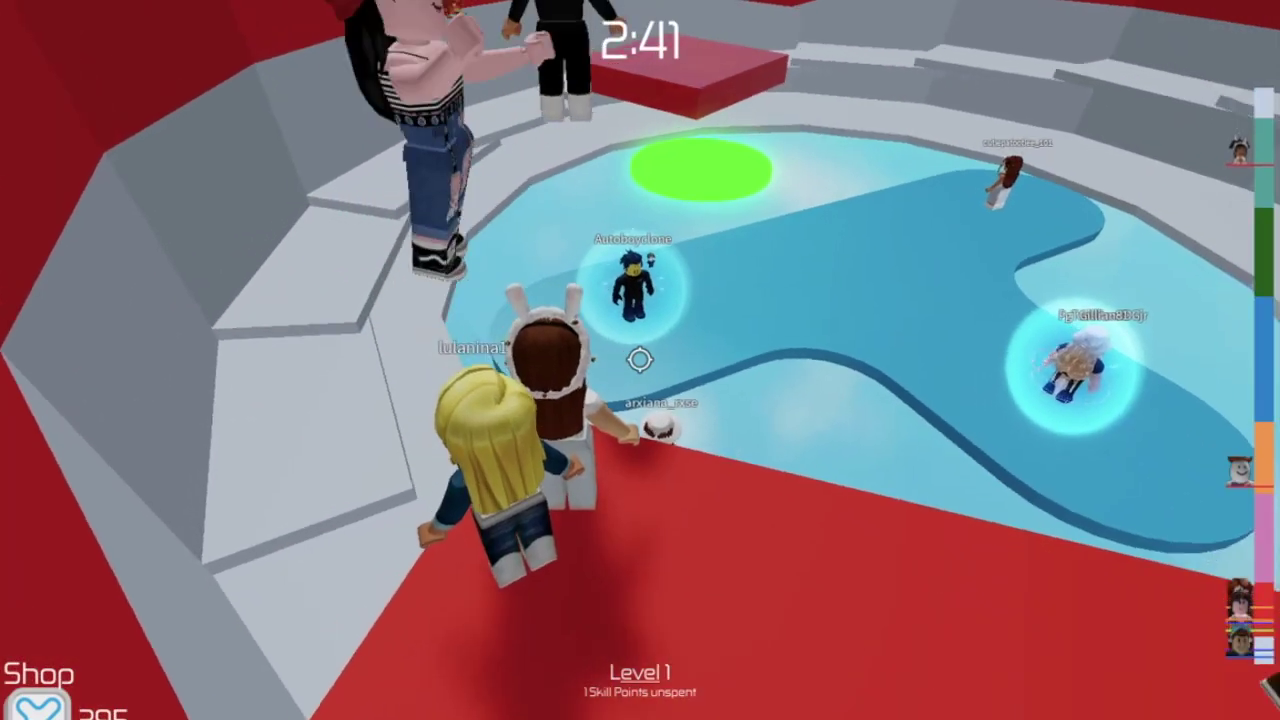
key(space)
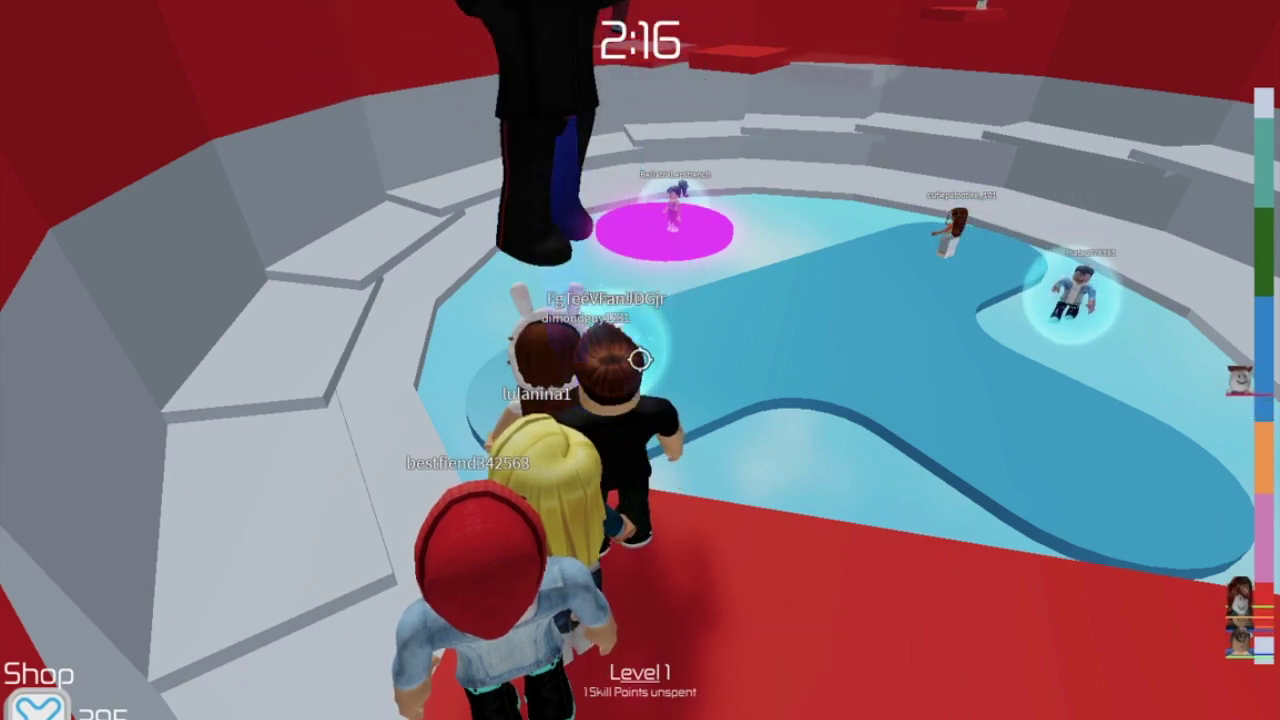
key(w)
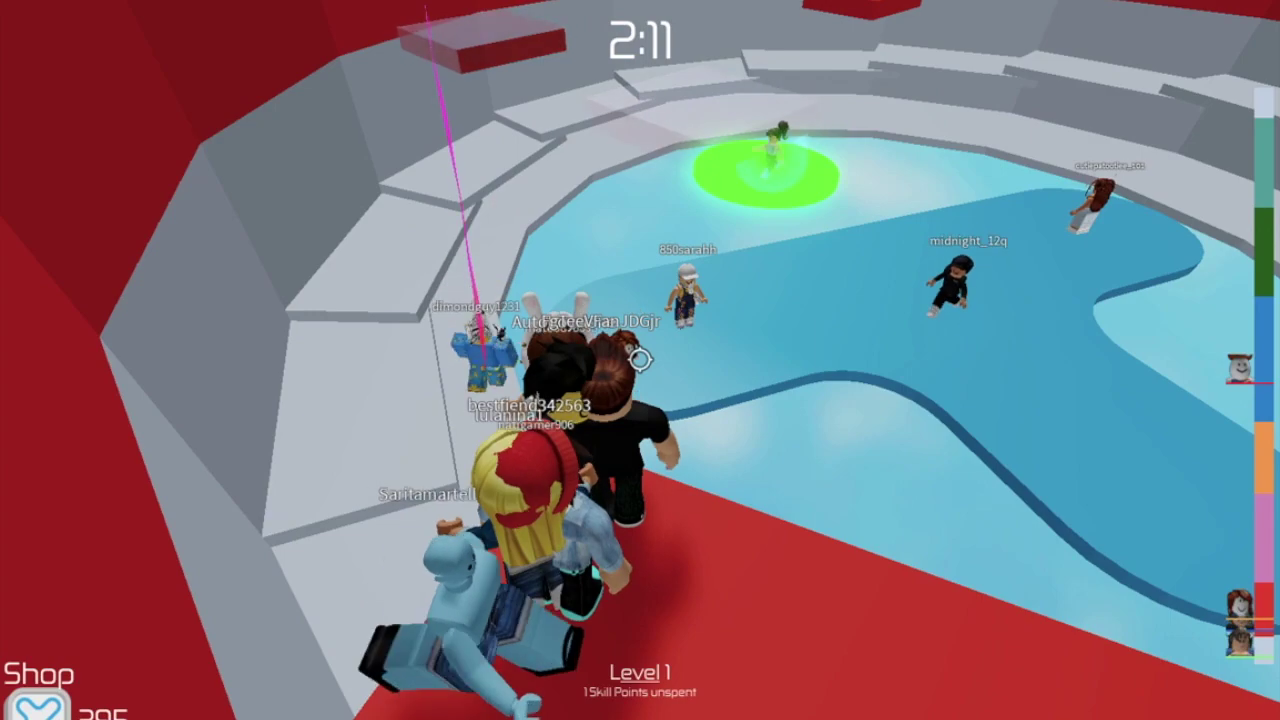
key(w)
key(space)
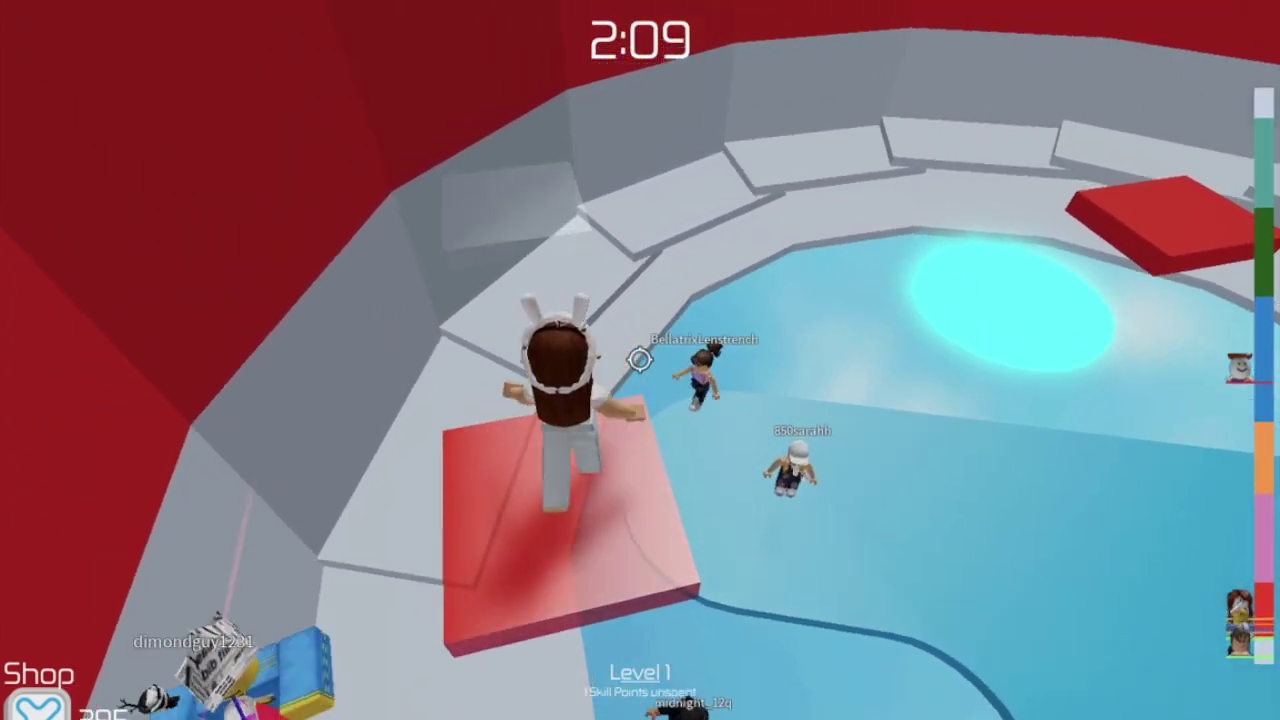
key(w)
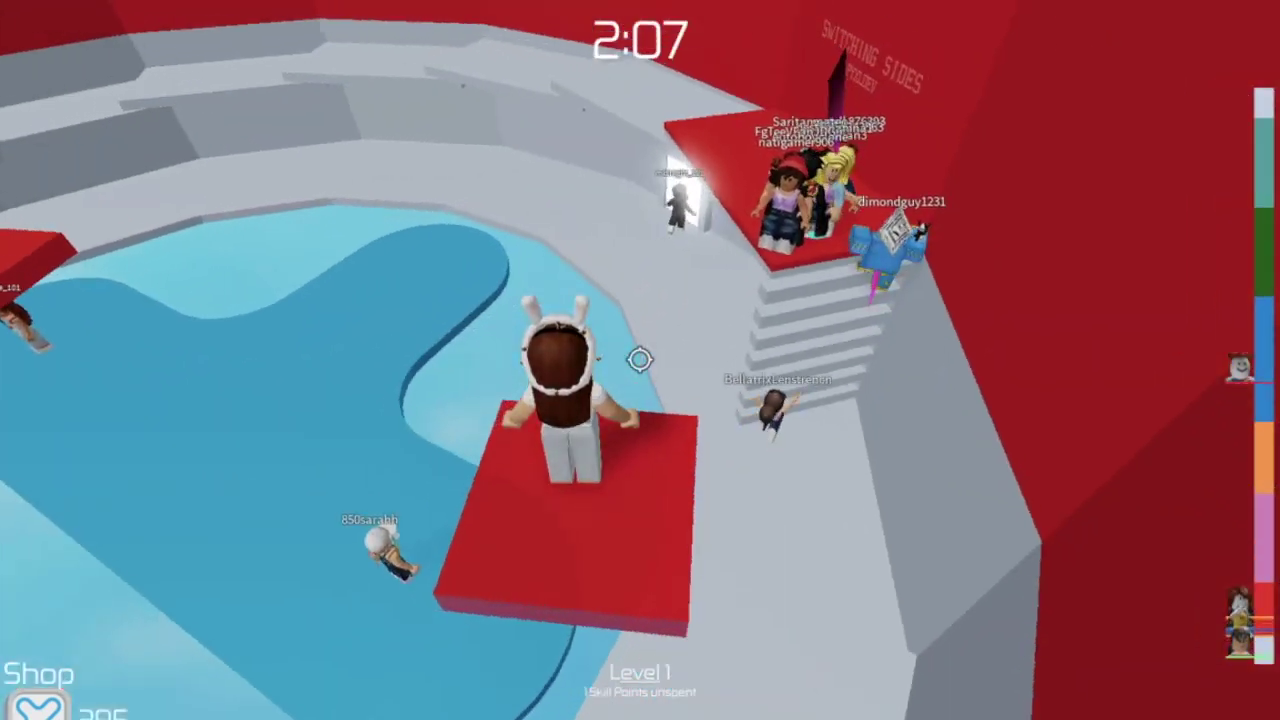
key(space)
right_drag(640, 358, 640, 358)
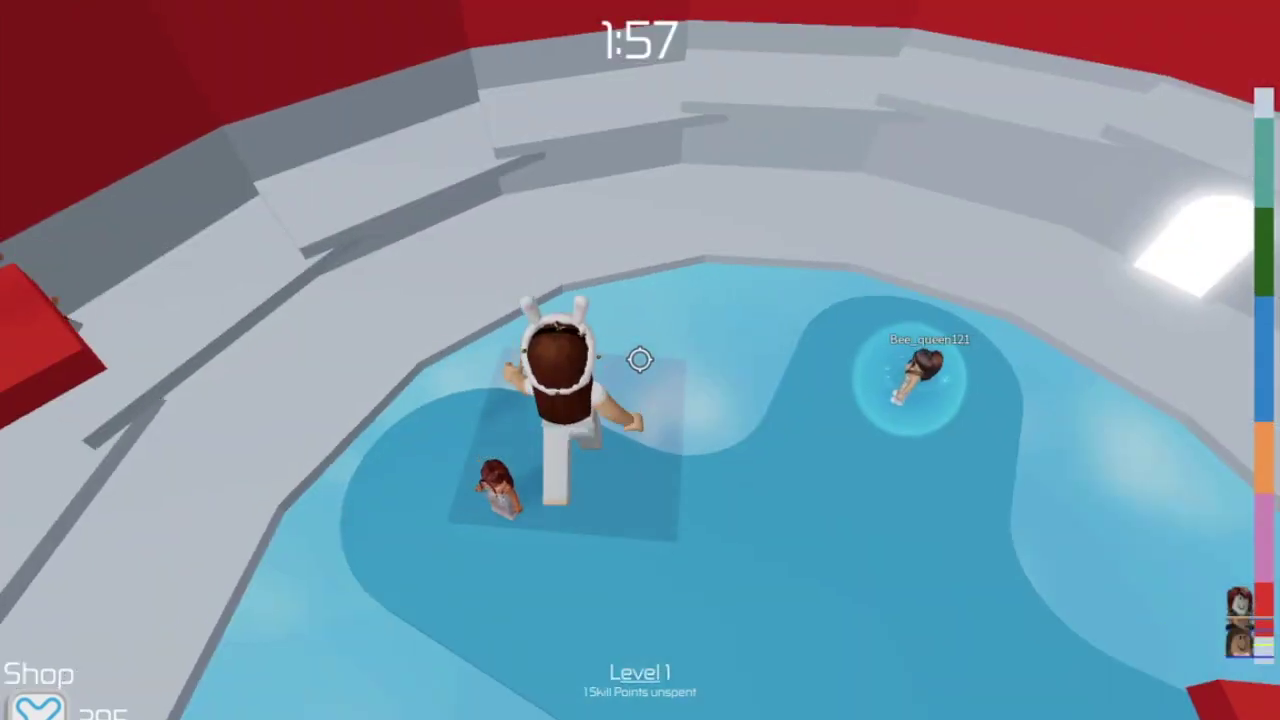
key(w)
key(space)
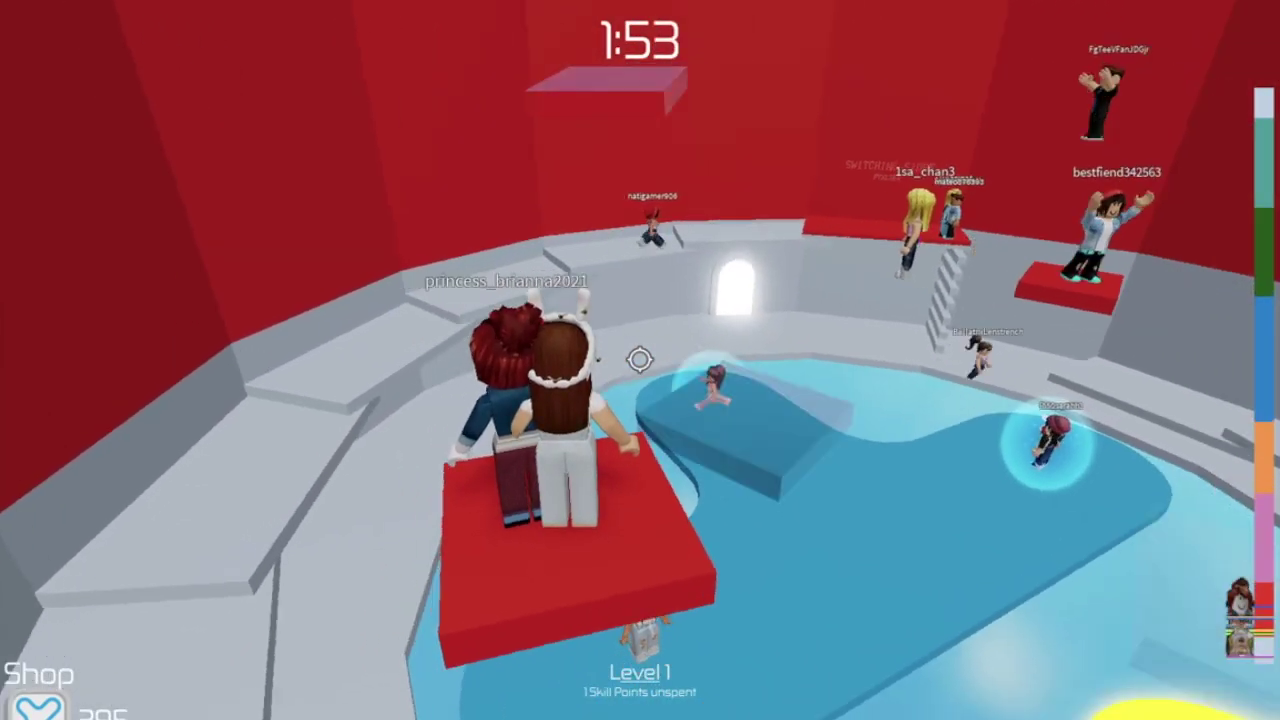
key(a)
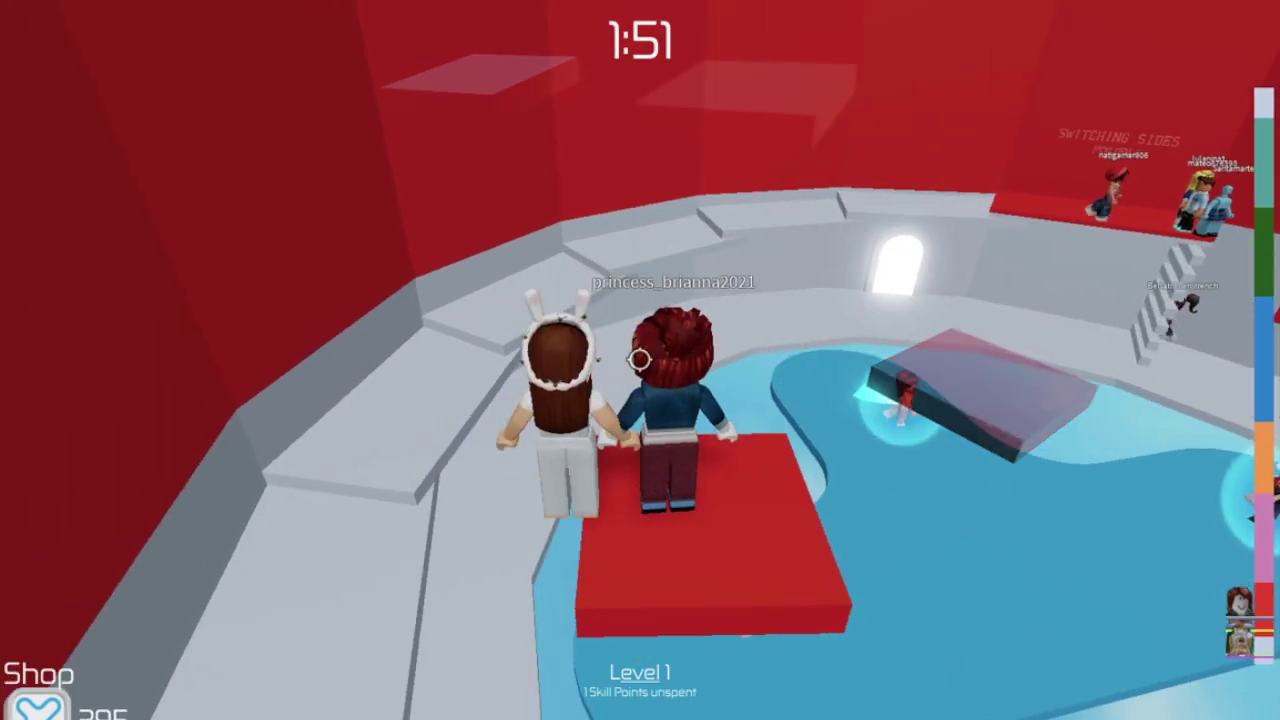
key(w)
key(space)
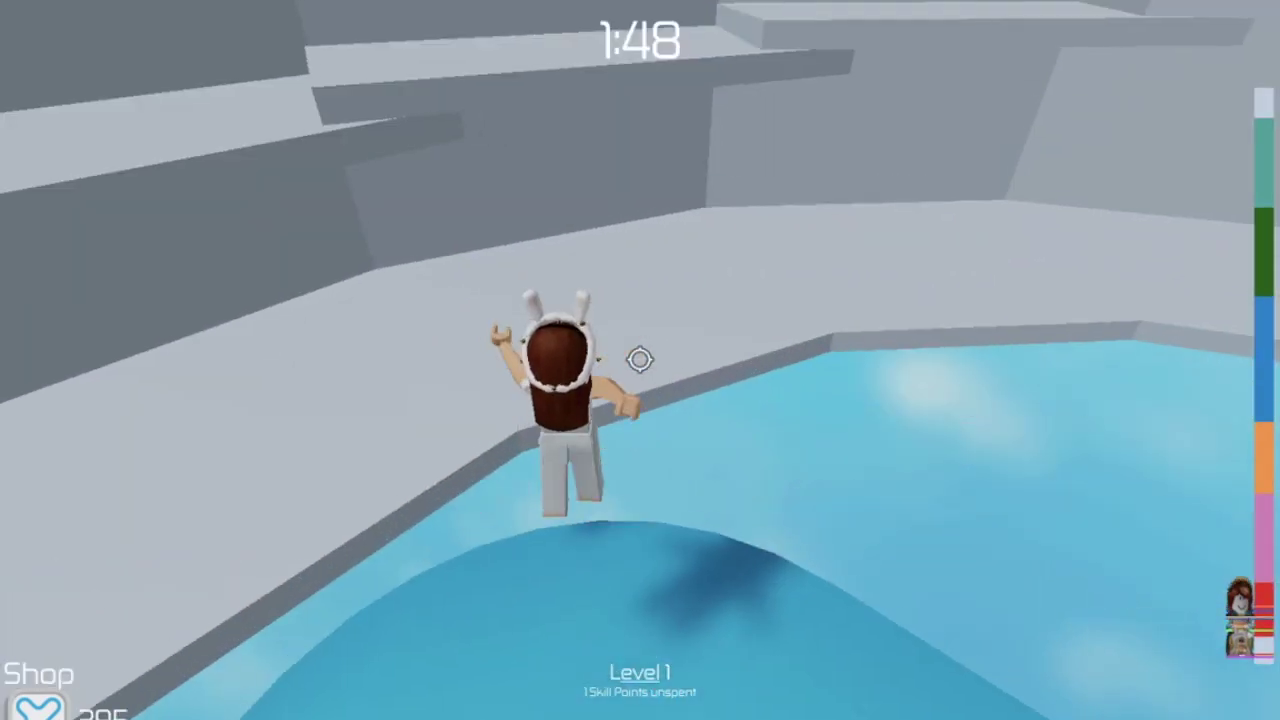
key(w)
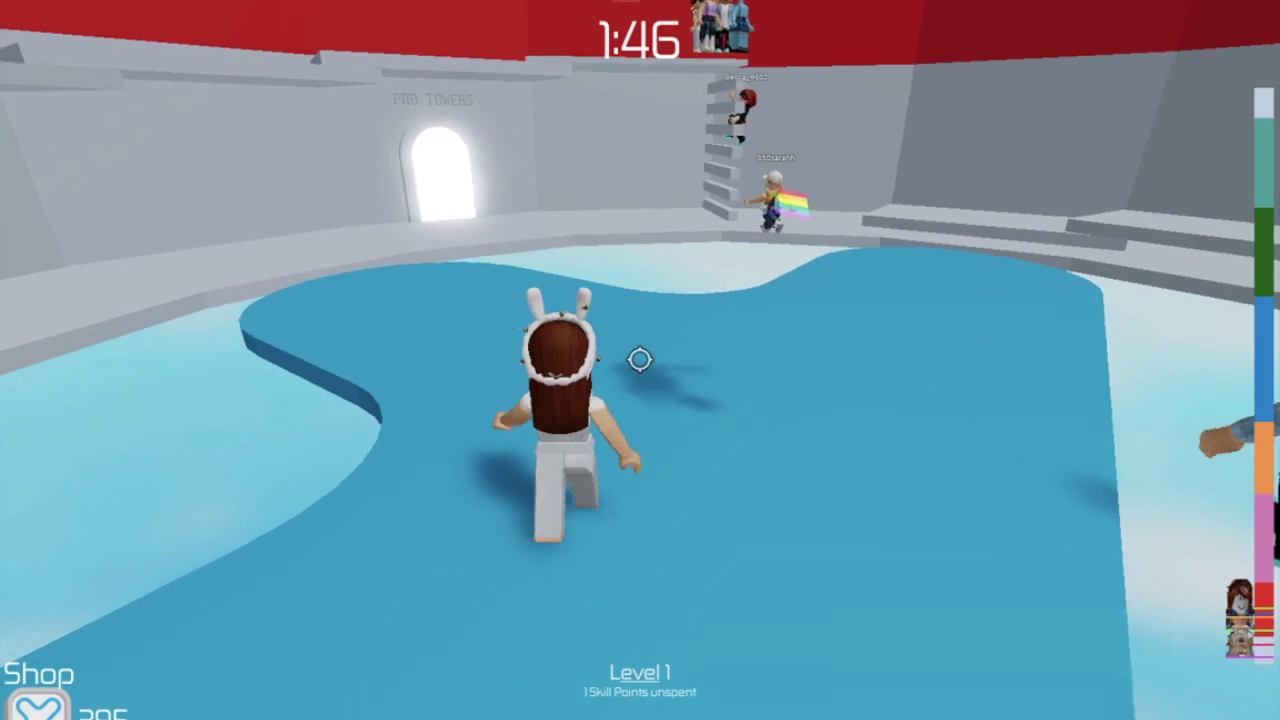
right_drag(640, 358, 640, 358)
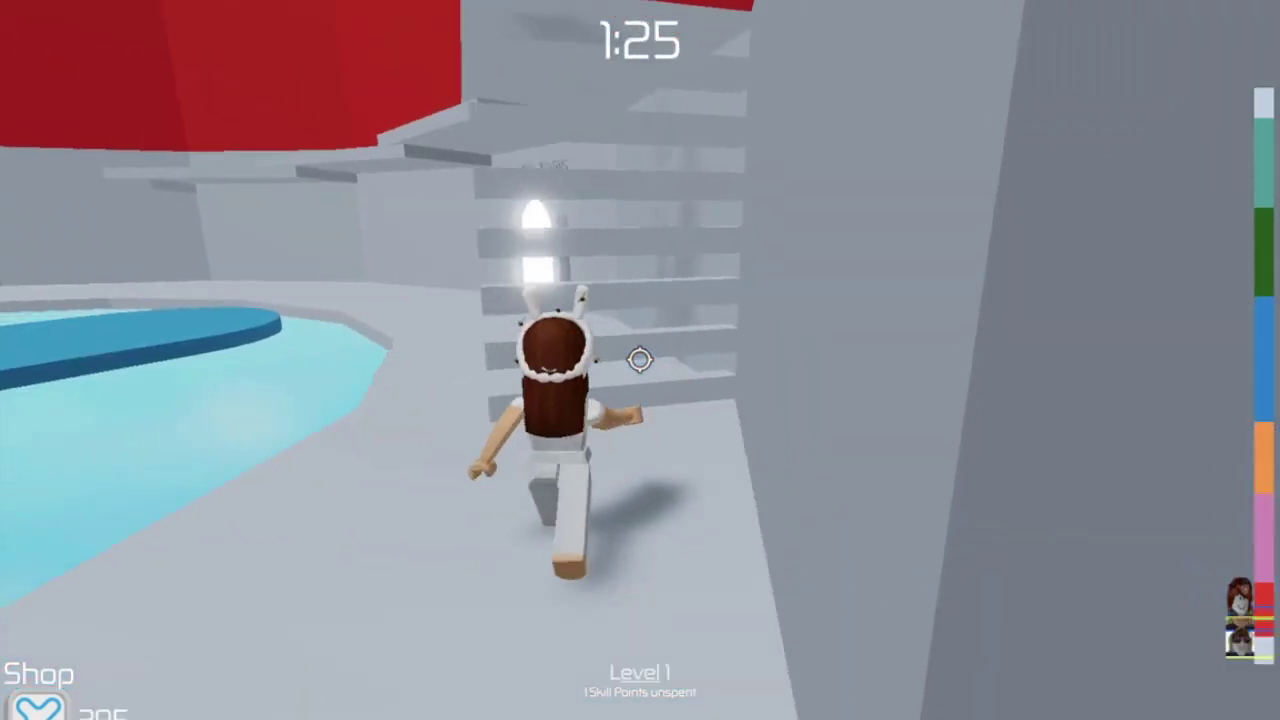
key(w)
key(space)
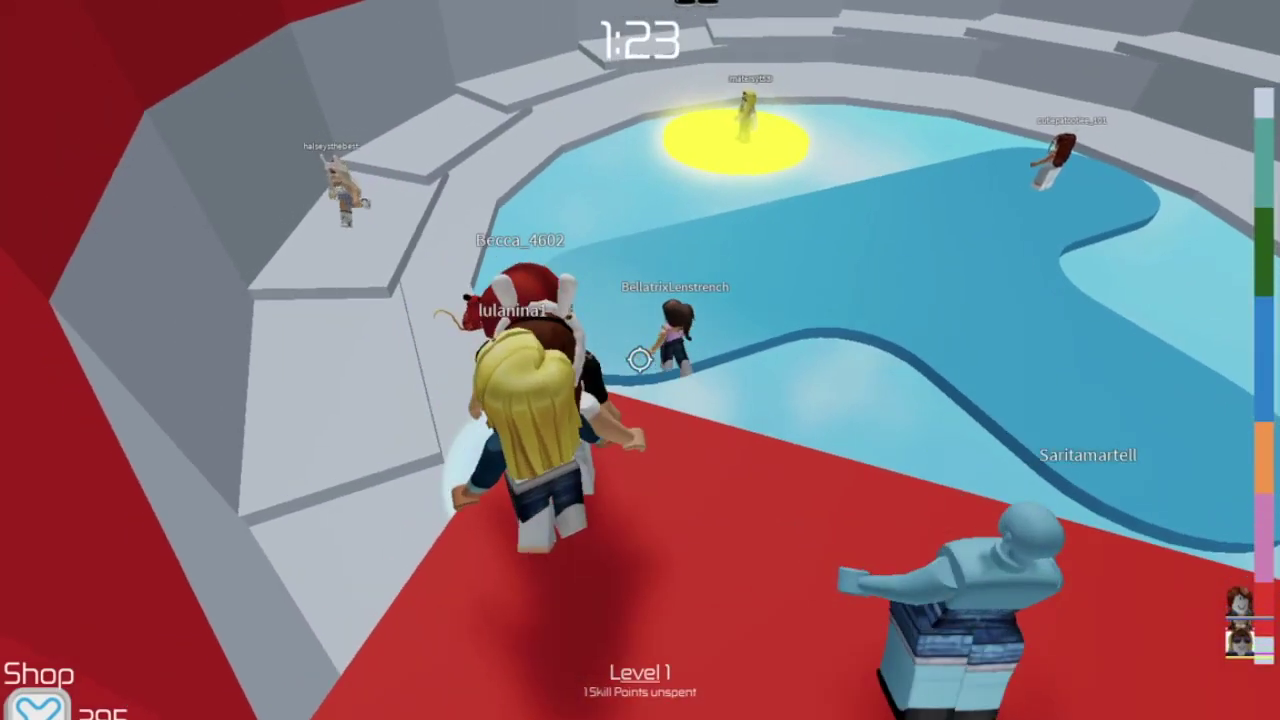
right_drag(640, 358, 640, 358)
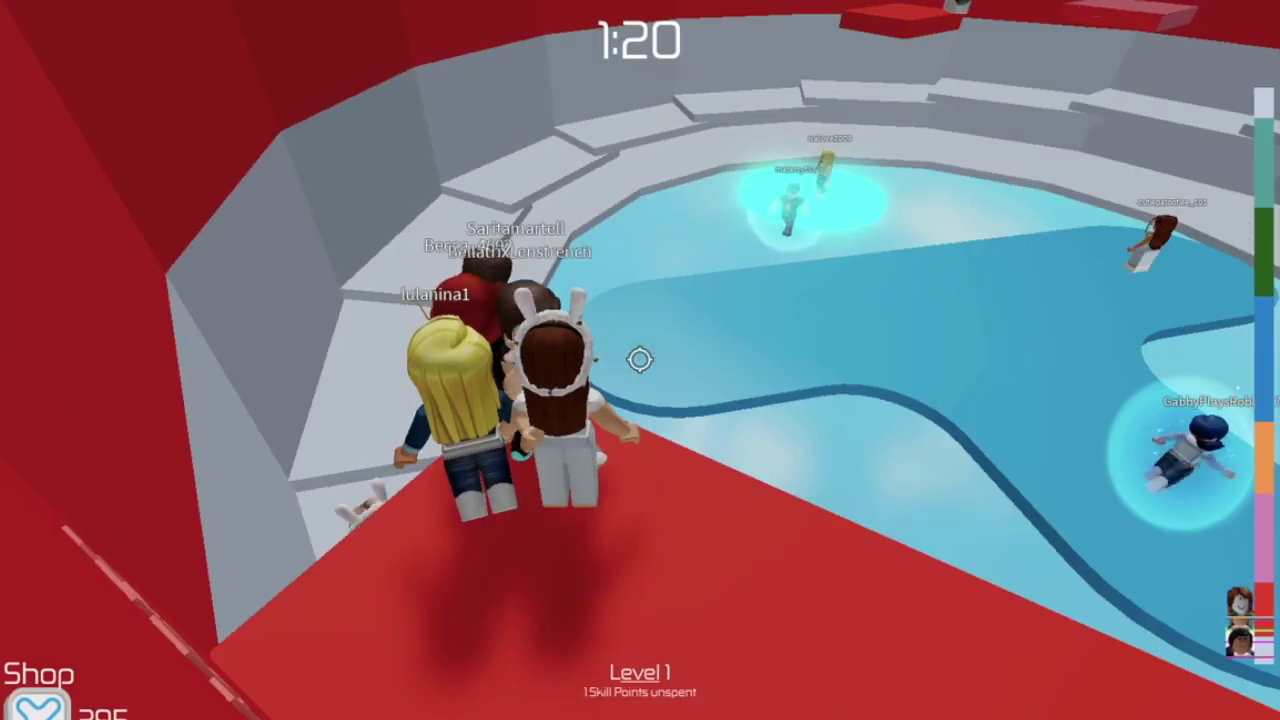
right_drag(640, 358, 640, 358)
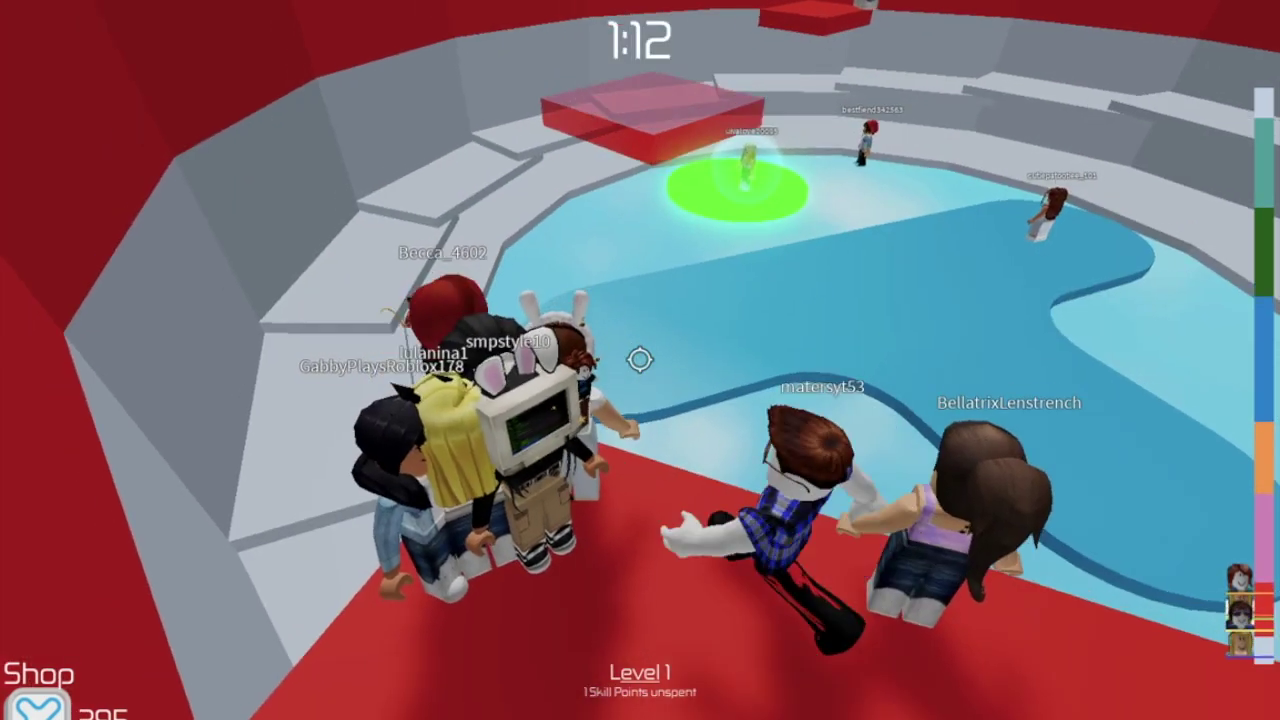
key(w)
key(space)
key(space)
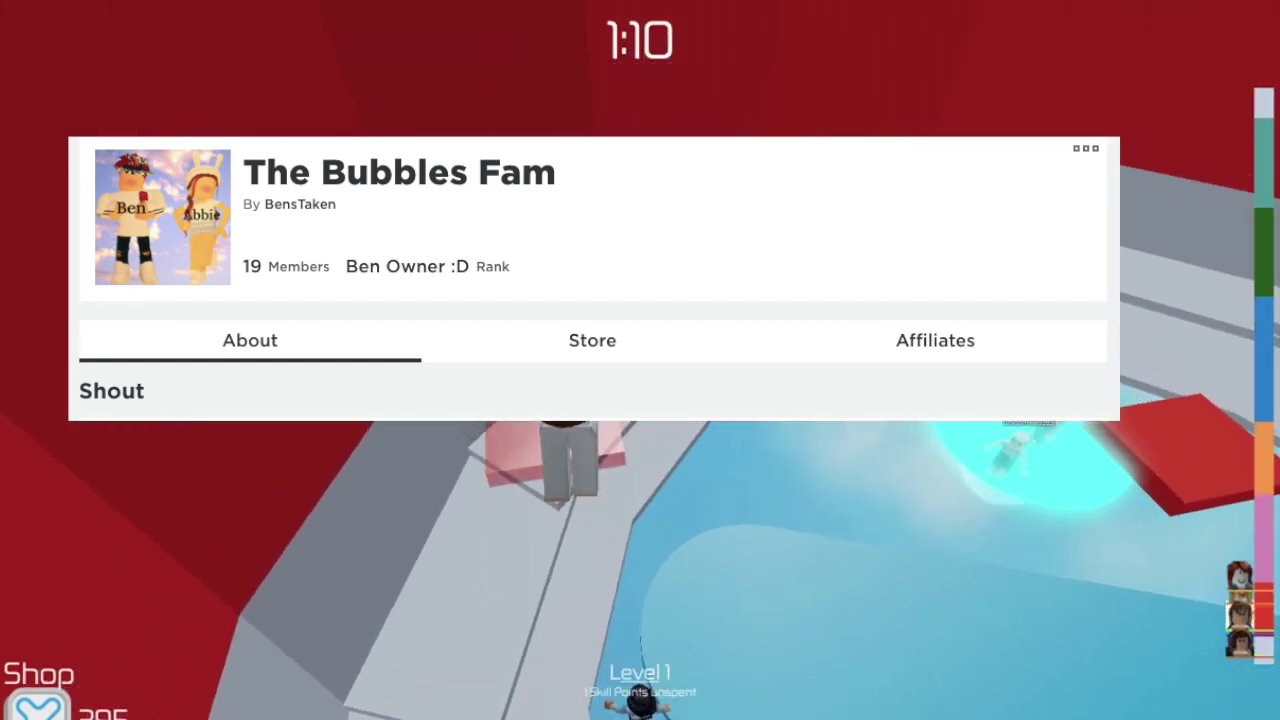
key(w)
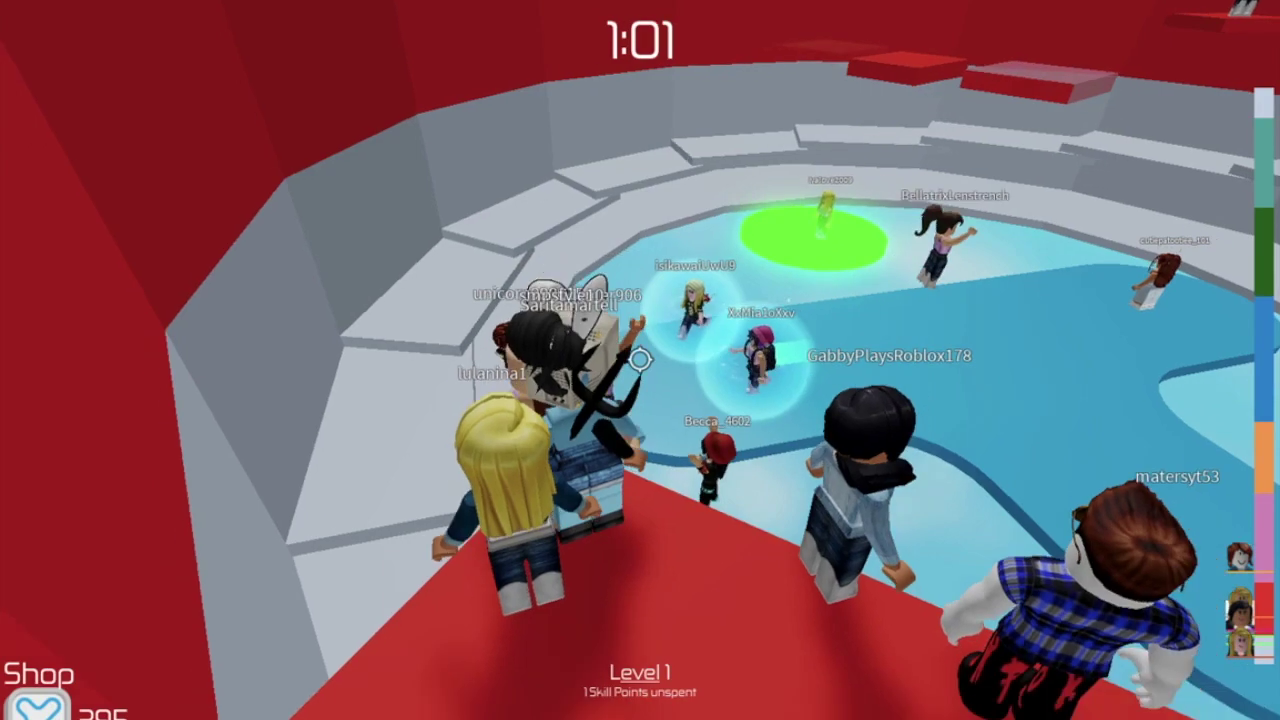
key(shift)
right_drag(643, 362, 643, 362)
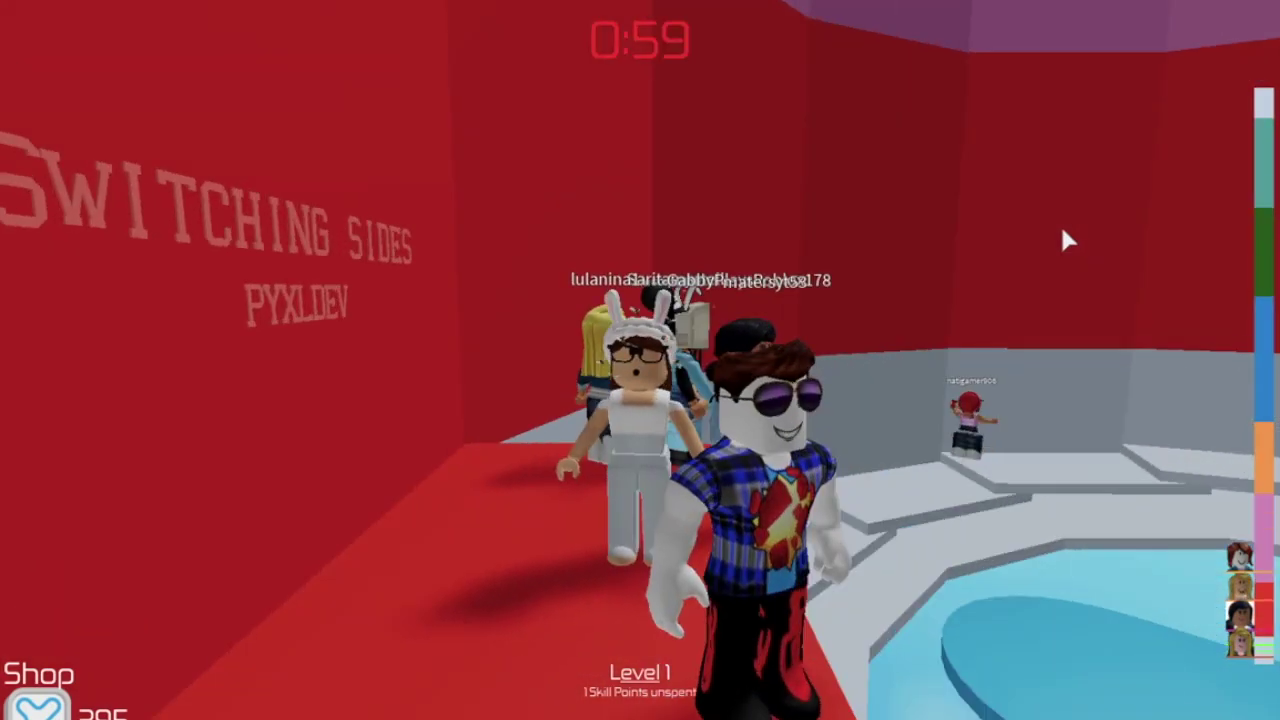
key(s)
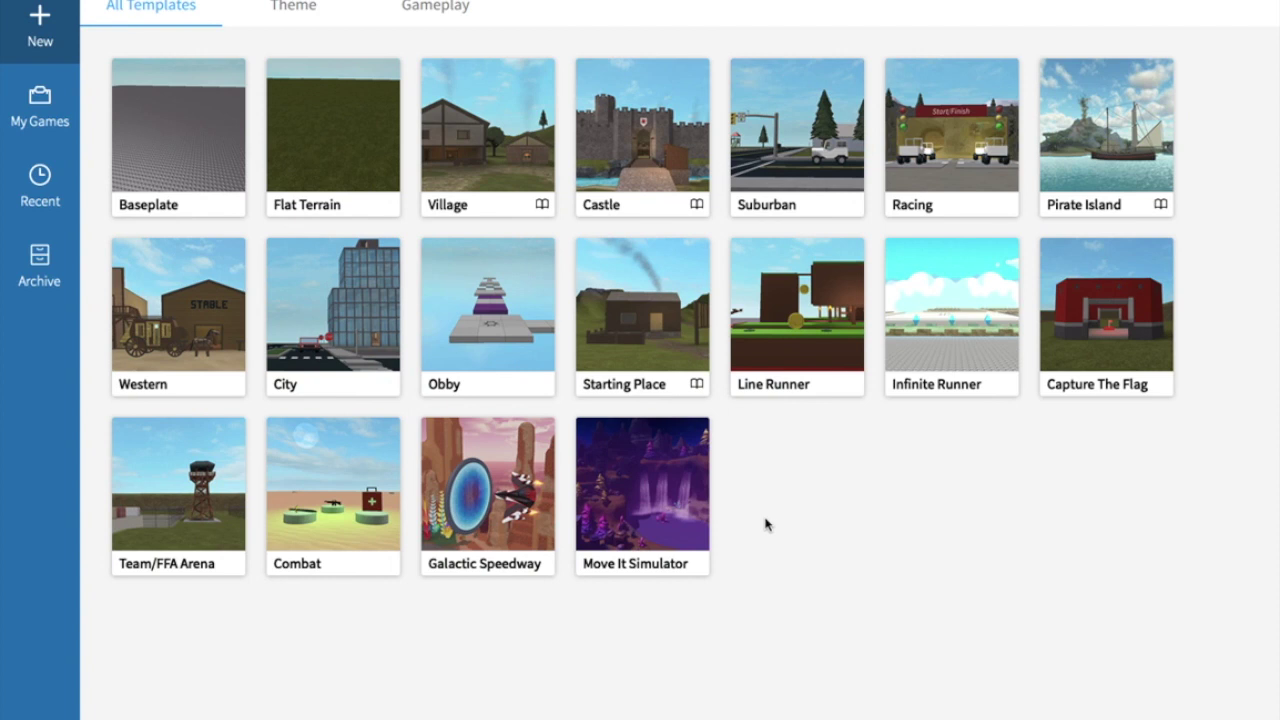
Switch to Roblox Studio and create a new place from the Baseplate template.
click(211, 168)
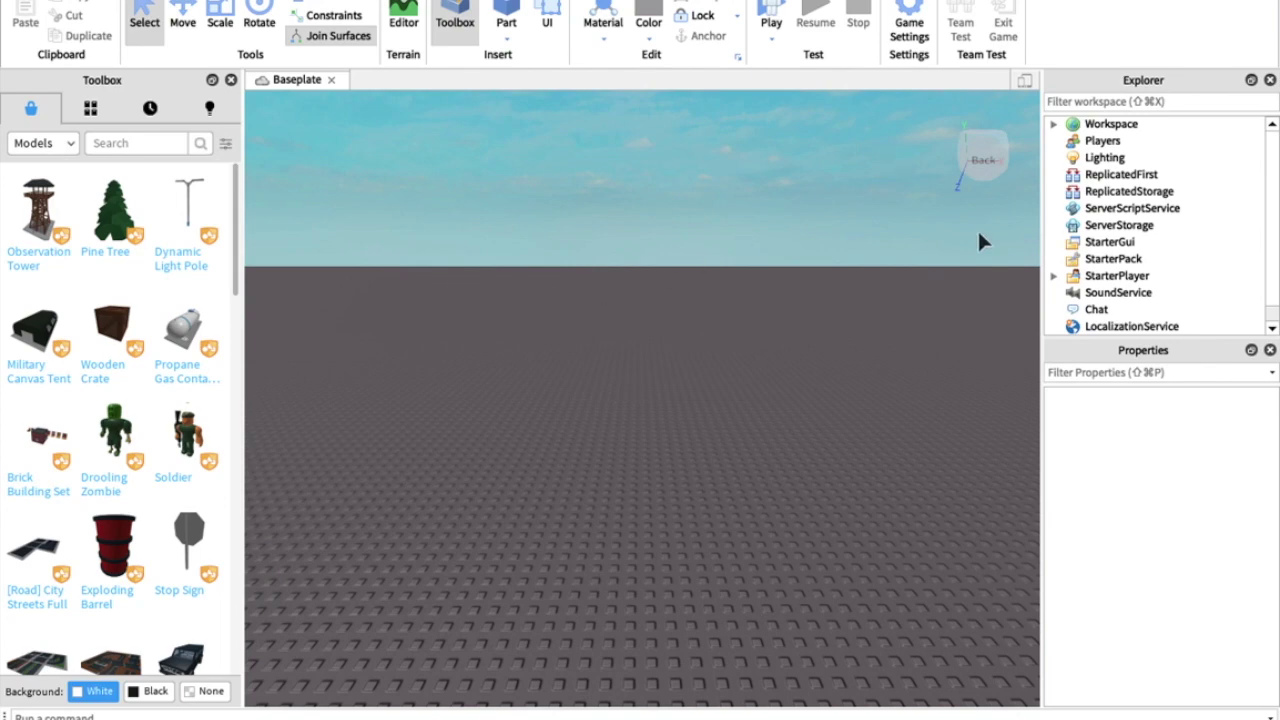
click(974, 166)
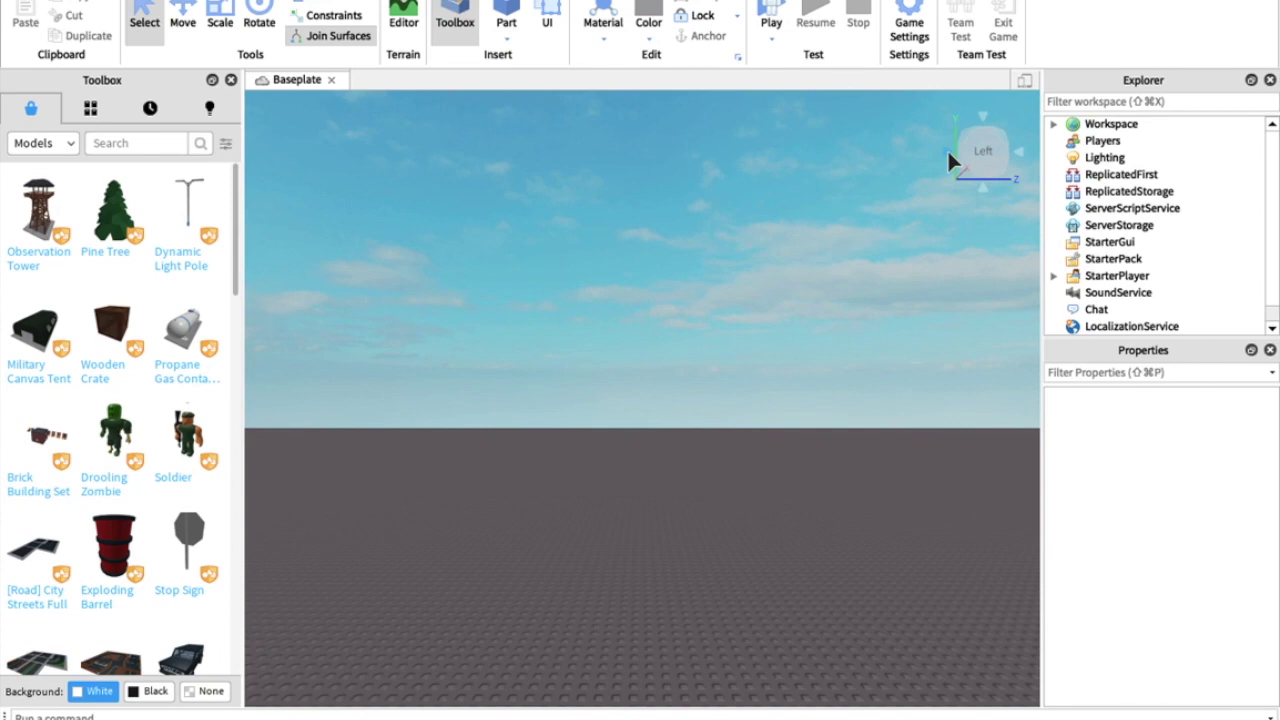
right_drag(861, 289, 863, 294)
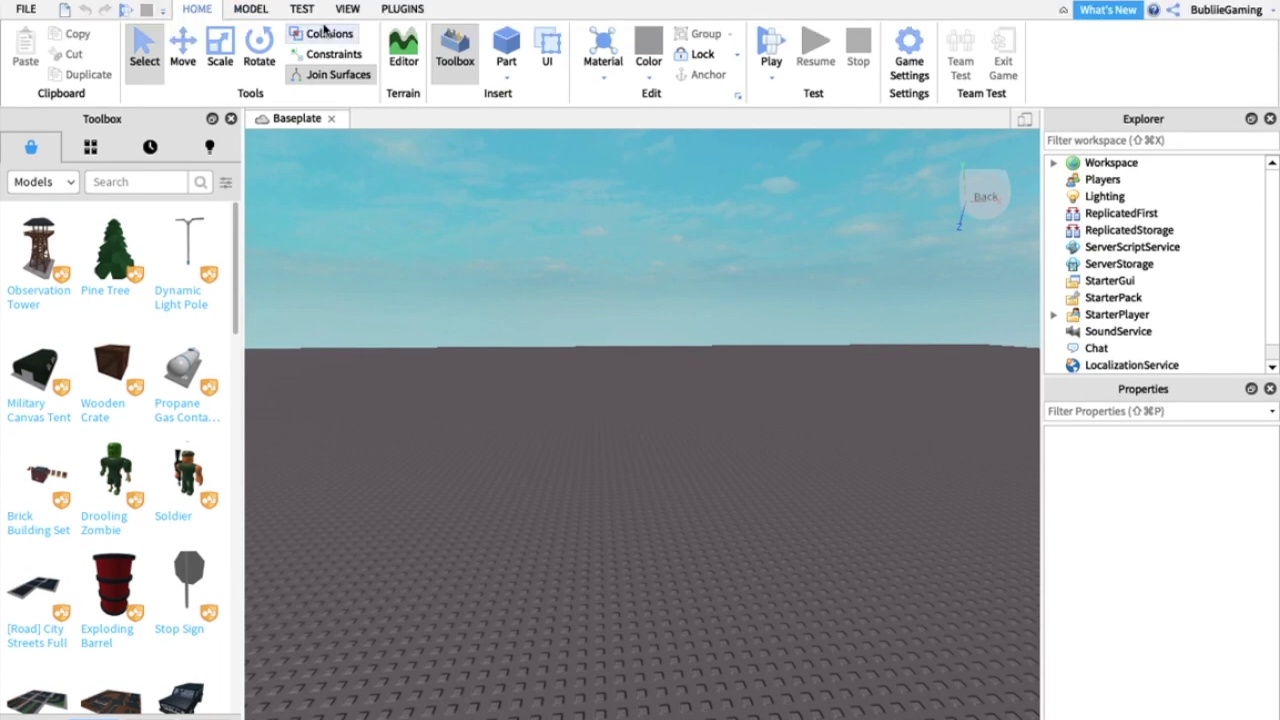
Hide the Toolbox and Properties windows and show both of them again.
click(347, 10)
click(160, 56)
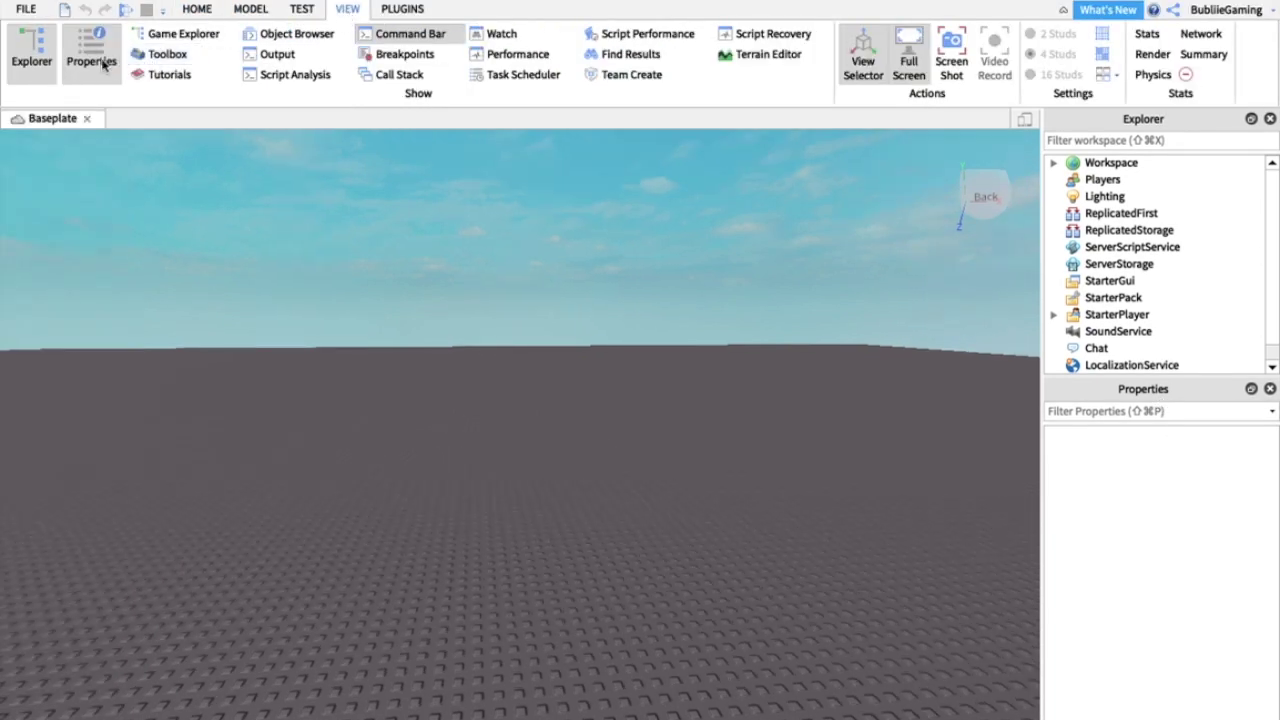
click(95, 58)
click(91, 50)
click(162, 54)
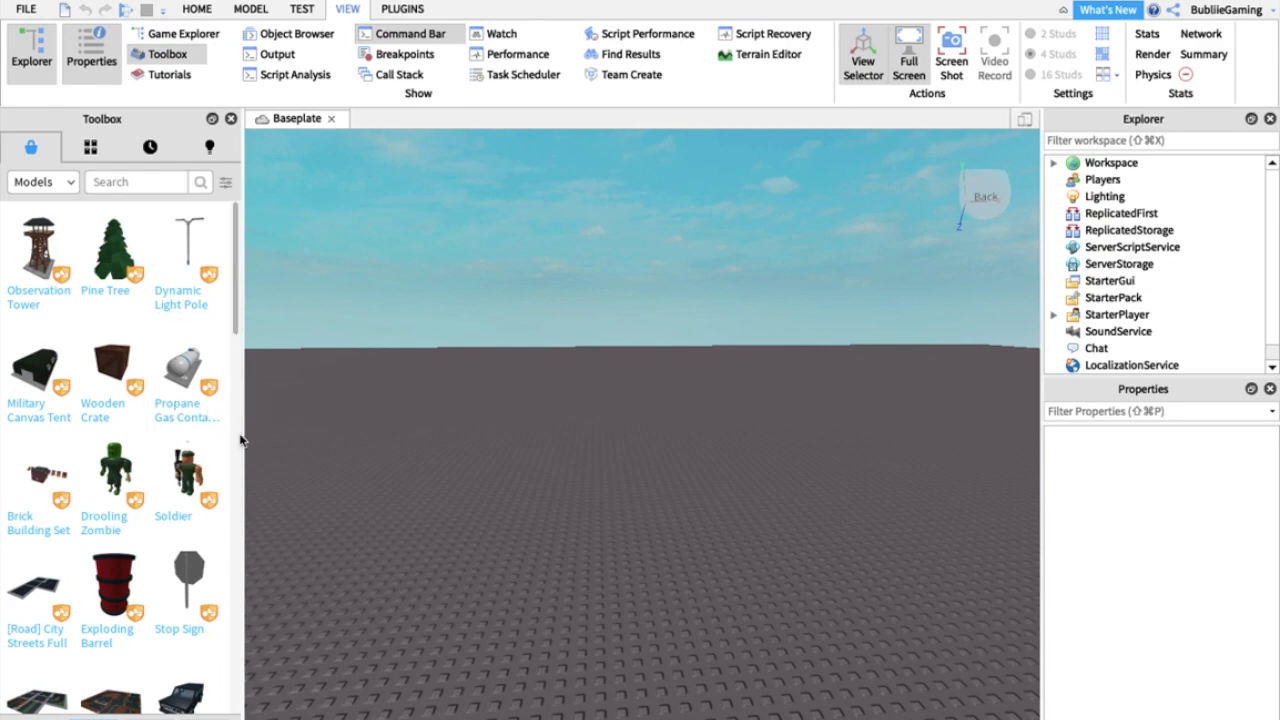
drag(242, 433, 2, 405)
right_drag(584, 410, 538, 364)
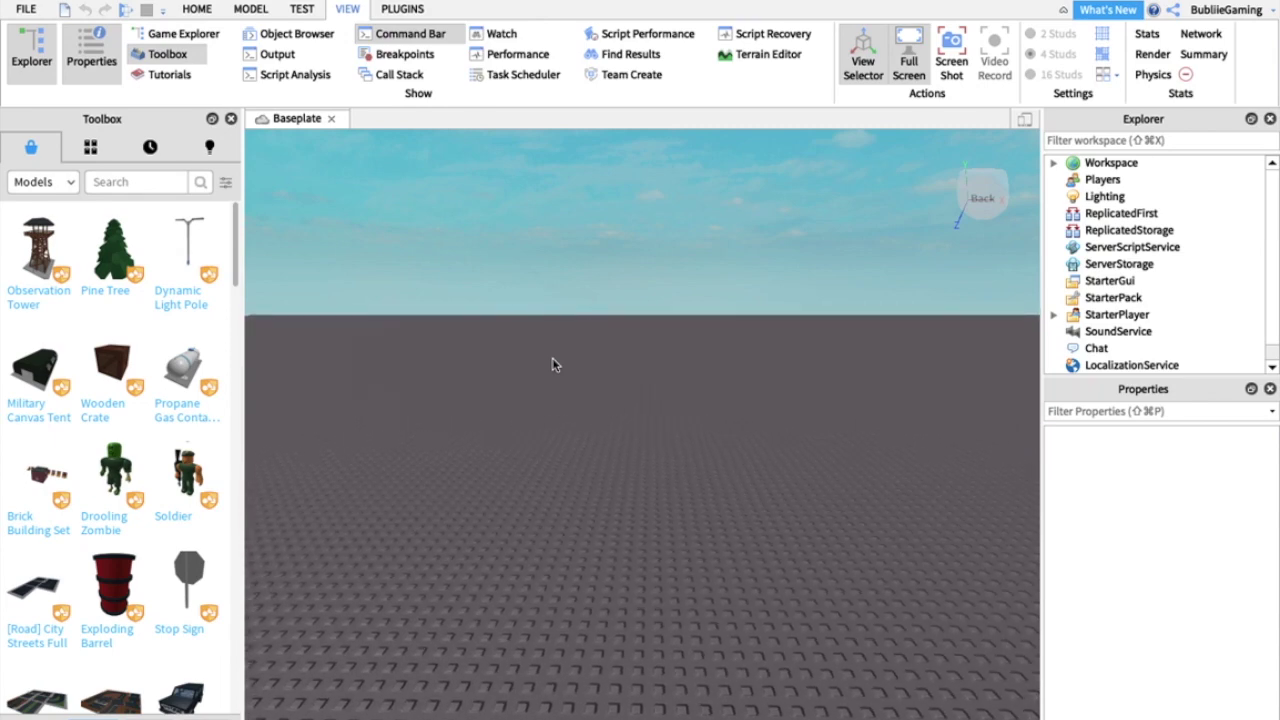
scroll(553, 359, down, 4)
scroll(555, 354, up, 5)
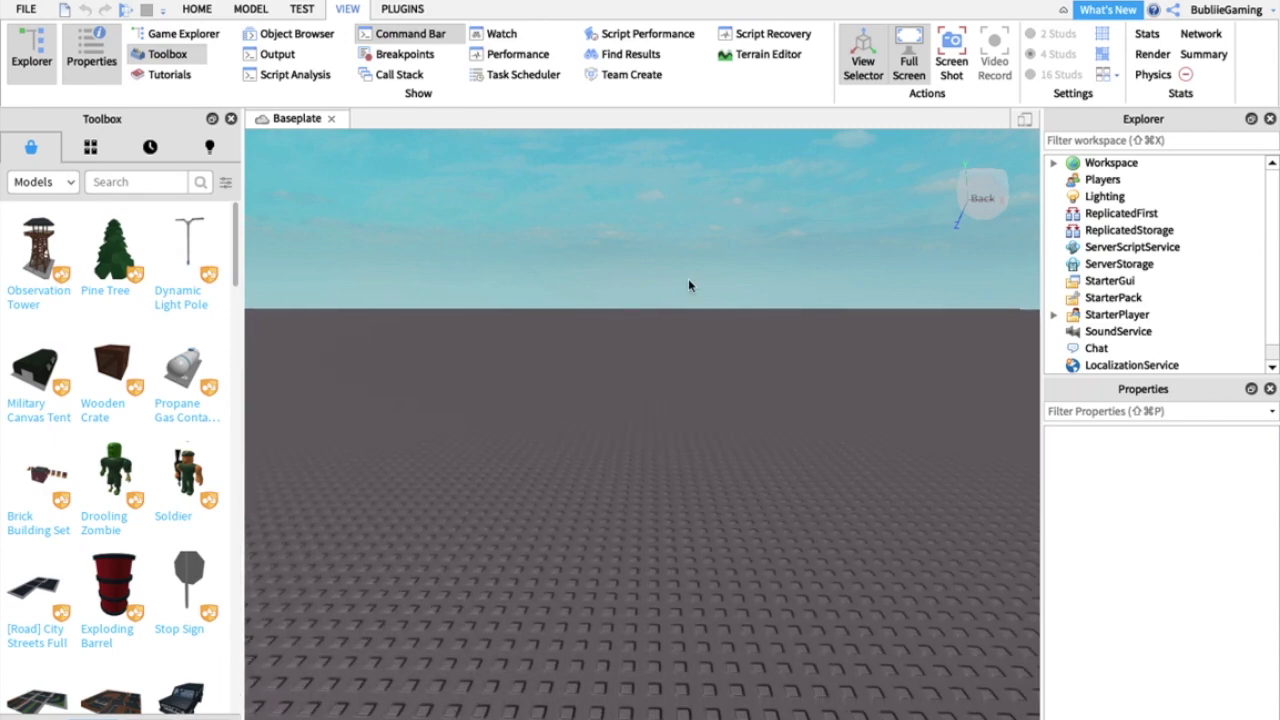
right_drag(688, 280, 687, 277)
scroll(687, 277, down, 5)
scroll(687, 277, up, 5)
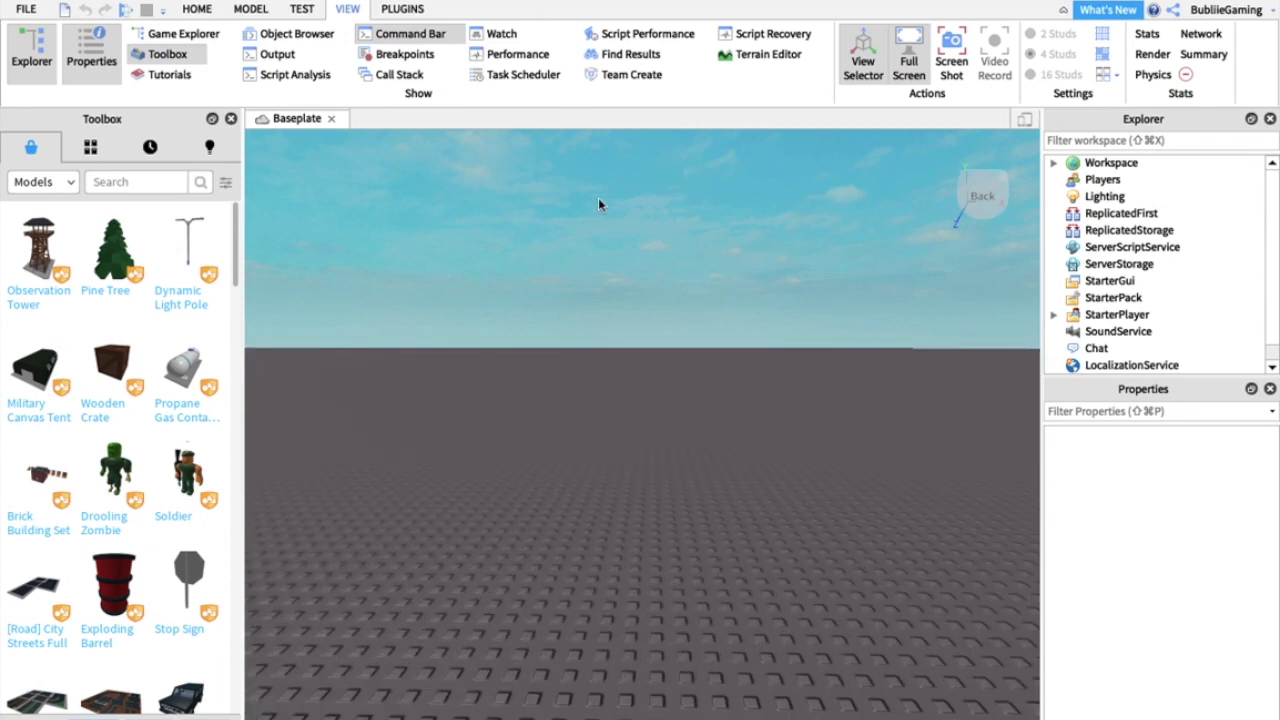
Search the Toolbox plugins for "Moon Animator" and view the details of the Moon Animator plugin.
click(403, 10)
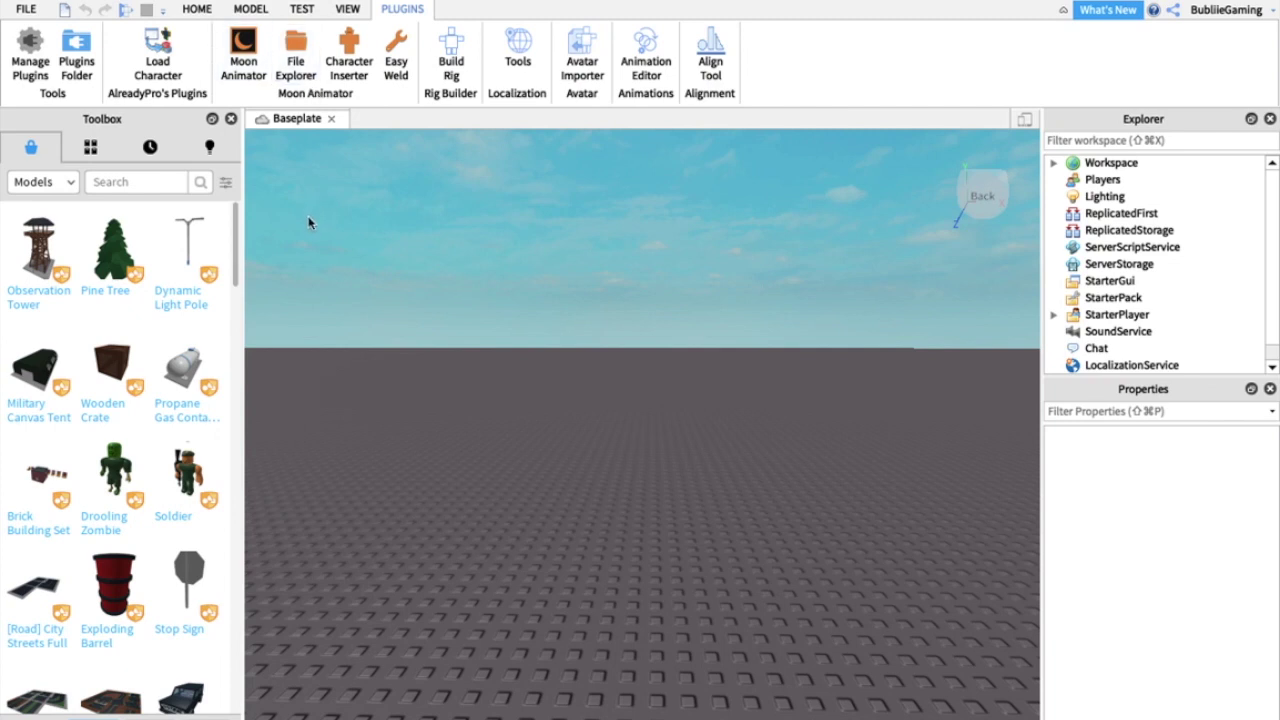
click(45, 185)
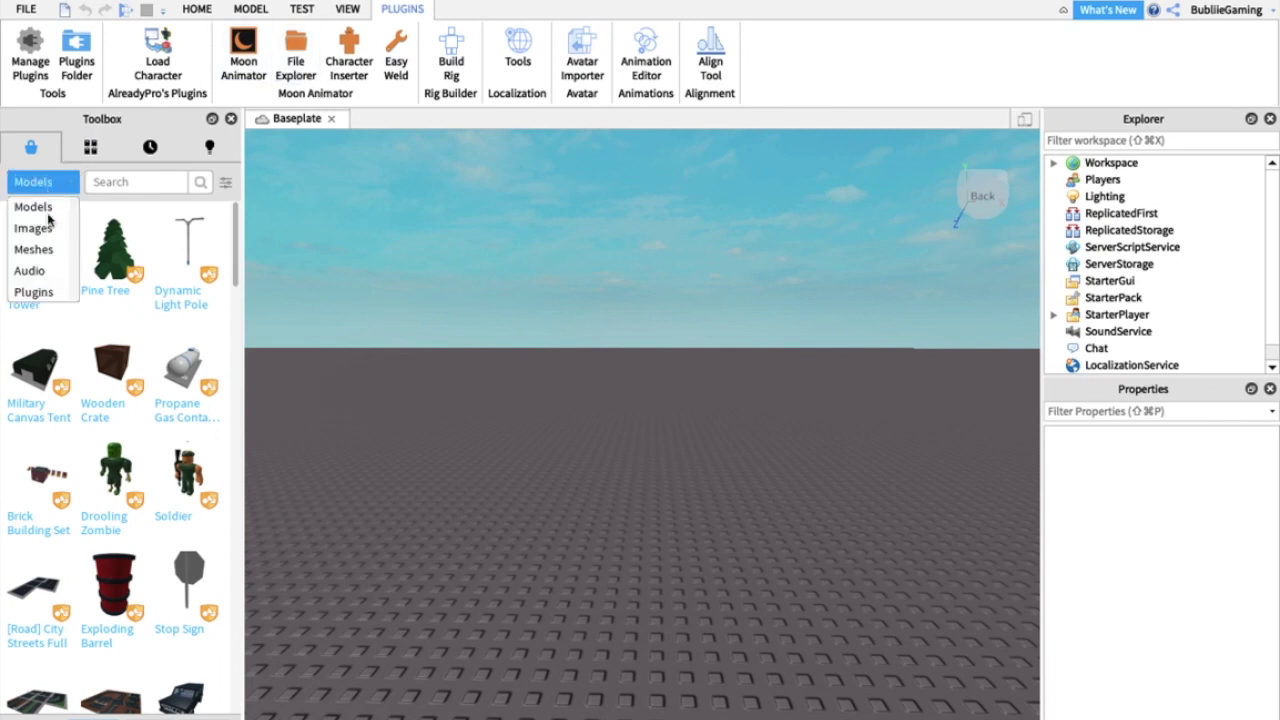
click(45, 292)
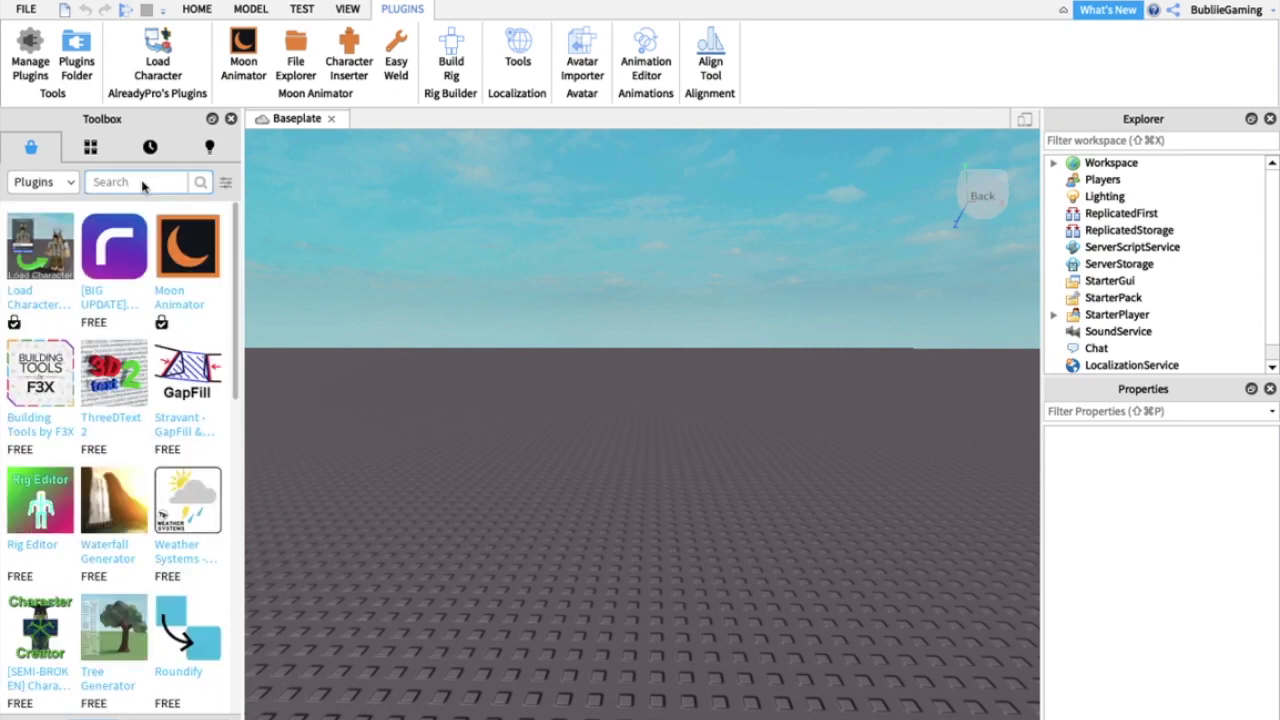
text(Moon Animator)
key(Return)
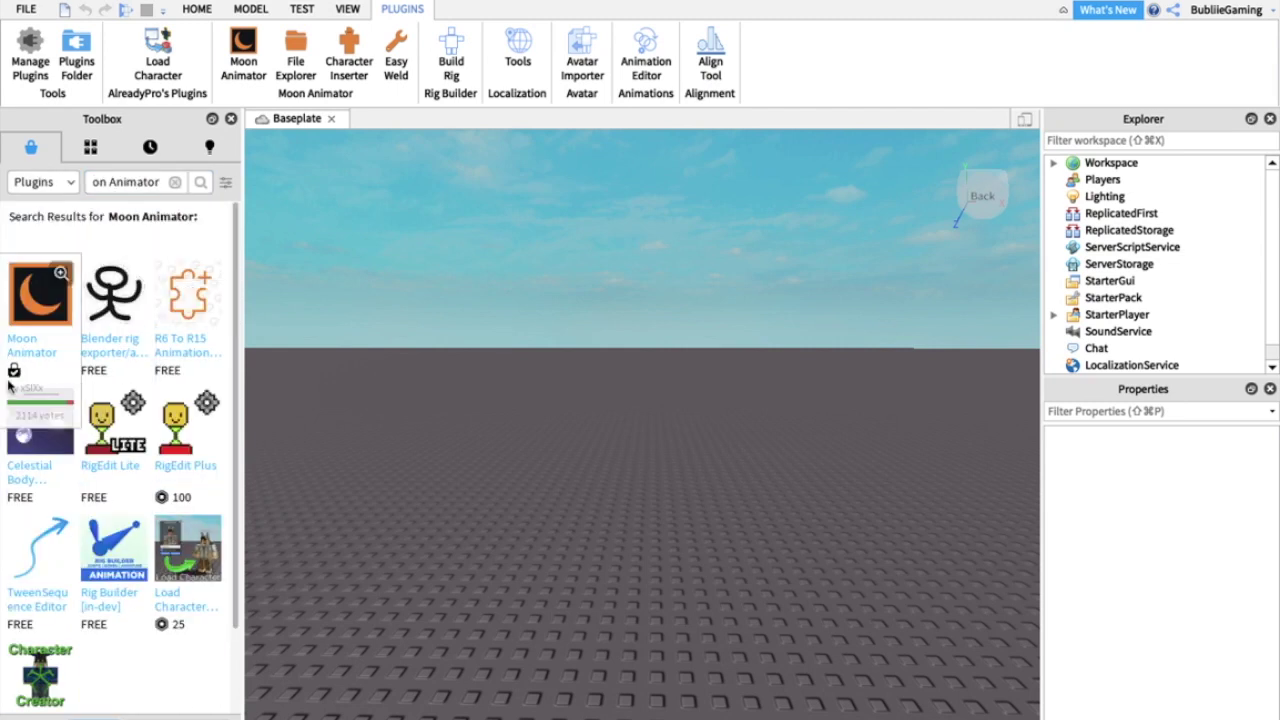
click(40, 350)
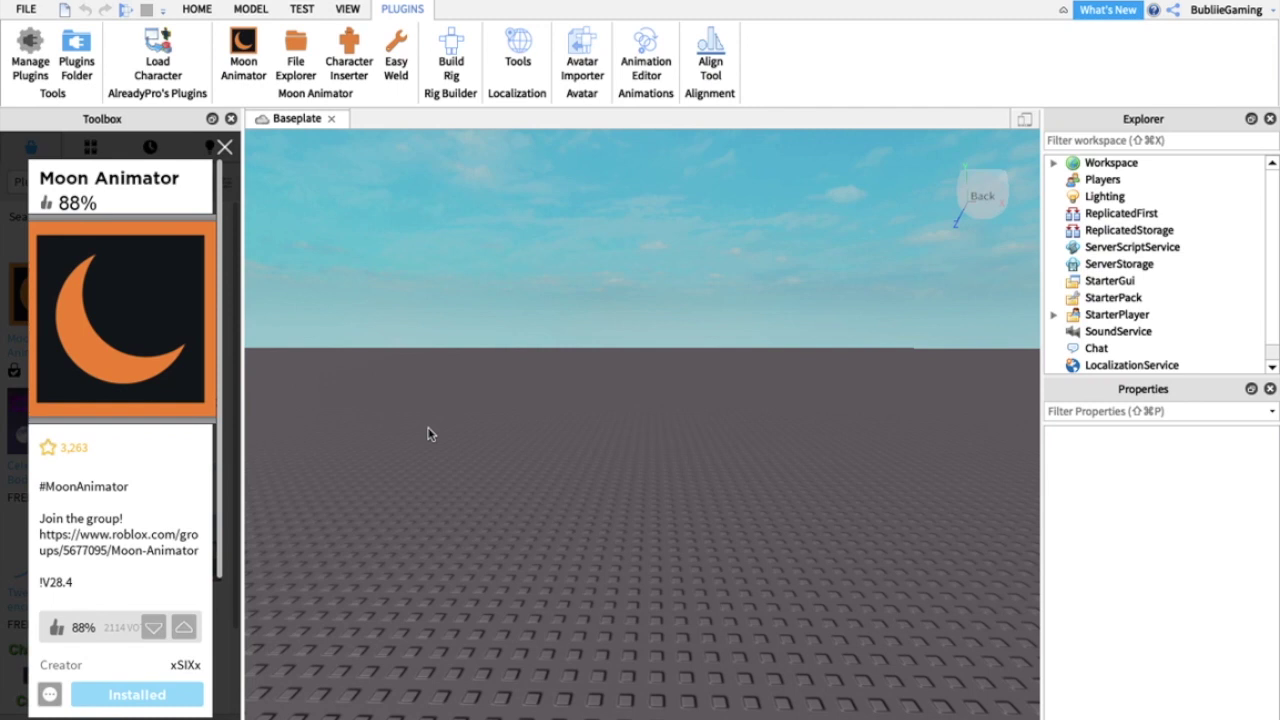
click(226, 147)
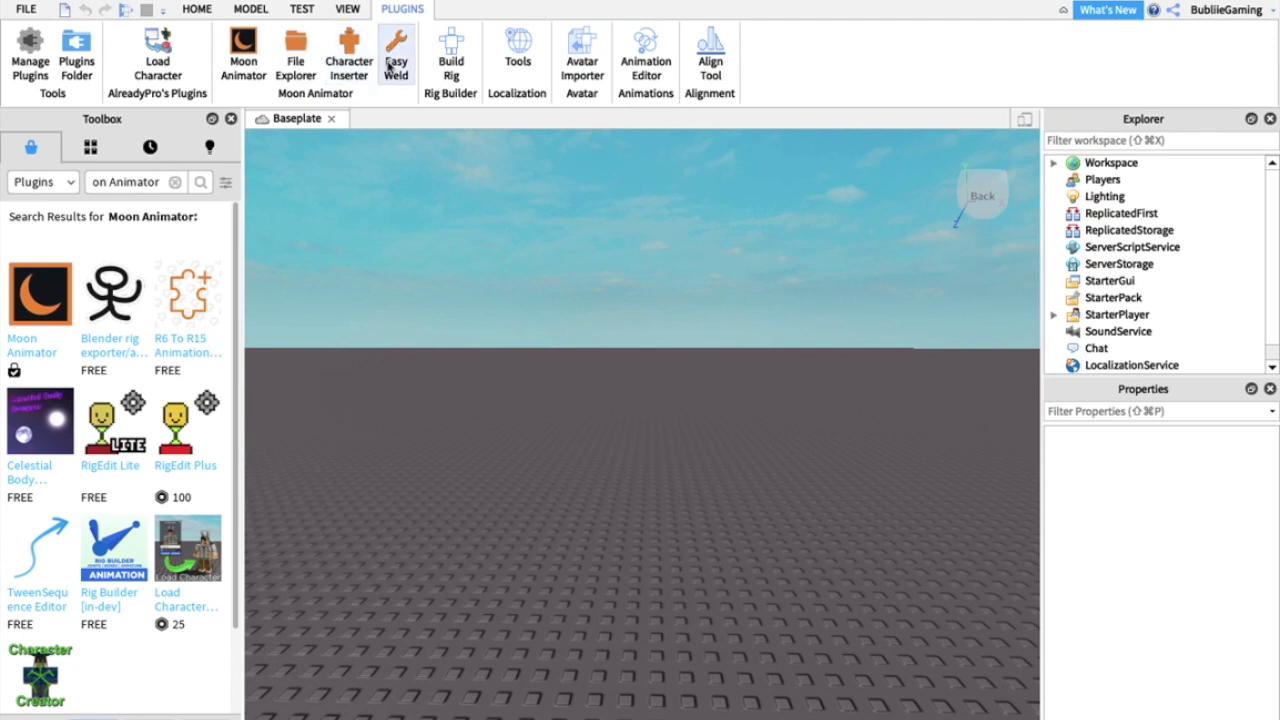
Open Moon Animator's Character Inserter and look through the first two saved characters.
click(344, 60)
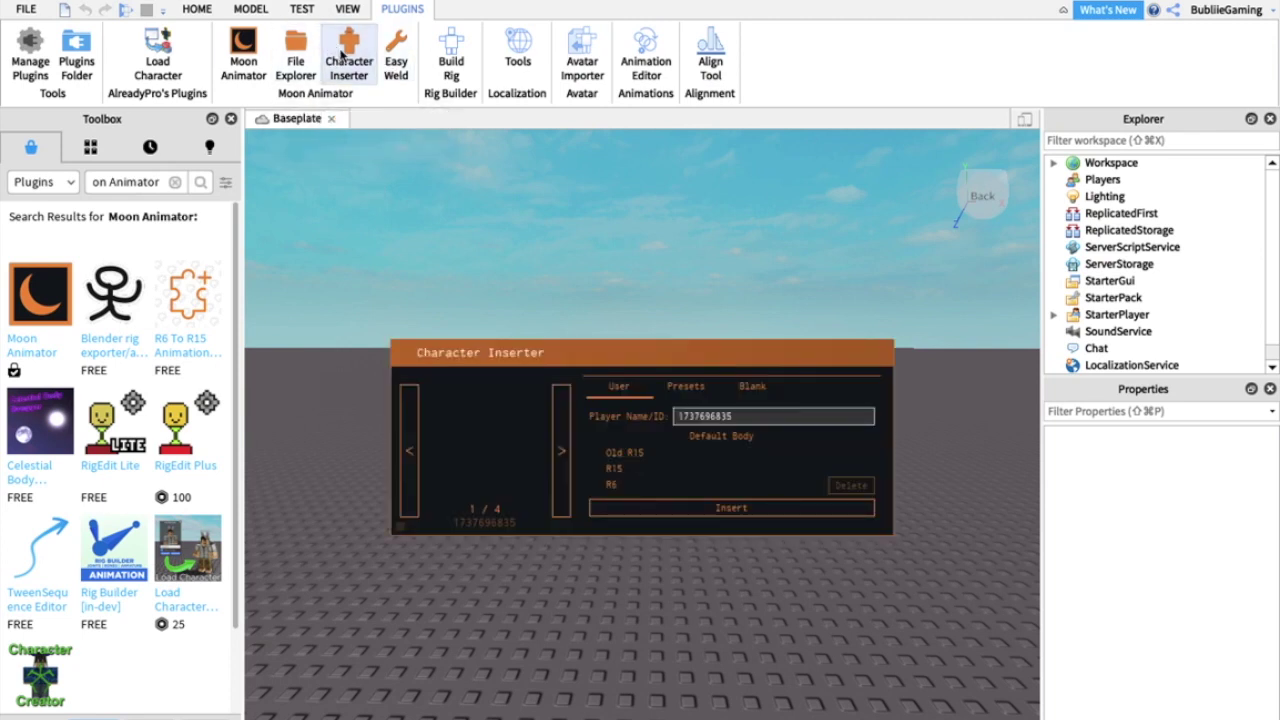
click(558, 454)
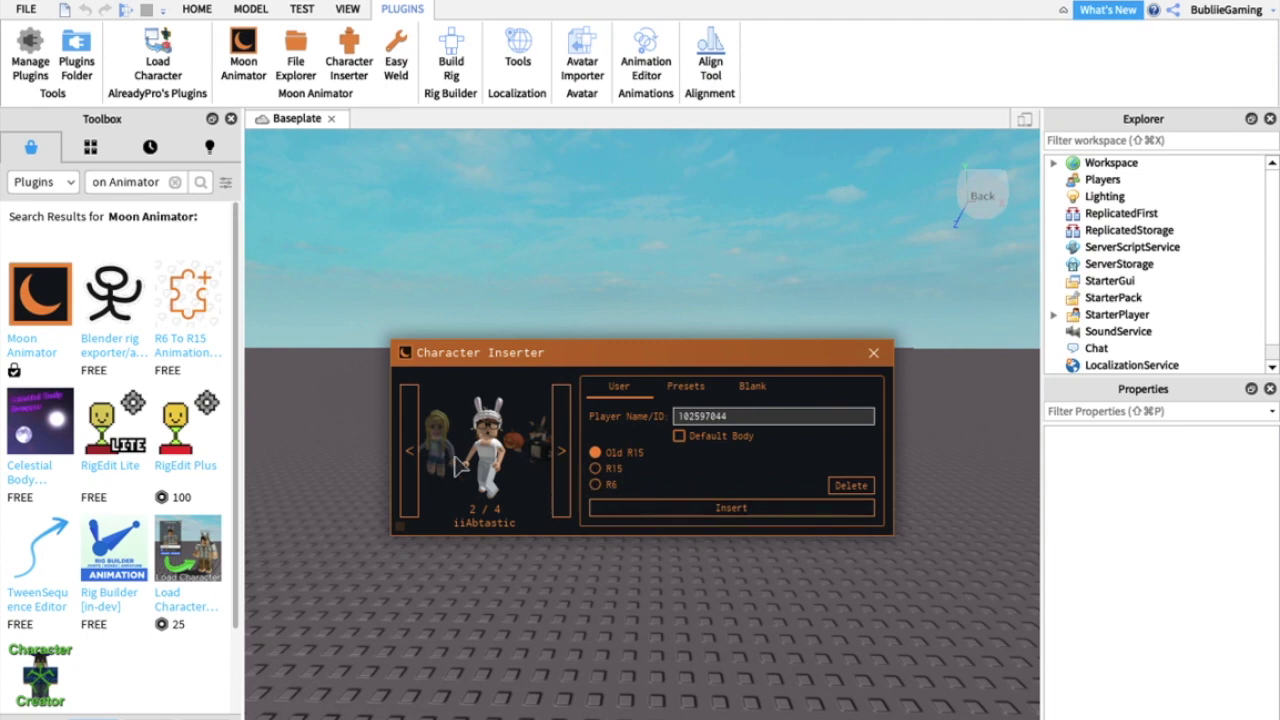
click(410, 458)
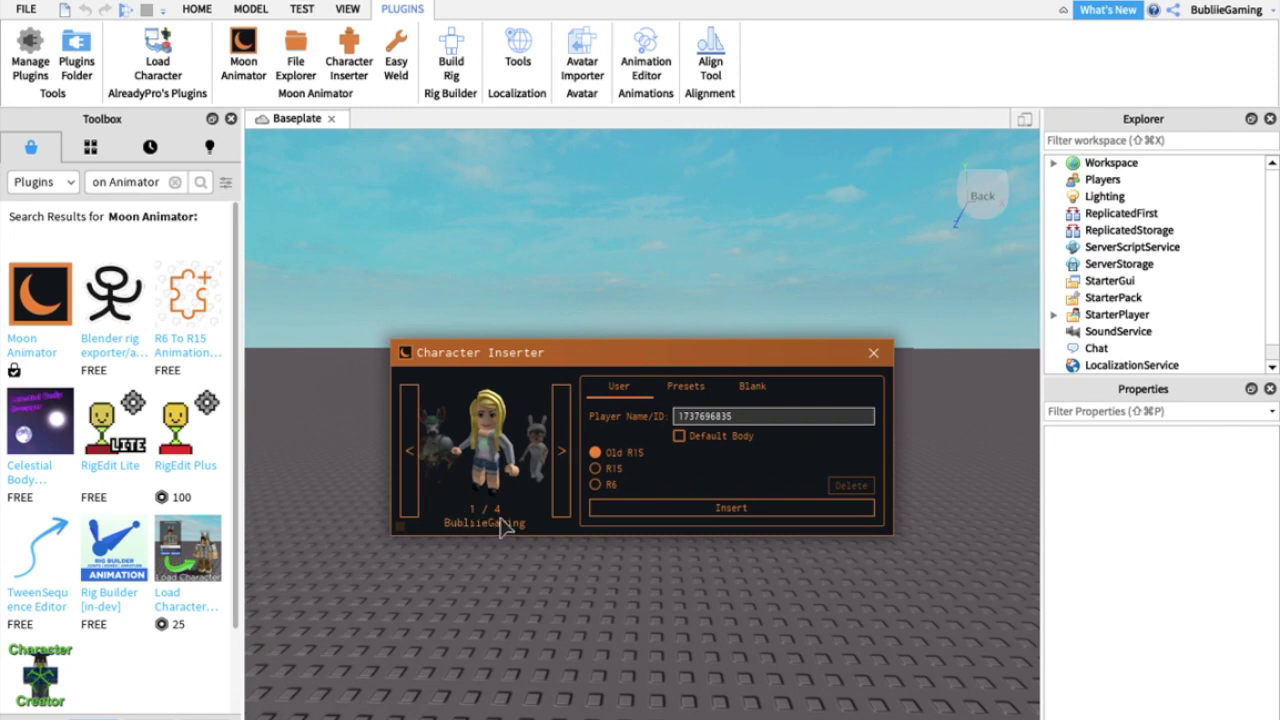
click(558, 487)
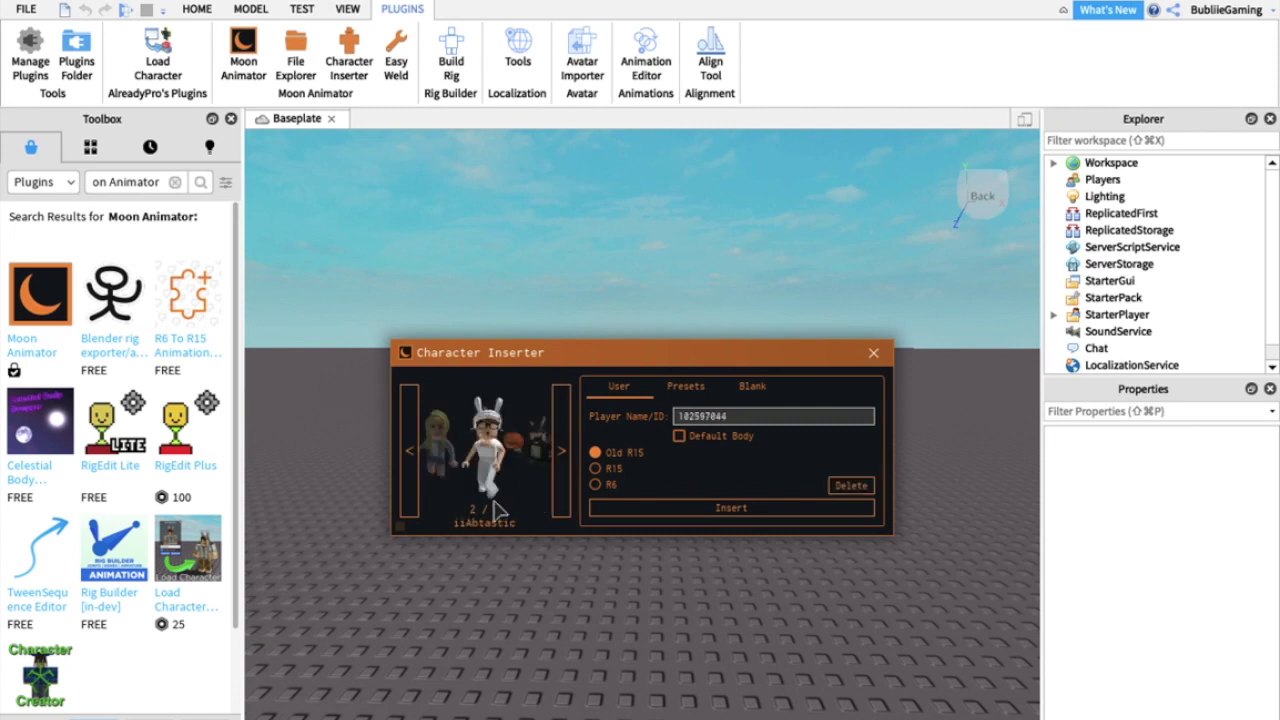
click(414, 479)
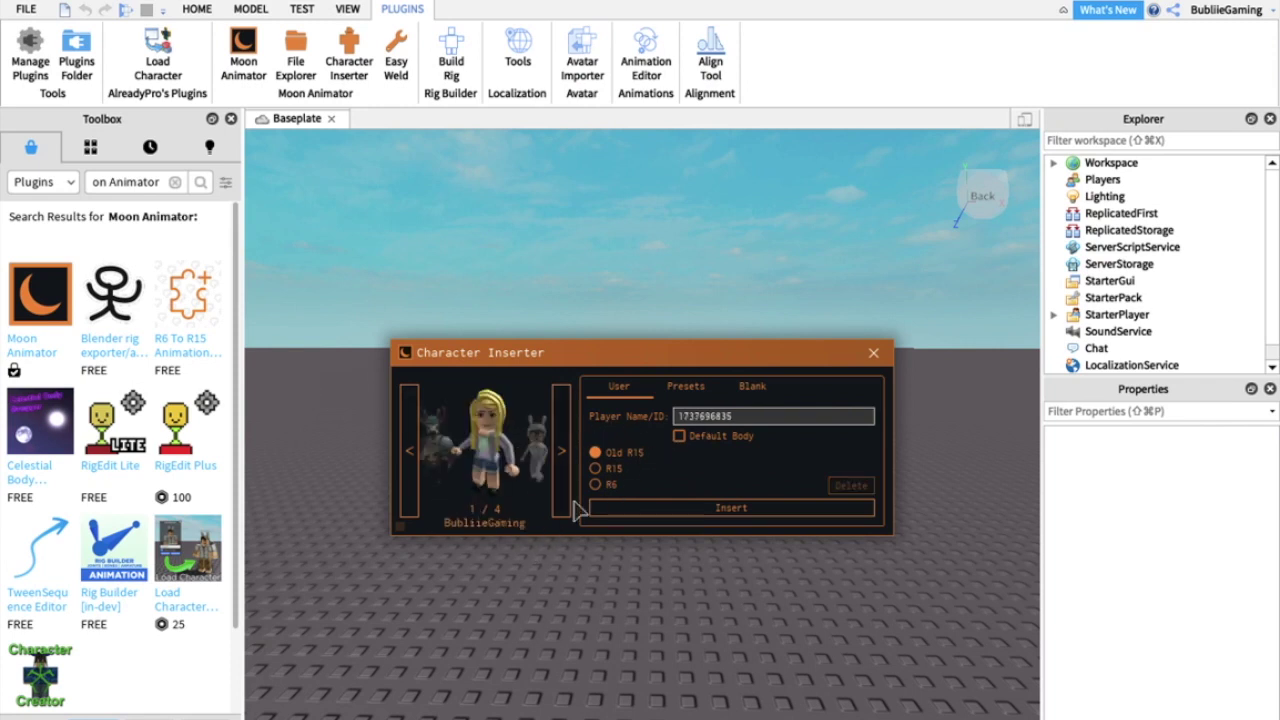
Load the bunny-eared avatar by its player ID, insert it as an R15 character, and close the Character Inserter.
click(733, 420)
key(Return)
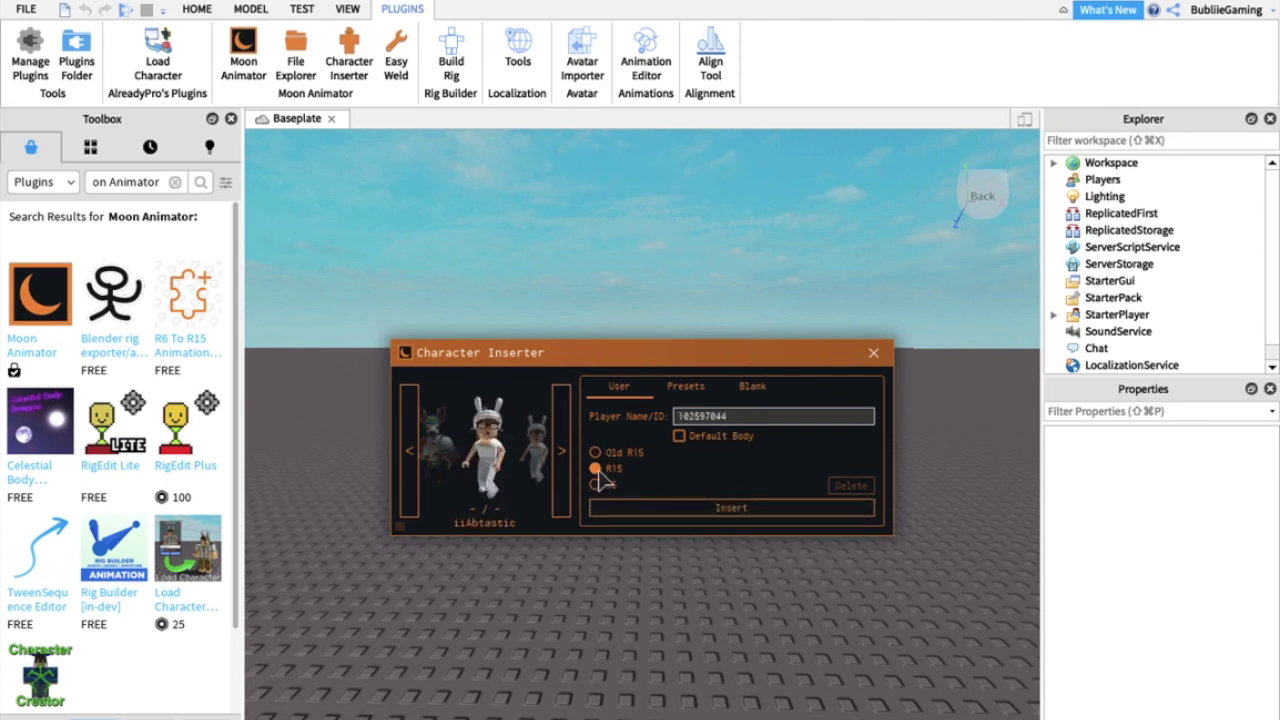
click(668, 510)
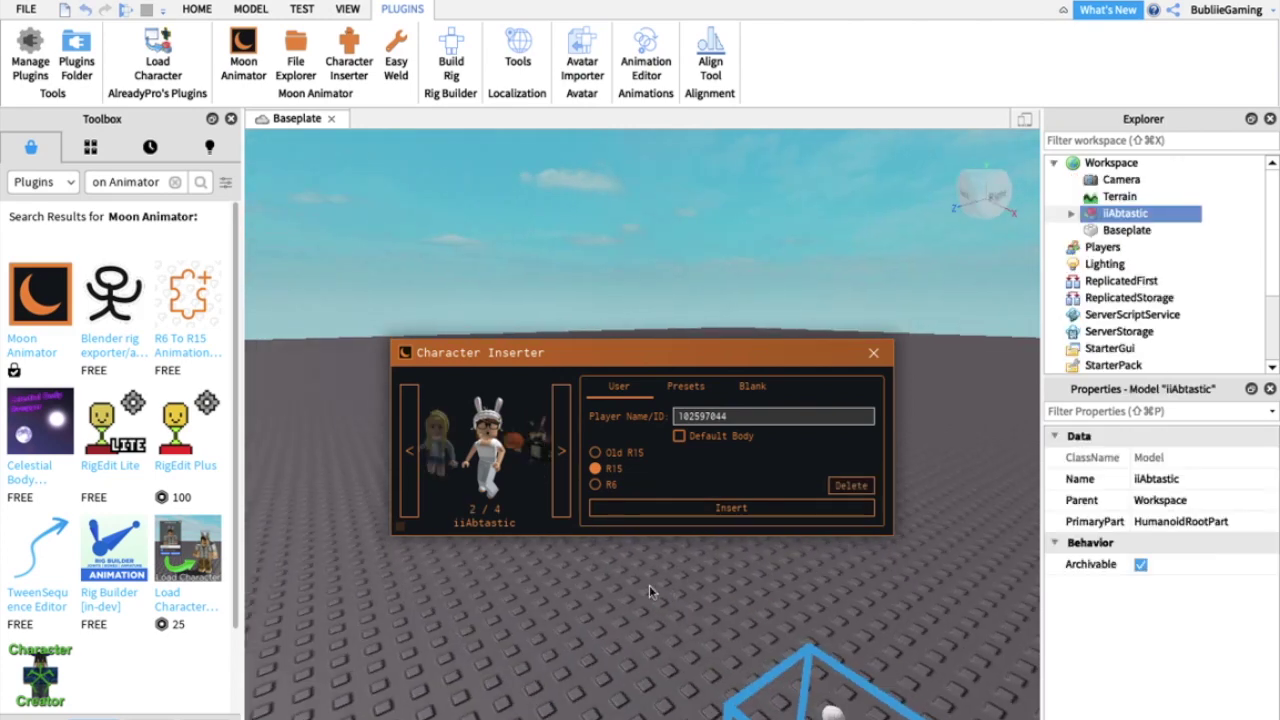
click(873, 354)
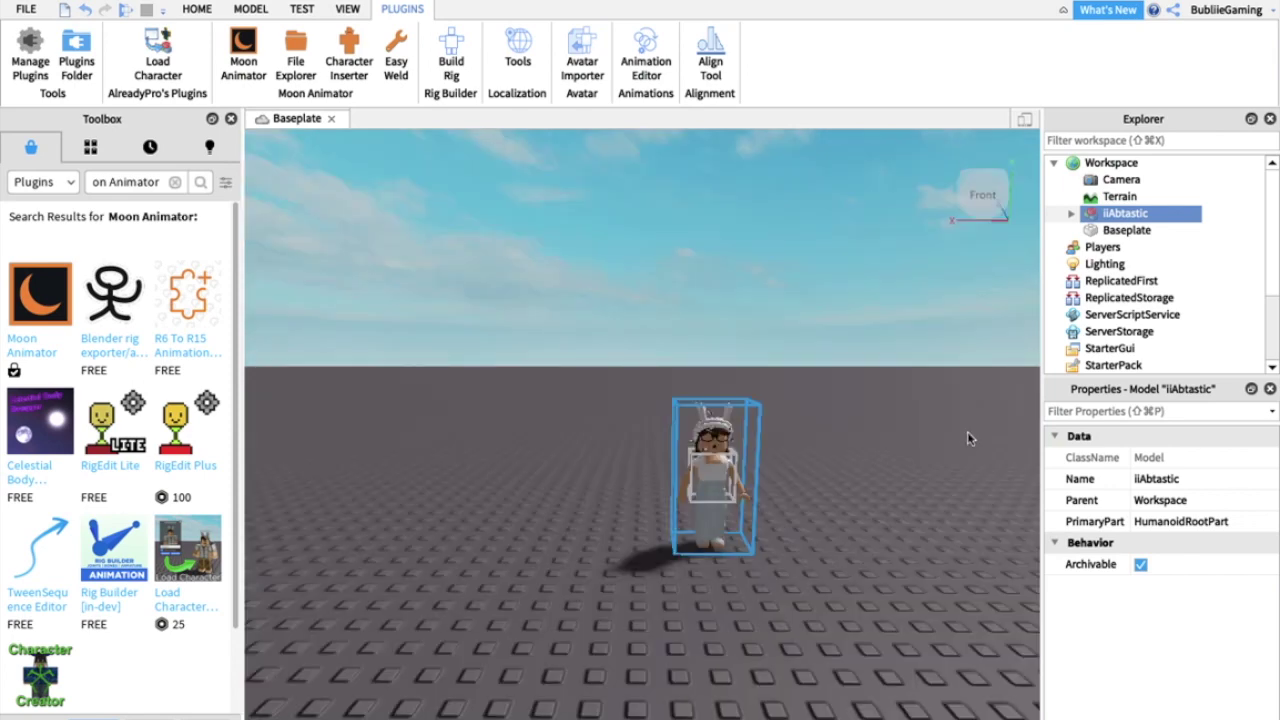
Reposition the inserted bunny-eared character on the baseplate and deselect it.
right_click(945, 437)
click(834, 473)
click(692, 512)
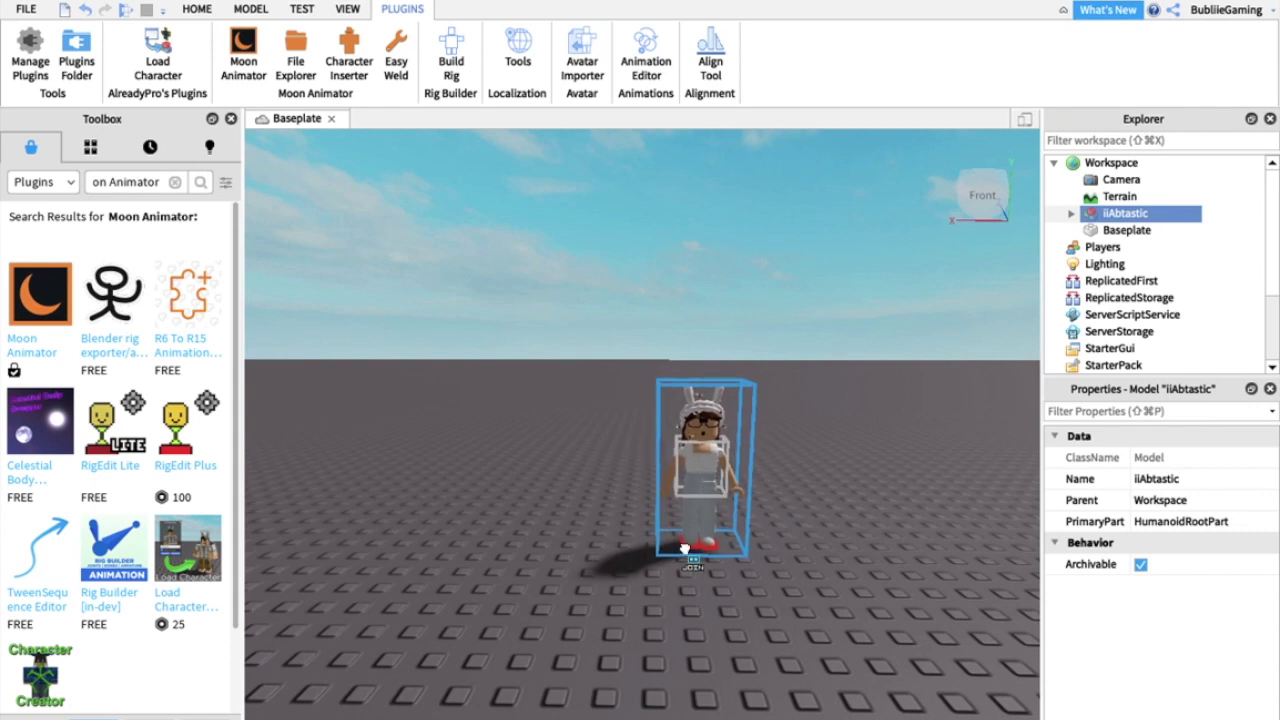
click(830, 500)
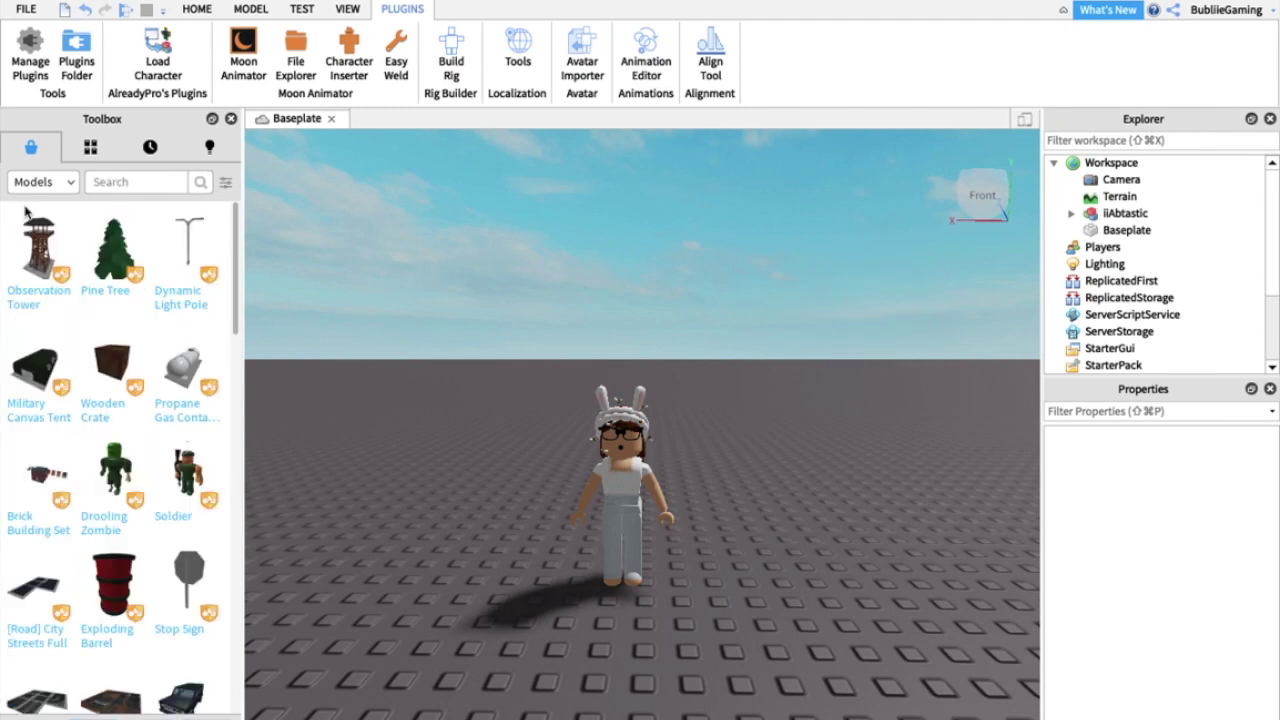
drag(603, 549, 628, 590)
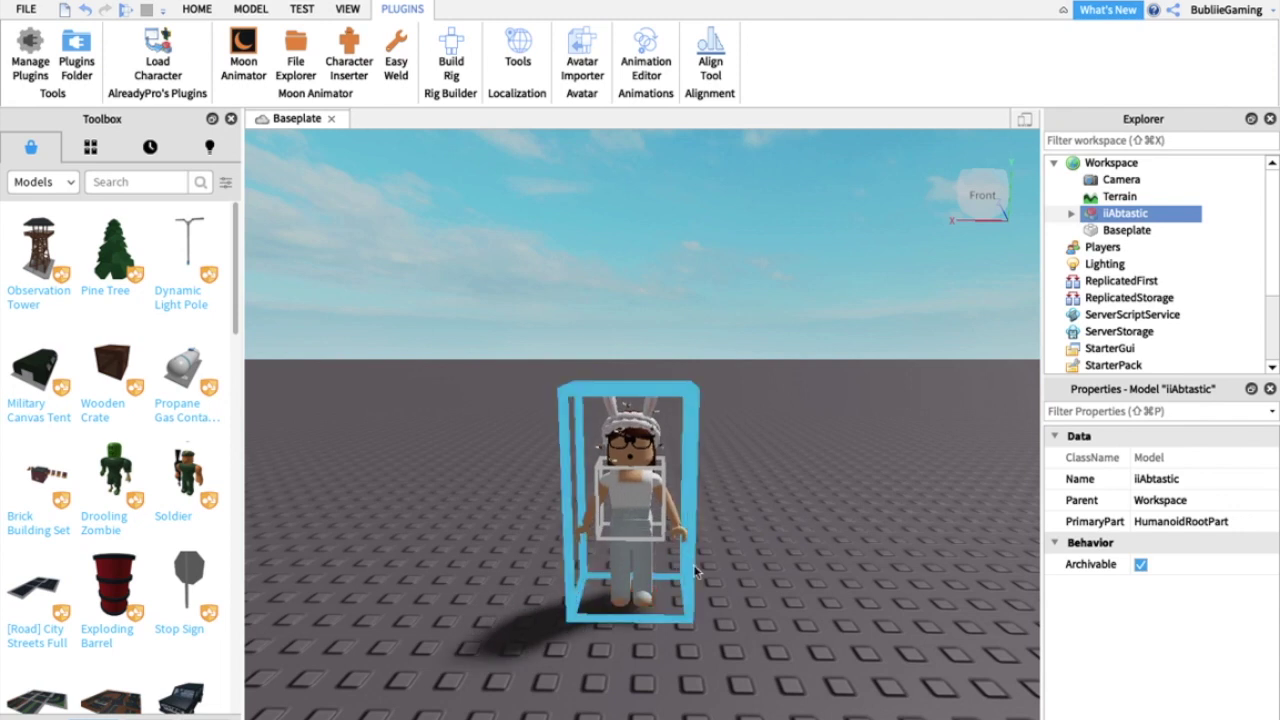
click(909, 461)
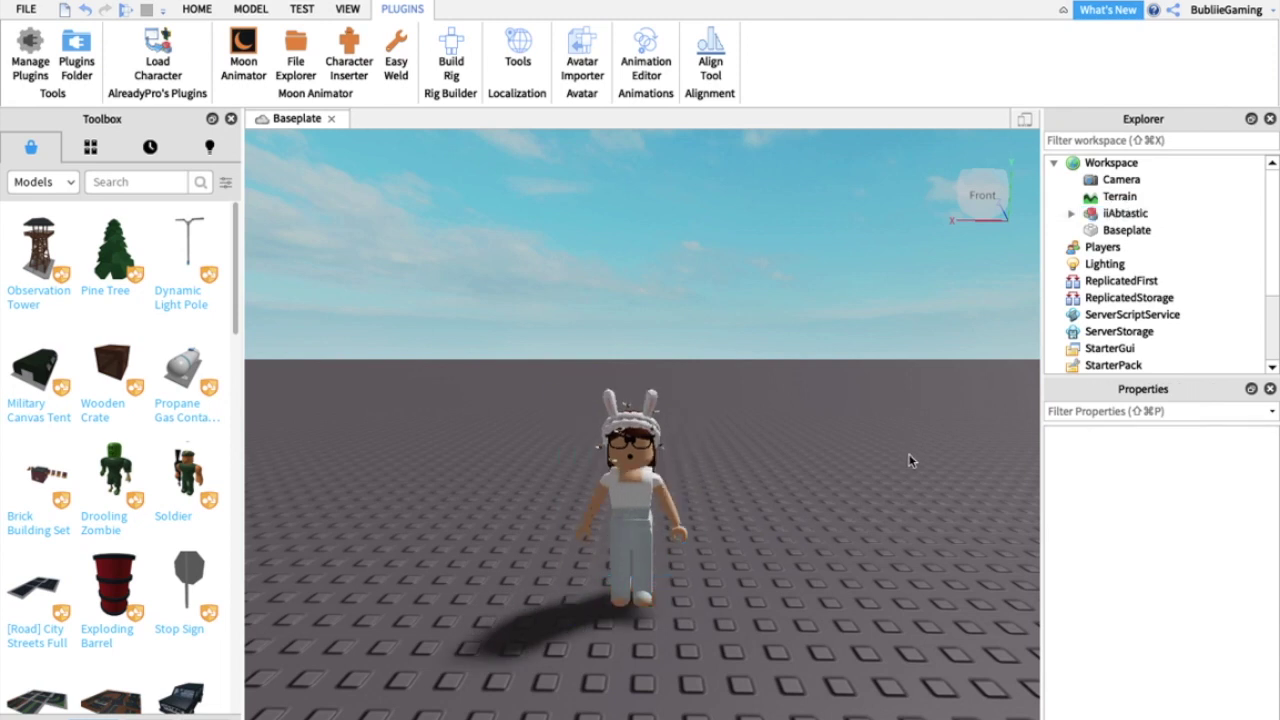
Expand the character model and its Head in the Explorer and select the face decal.
click(1071, 220)
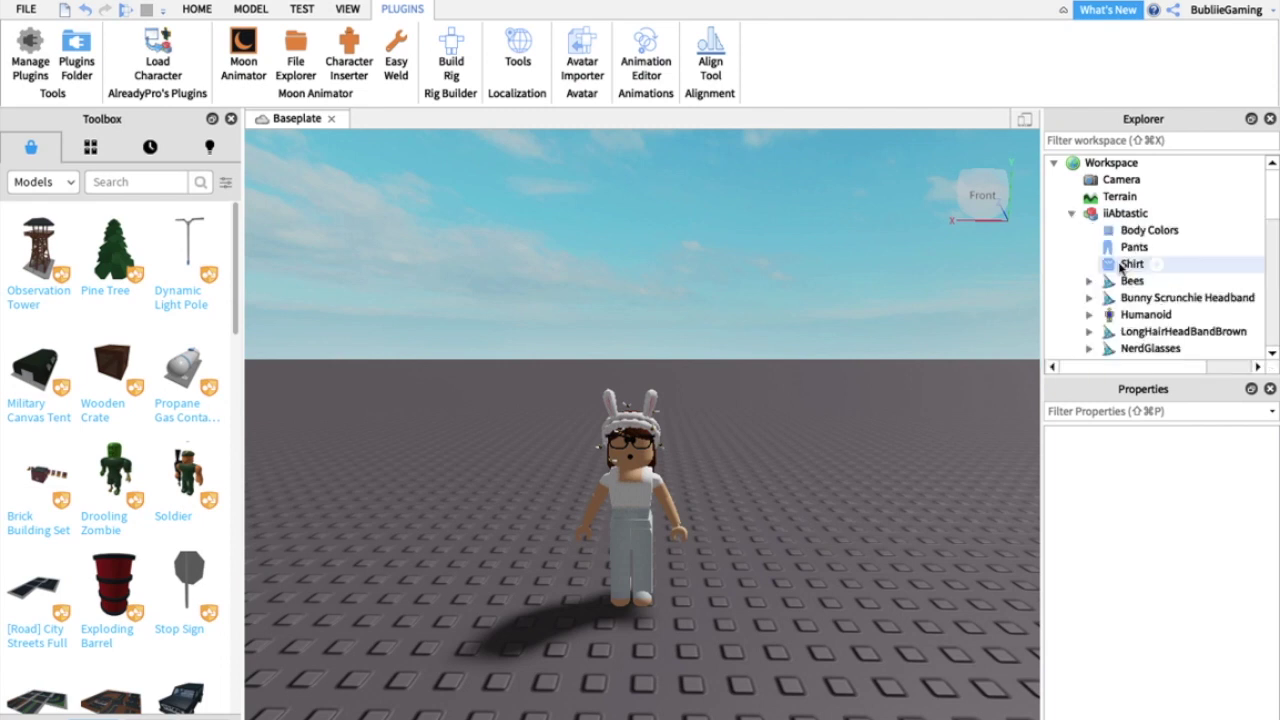
scroll(1121, 265, down, 4)
scroll(1121, 266, up, 4)
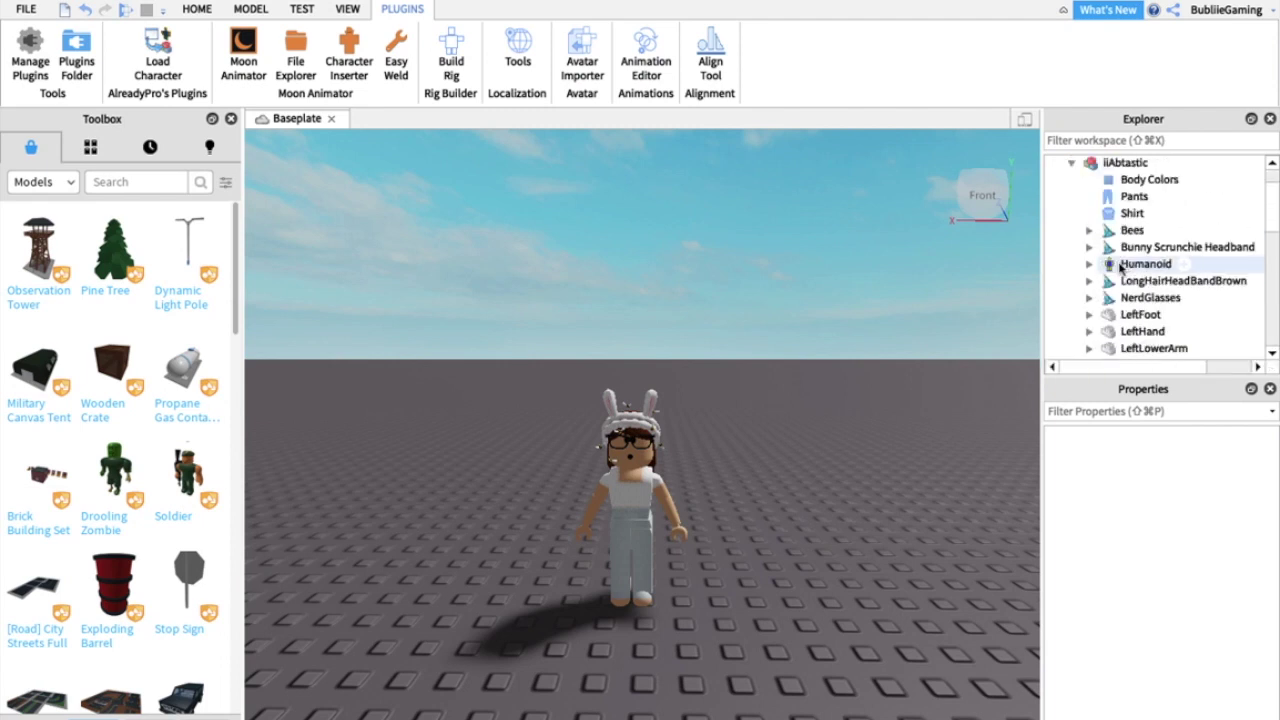
scroll(1121, 266, down, 3)
scroll(1121, 266, down, 3)
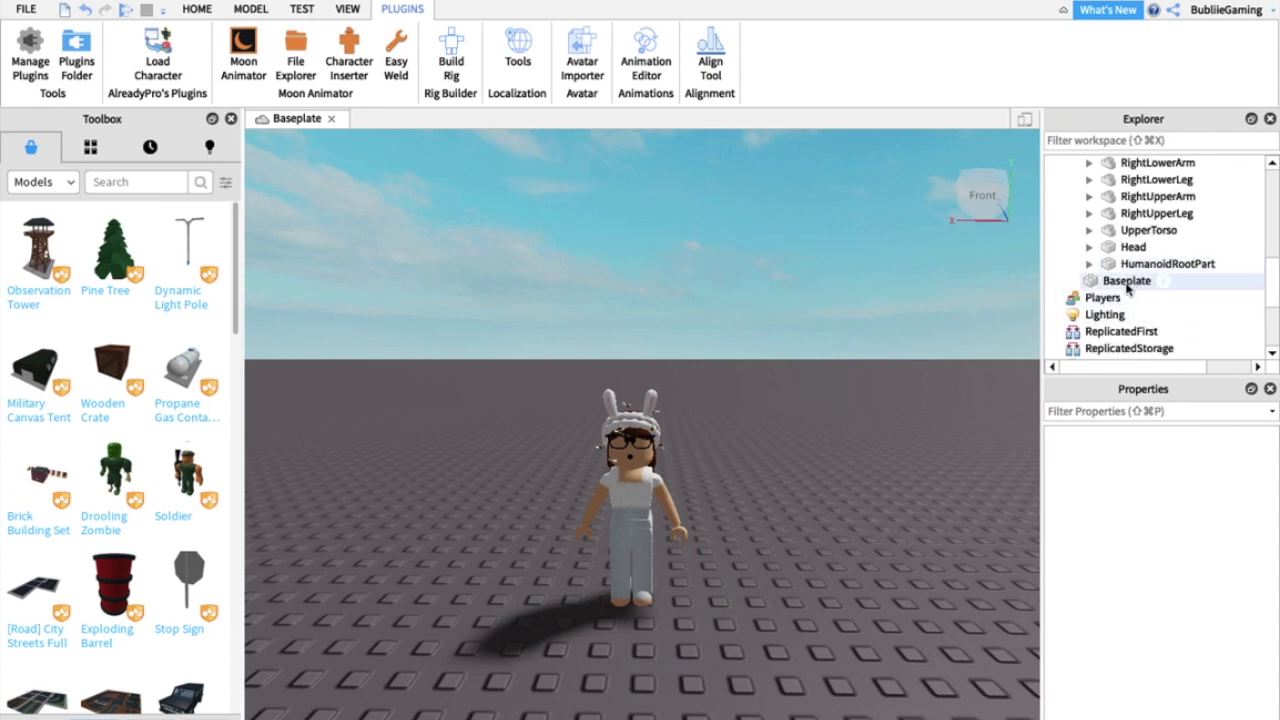
scroll(1131, 287, up, 3)
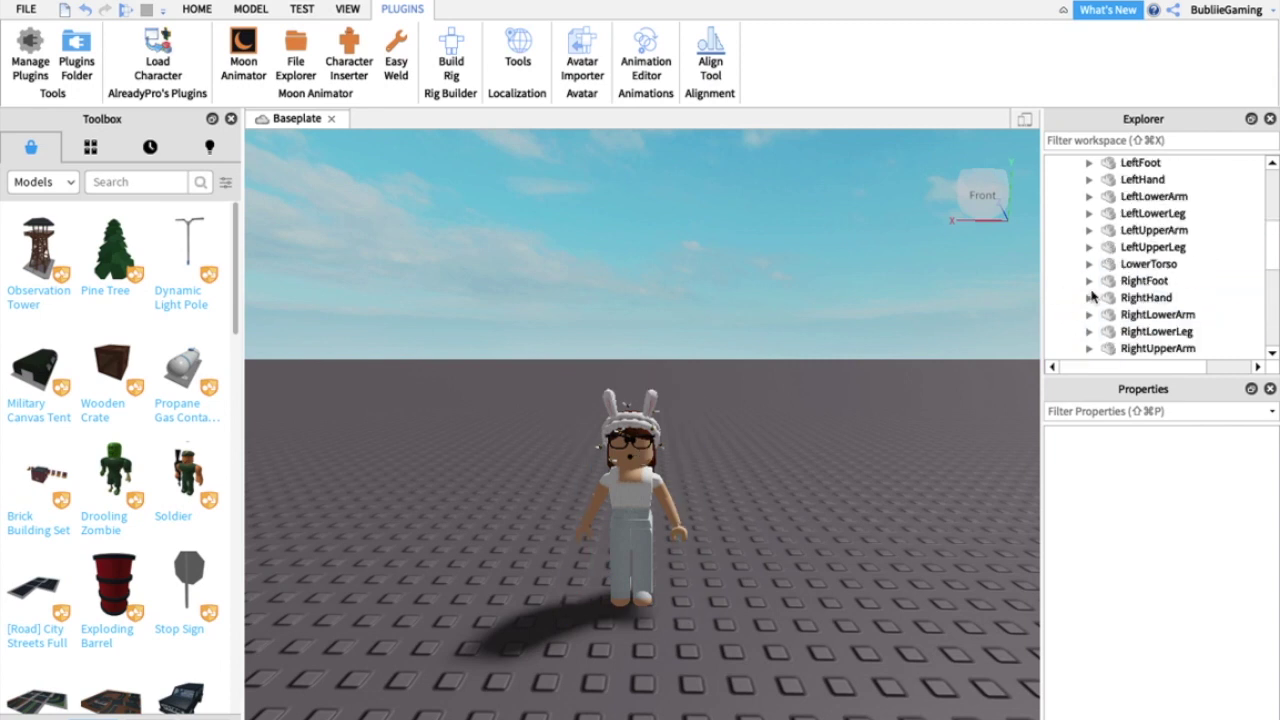
scroll(1110, 263, down, 2)
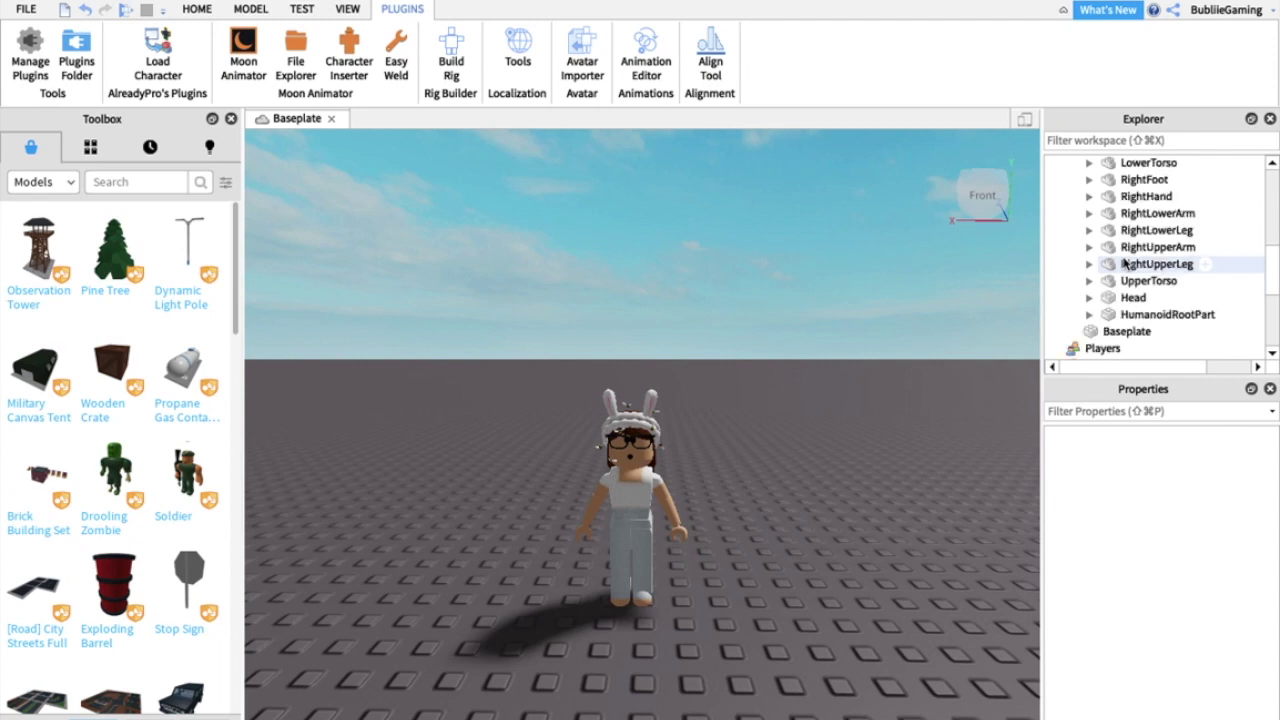
click(1089, 297)
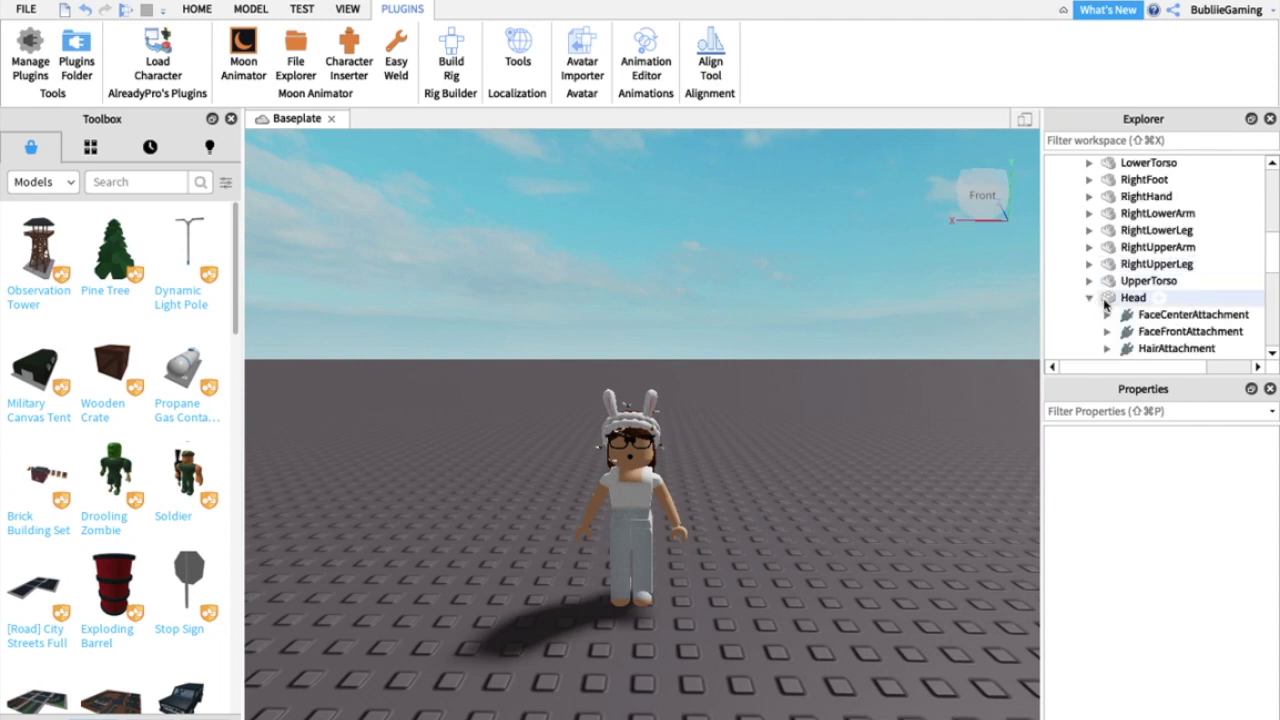
scroll(1110, 310, down, 2)
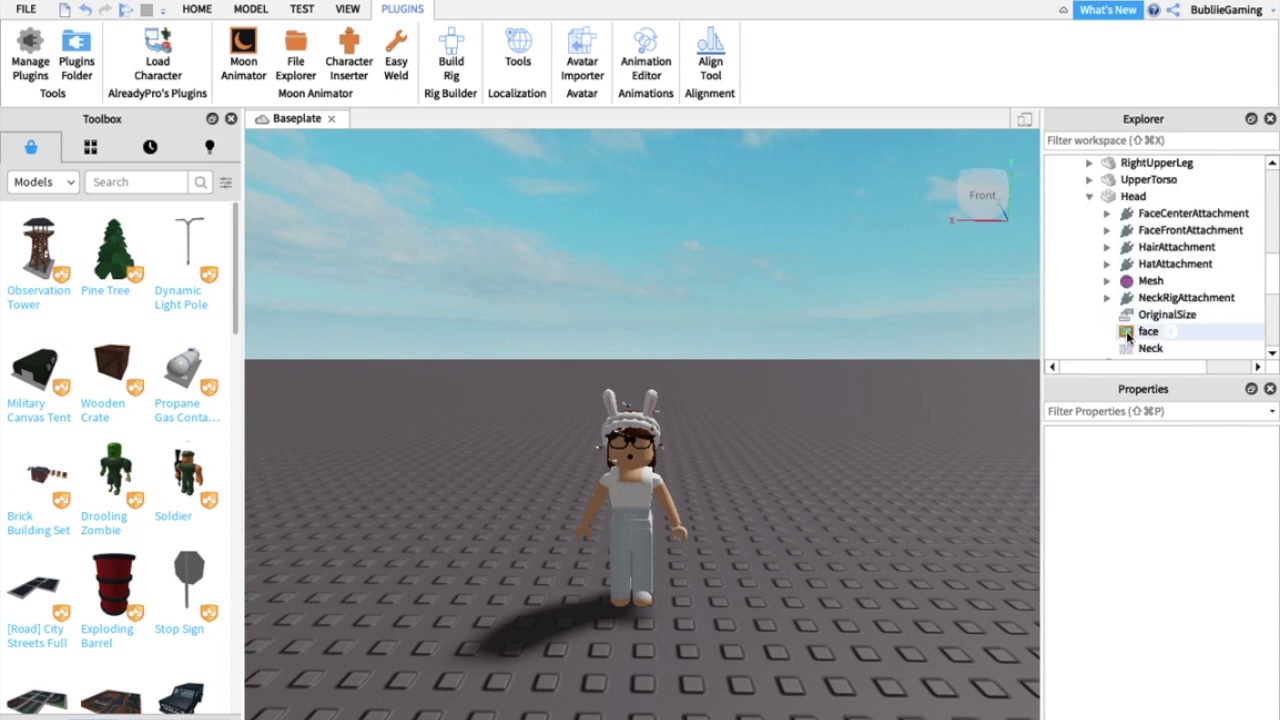
click(1127, 335)
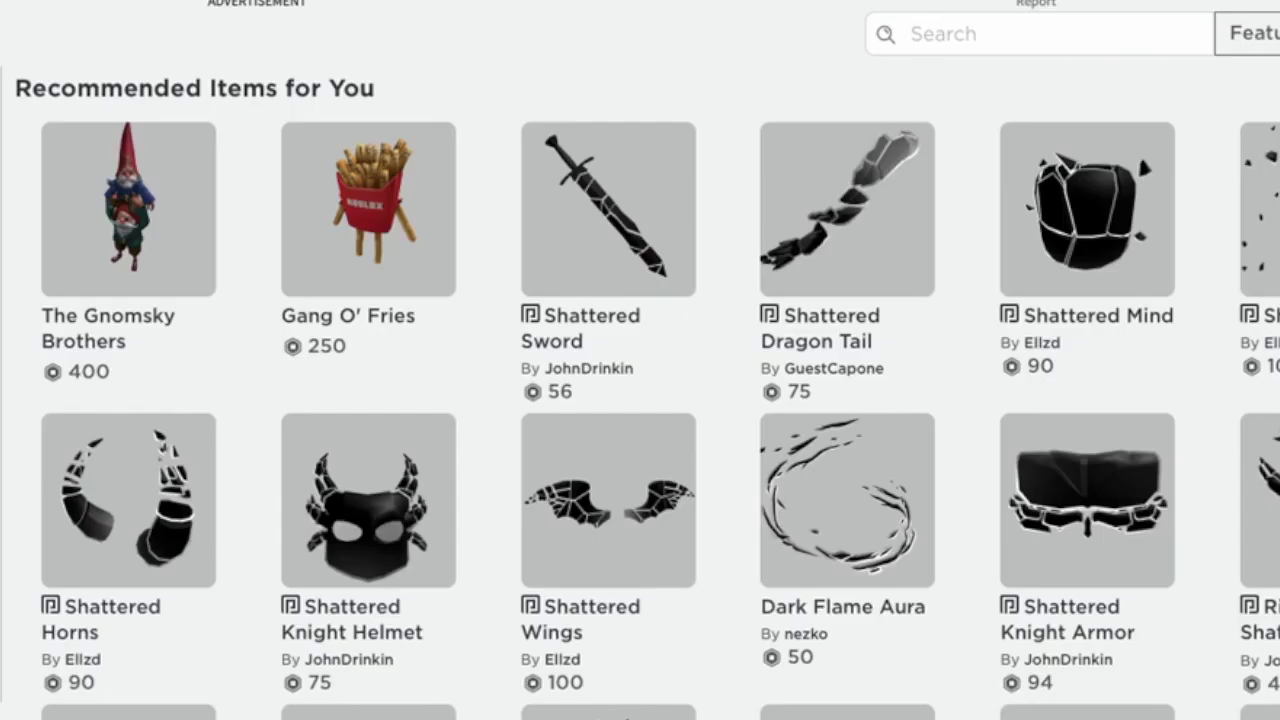
Switch to the Roblox catalog in the browser, search for "super super happy face", and open the Super Super Happy Face item.
click(949, 37)
text(super sup)
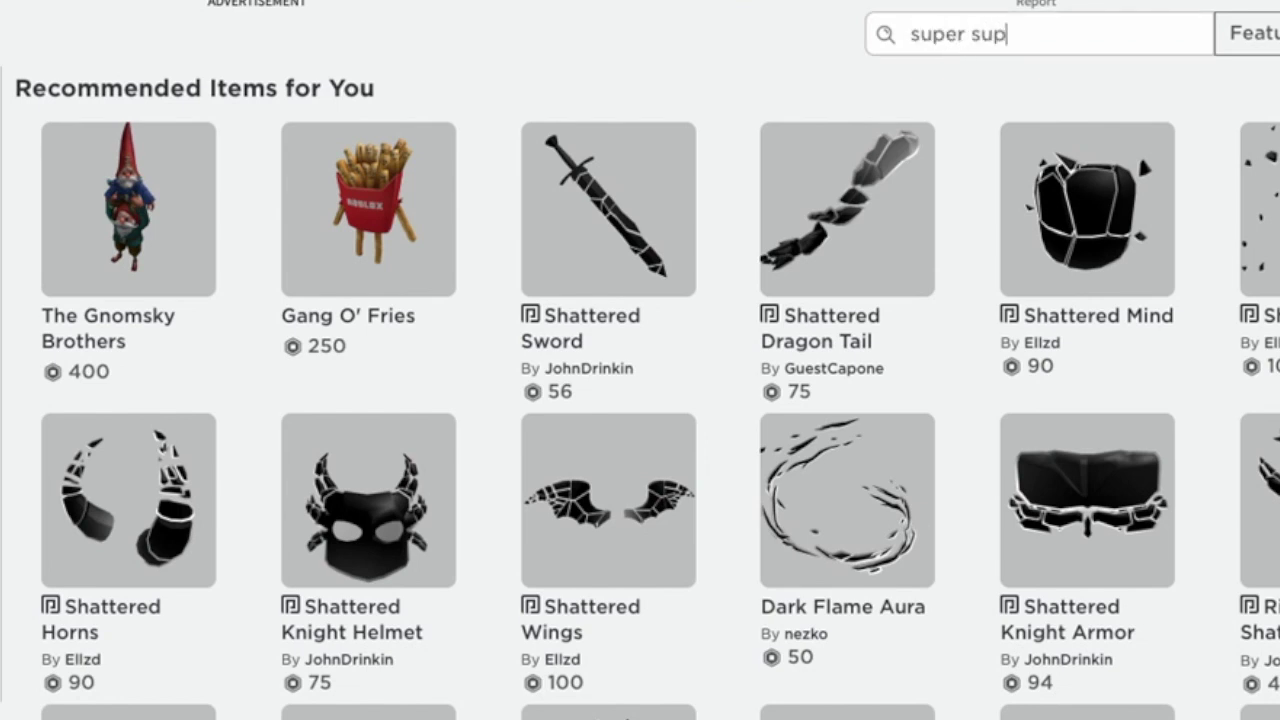
text(er happy face)
key(Return)
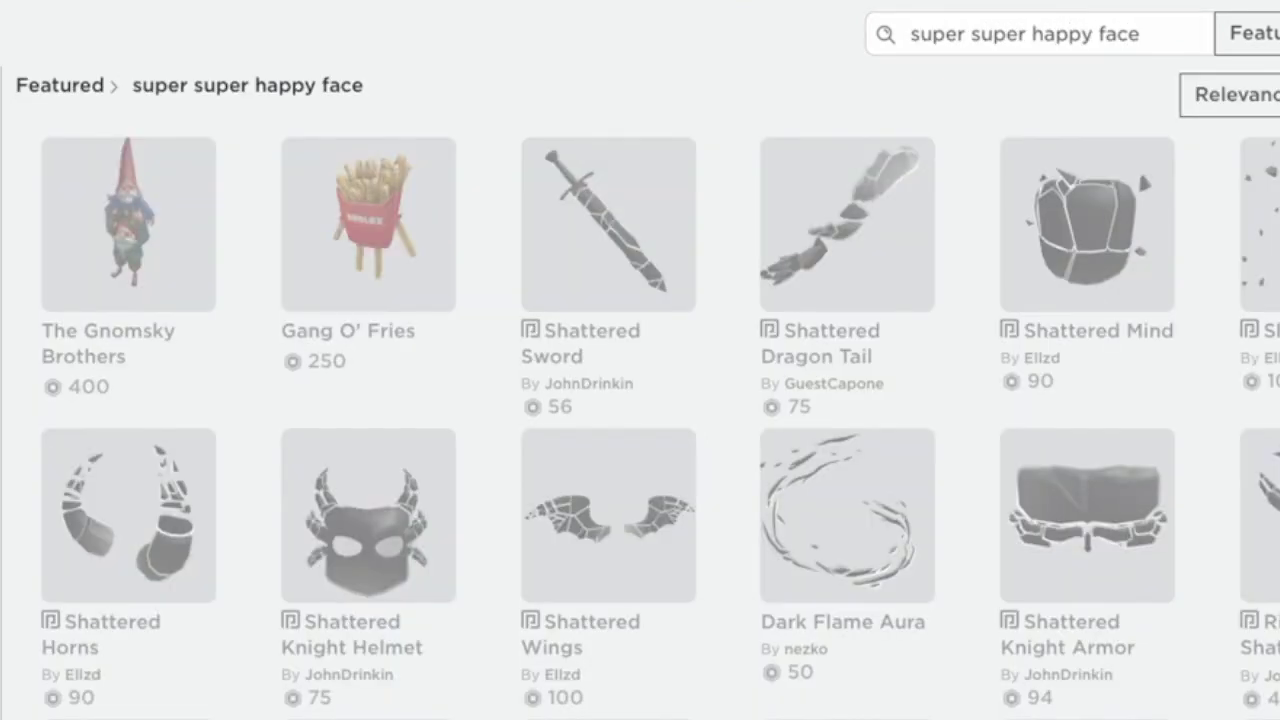
click(677, 214)
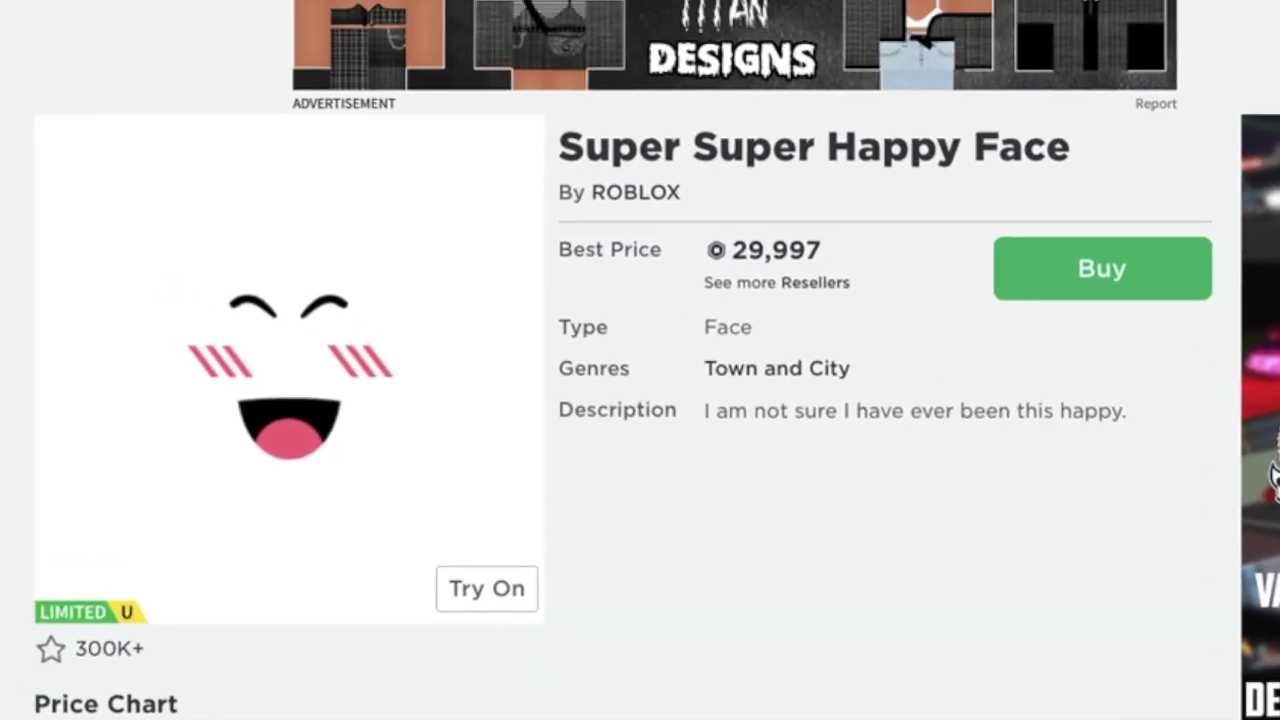
Copy the web address of the Super Super Happy Face catalog page.
click(726, 54)
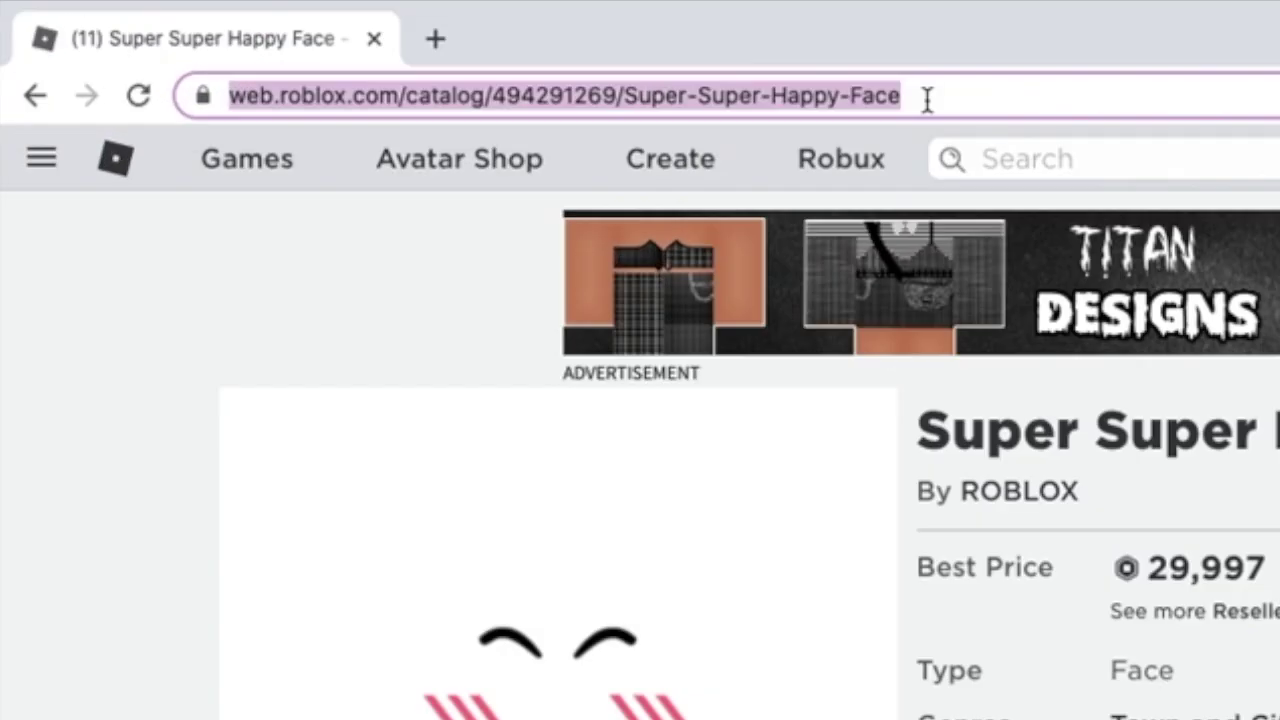
right_click(894, 96)
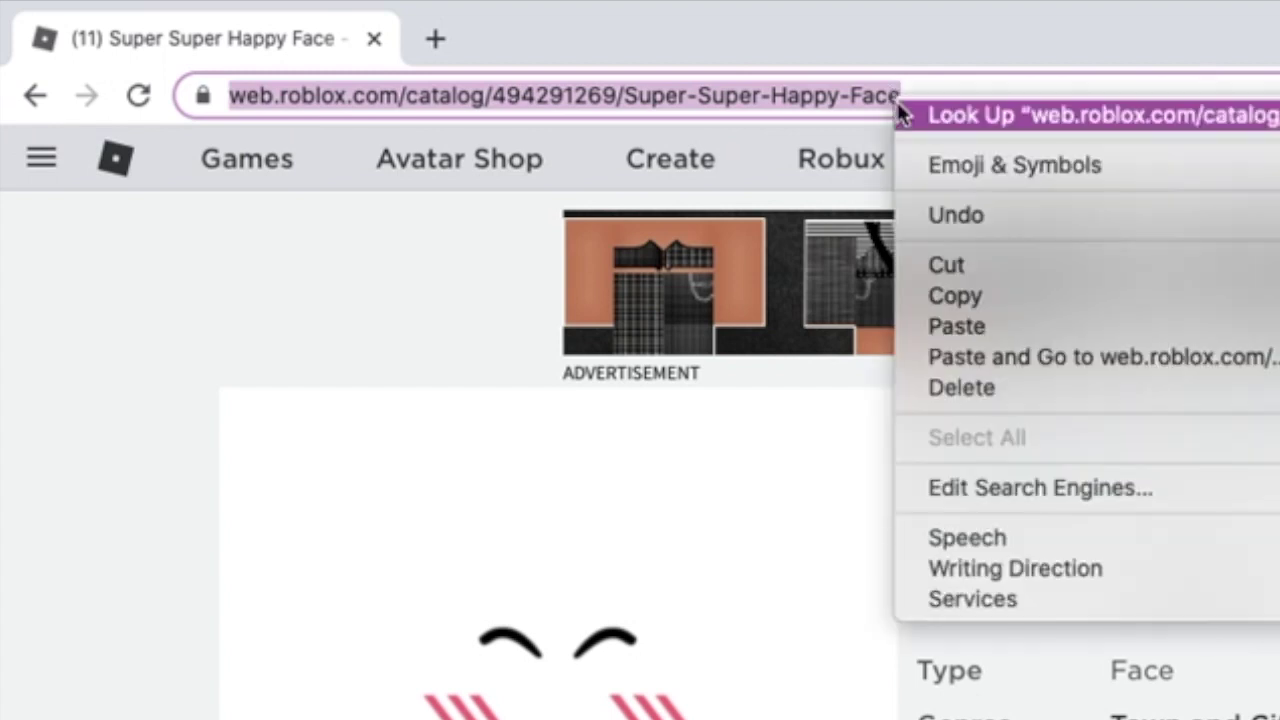
click(943, 296)
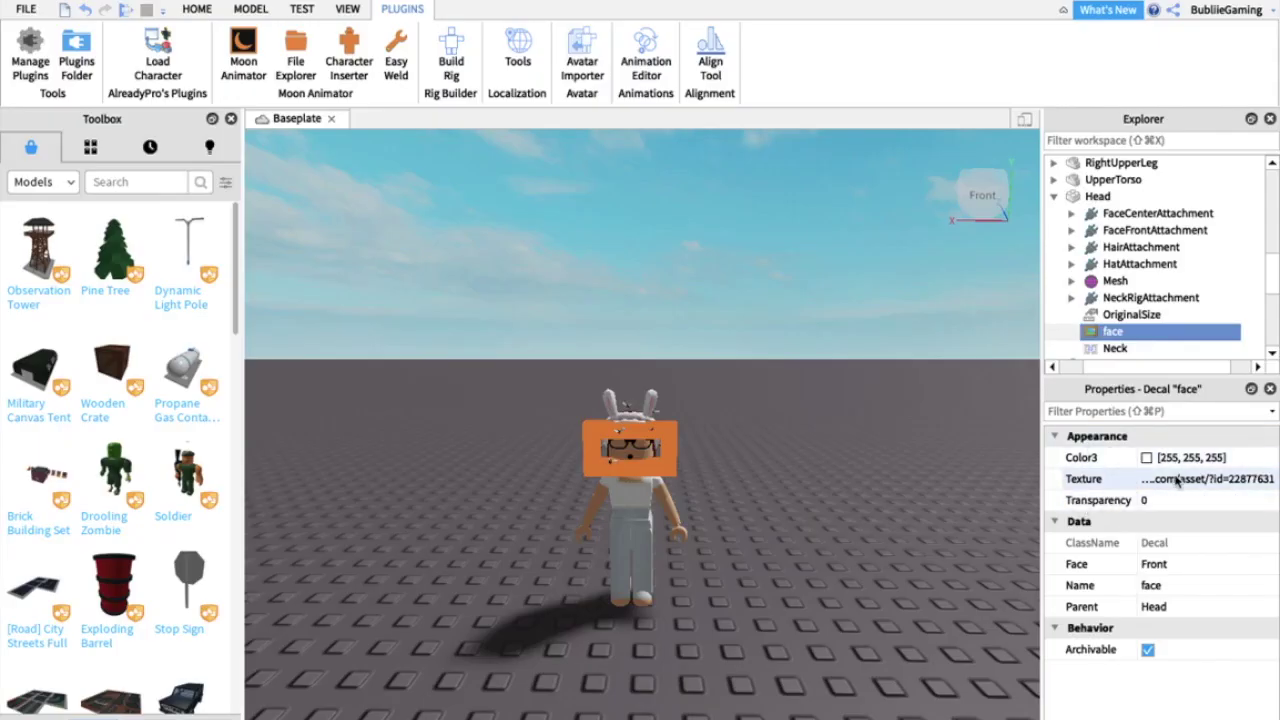
Switch back to Roblox Studio, set the face decal's Texture to the copied catalog address, and deselect the decal.
click(1183, 480)
key(super+v)
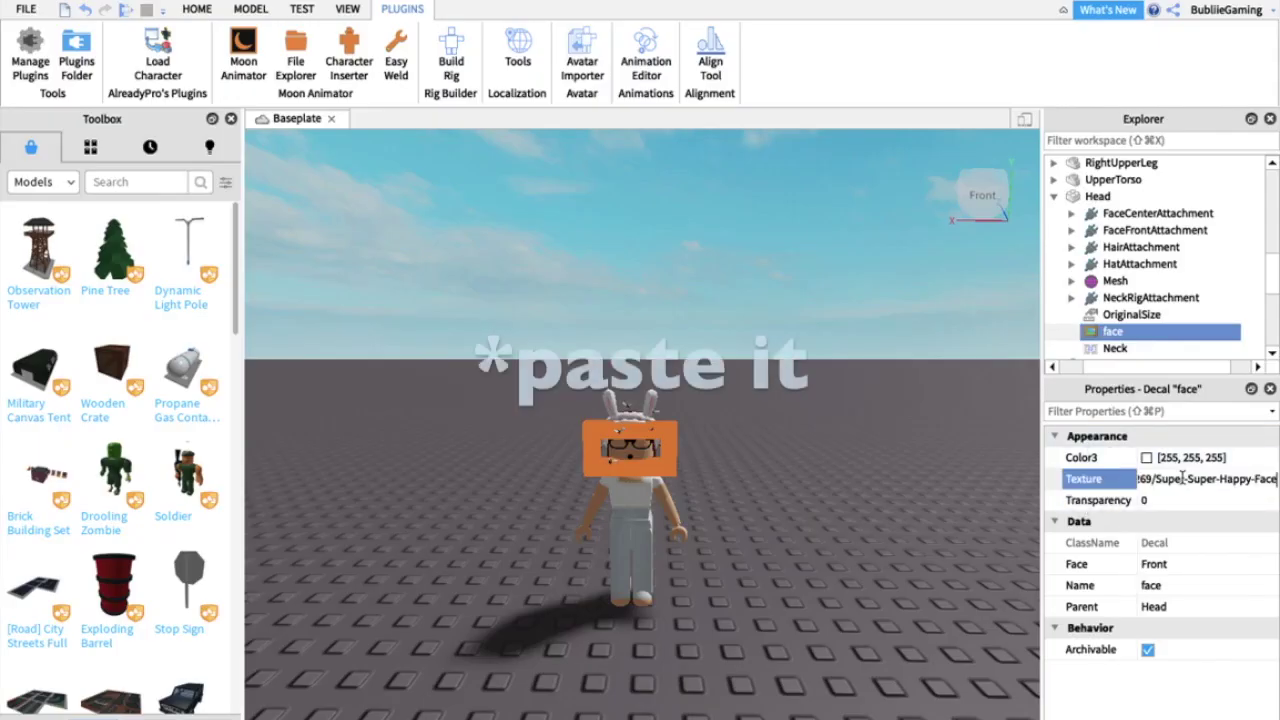
key(Return)
click(902, 519)
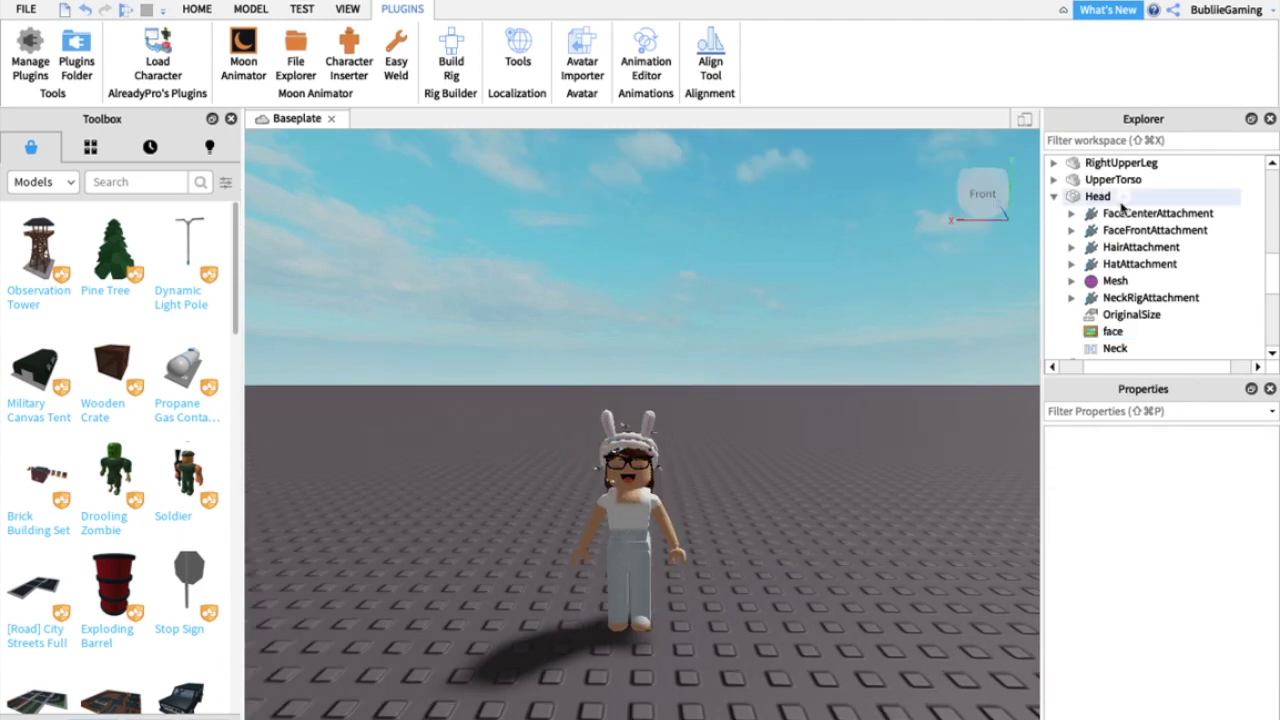
View the character's Body Colors properties, collapse its hierarchy in the Explorer, and clear the selection.
click(1069, 201)
scroll(1069, 200, up, 10)
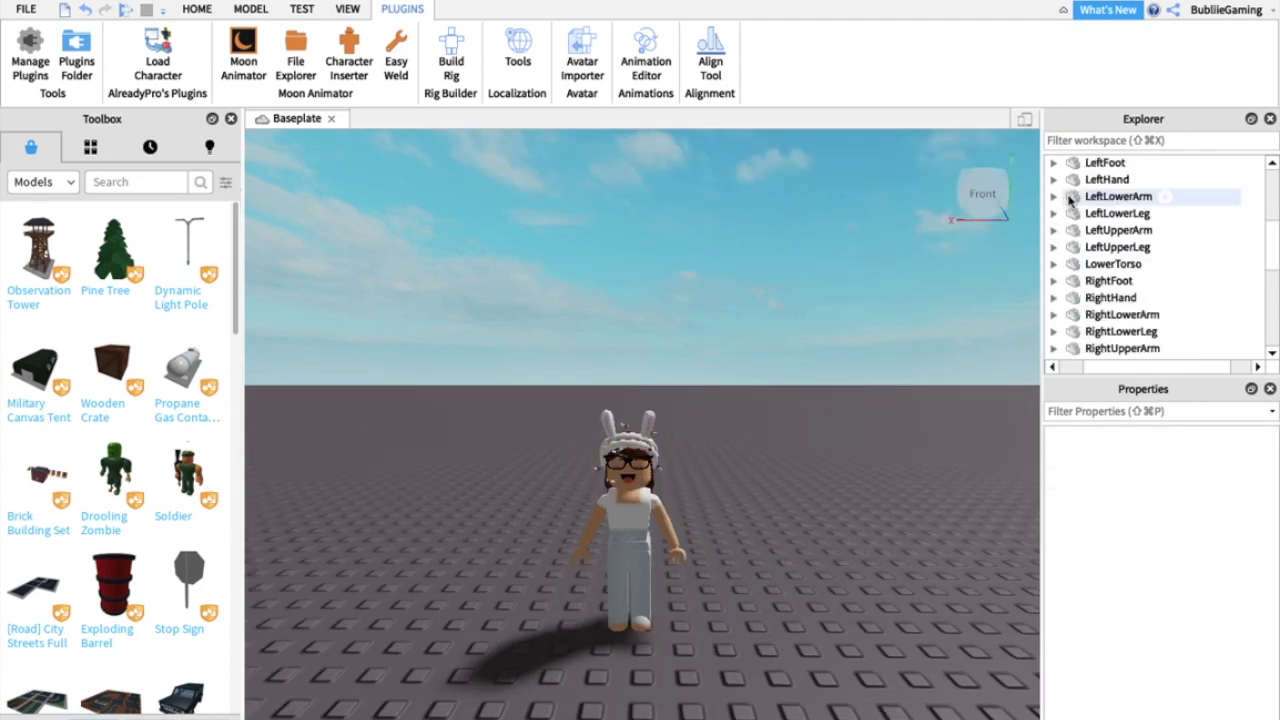
scroll(1068, 210, down, 3)
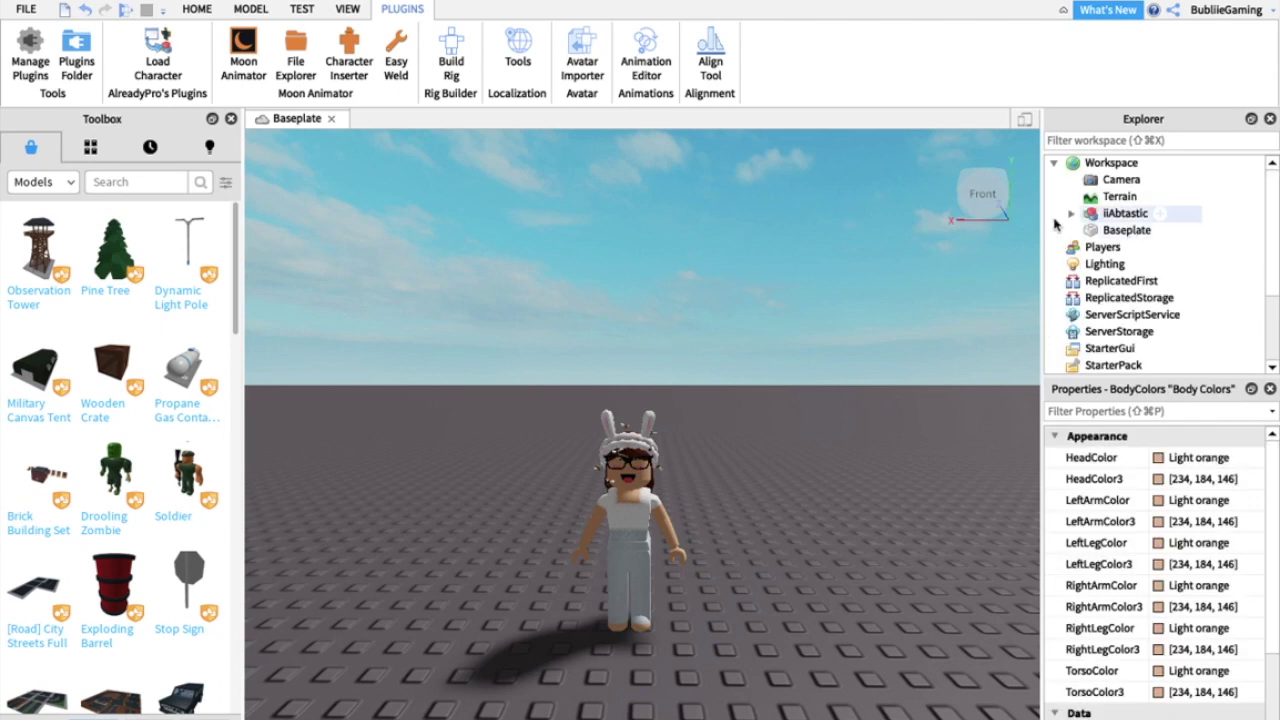
click(906, 314)
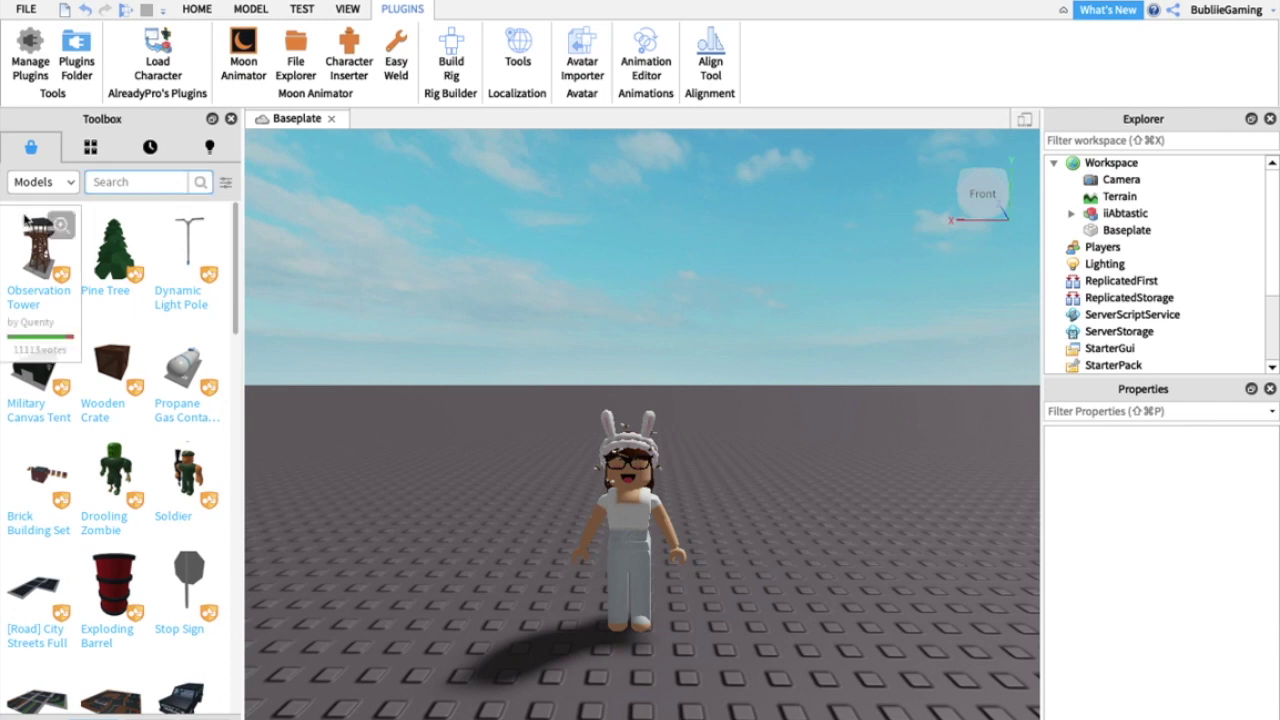
Filter the Toolbox models by a creator's username and place one of the creator's models on the baseplate.
click(57, 182)
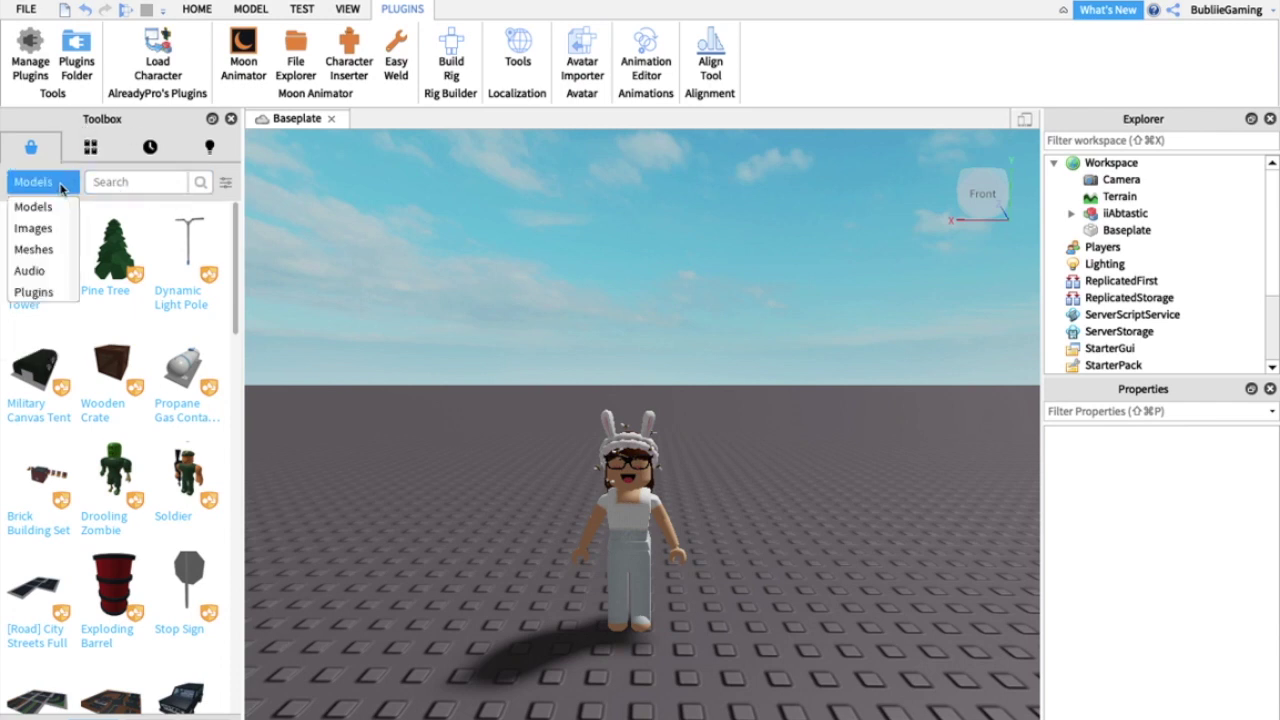
click(40, 206)
click(125, 181)
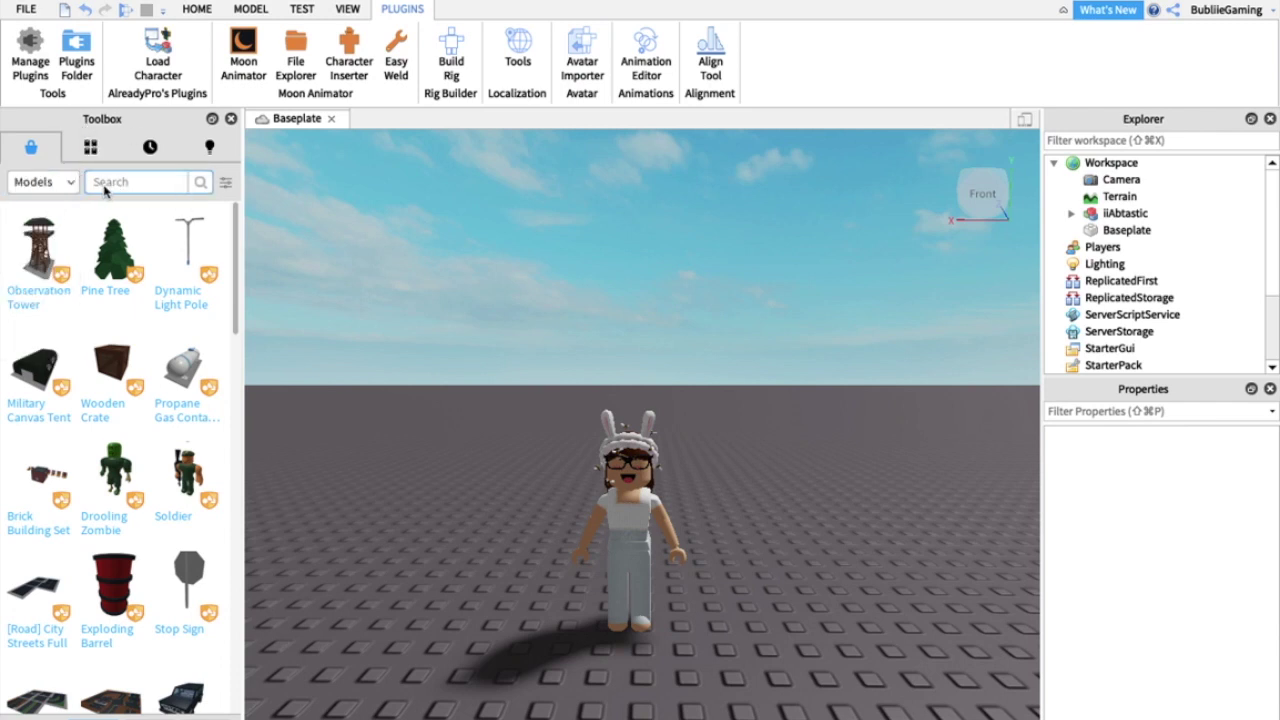
click(225, 182)
click(68, 241)
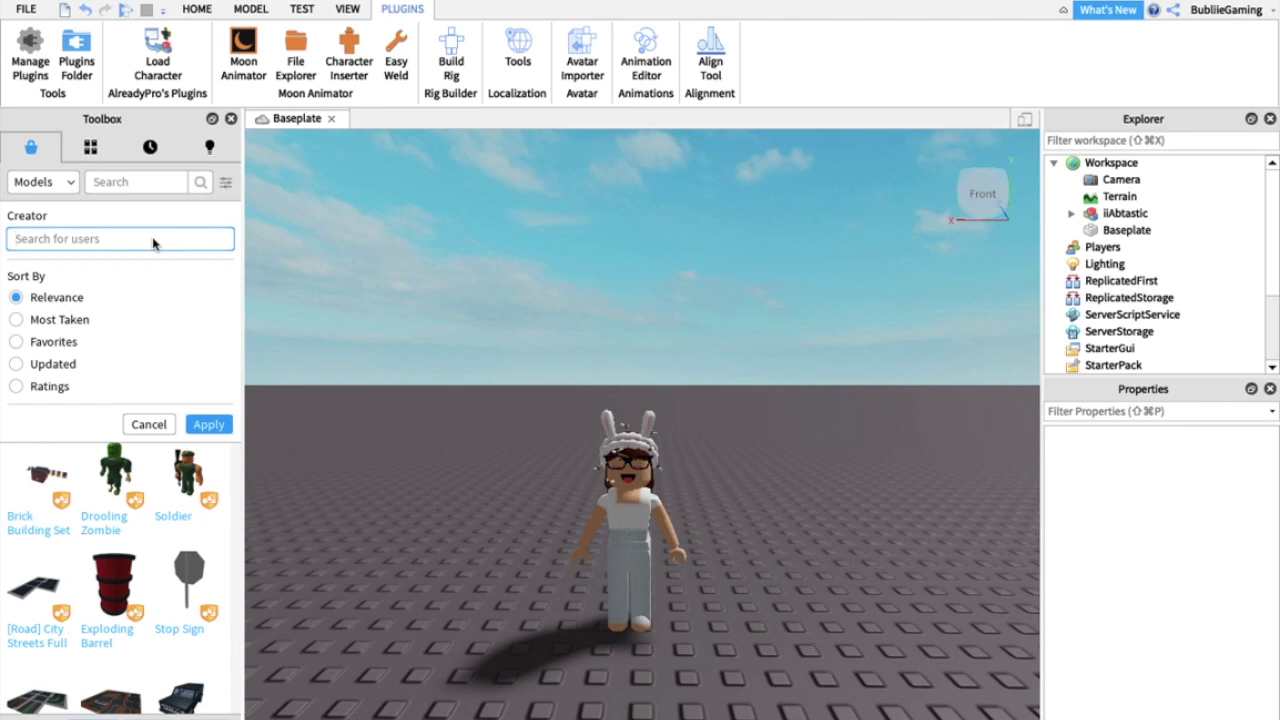
text(mellaaq)
click(63, 260)
drag(125, 335, 616, 313)
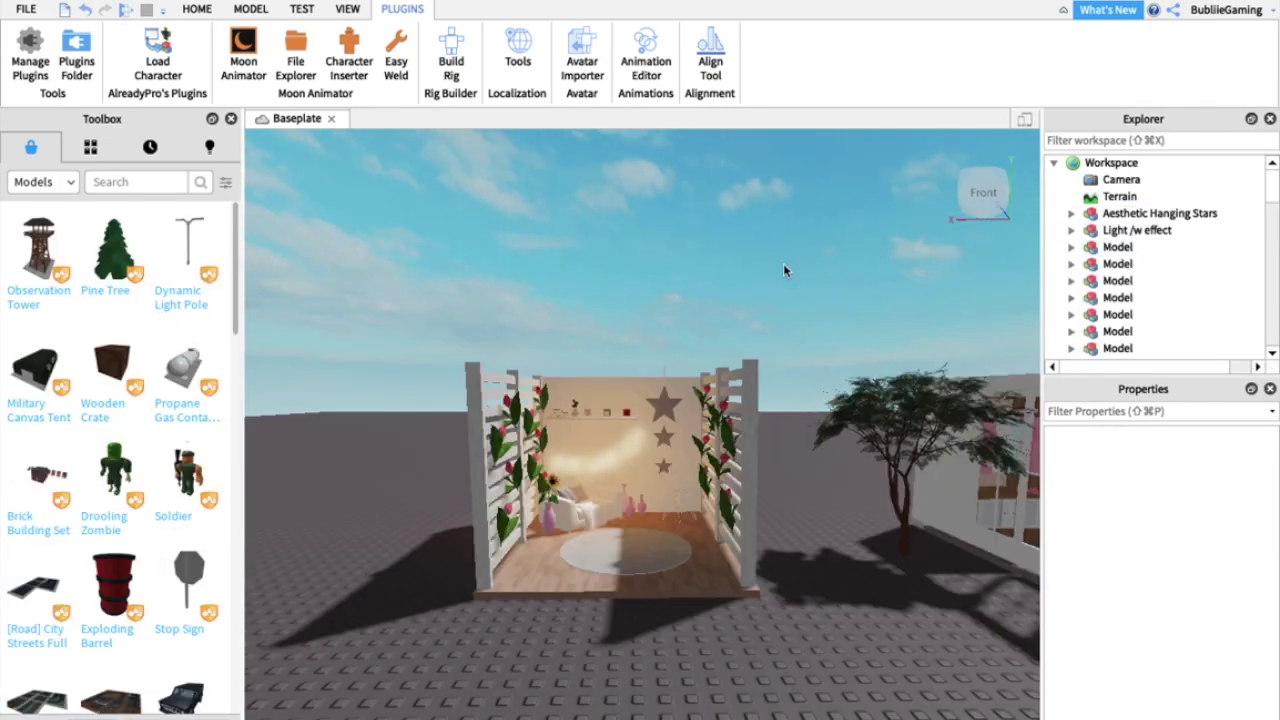
Examine the flower-walled lounge and the wardrobe room placed on the baseplate, and select the hanging stars model.
key(s)
key(d)
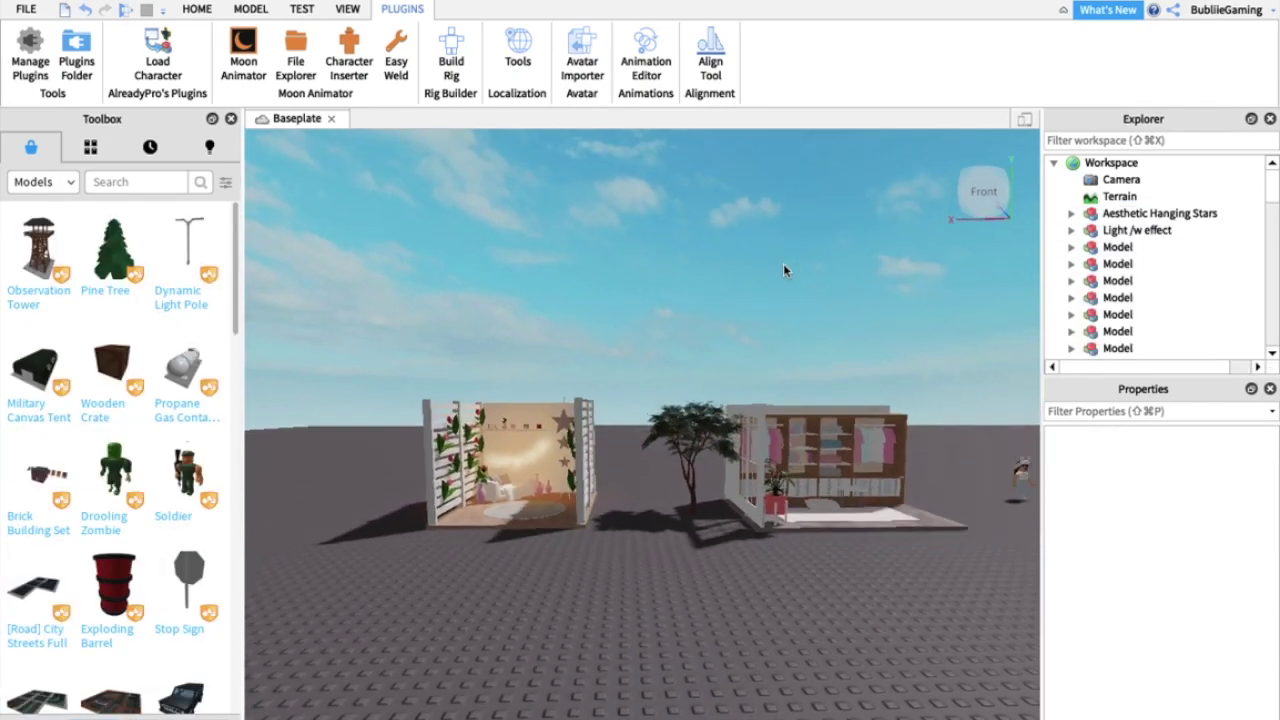
key(w)
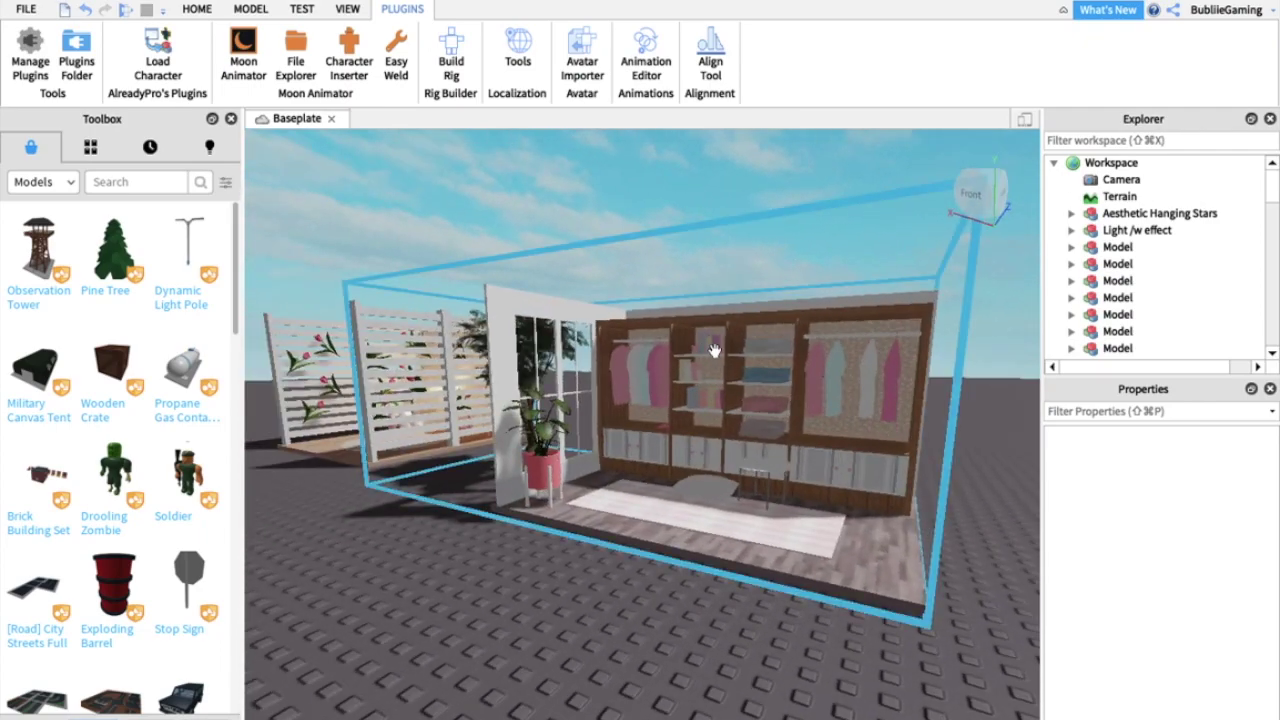
key(w)
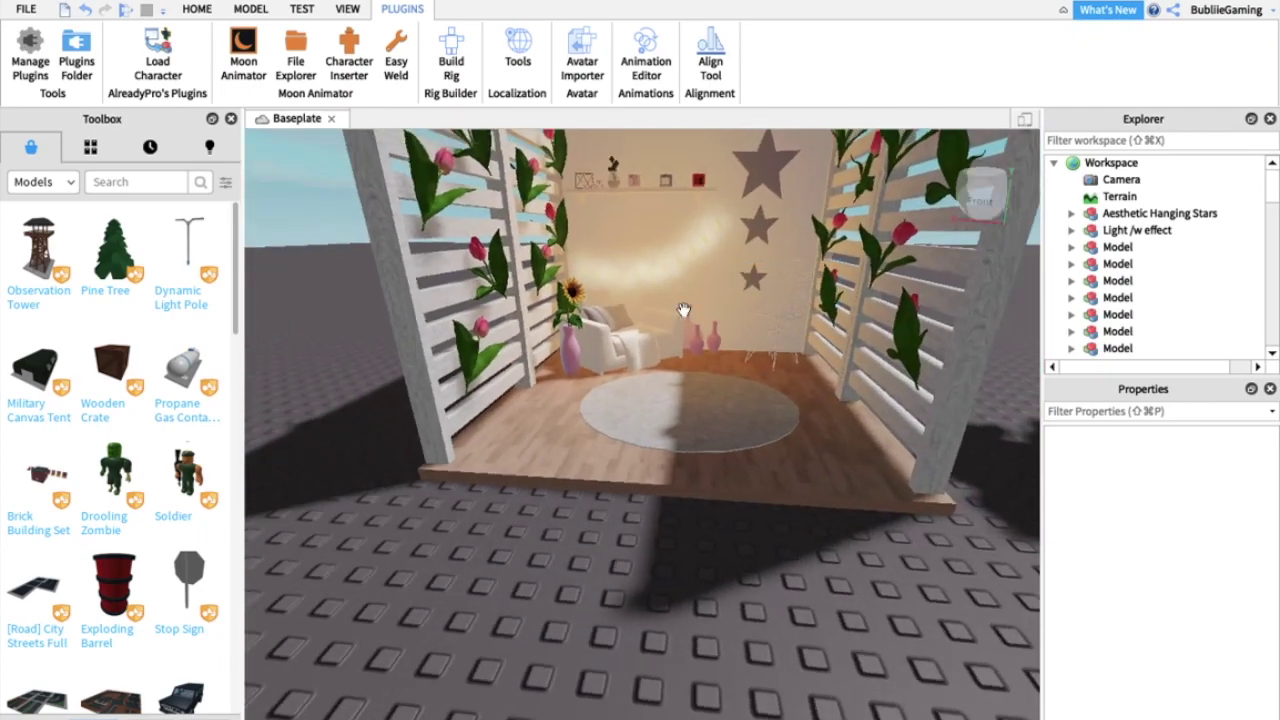
key(w)
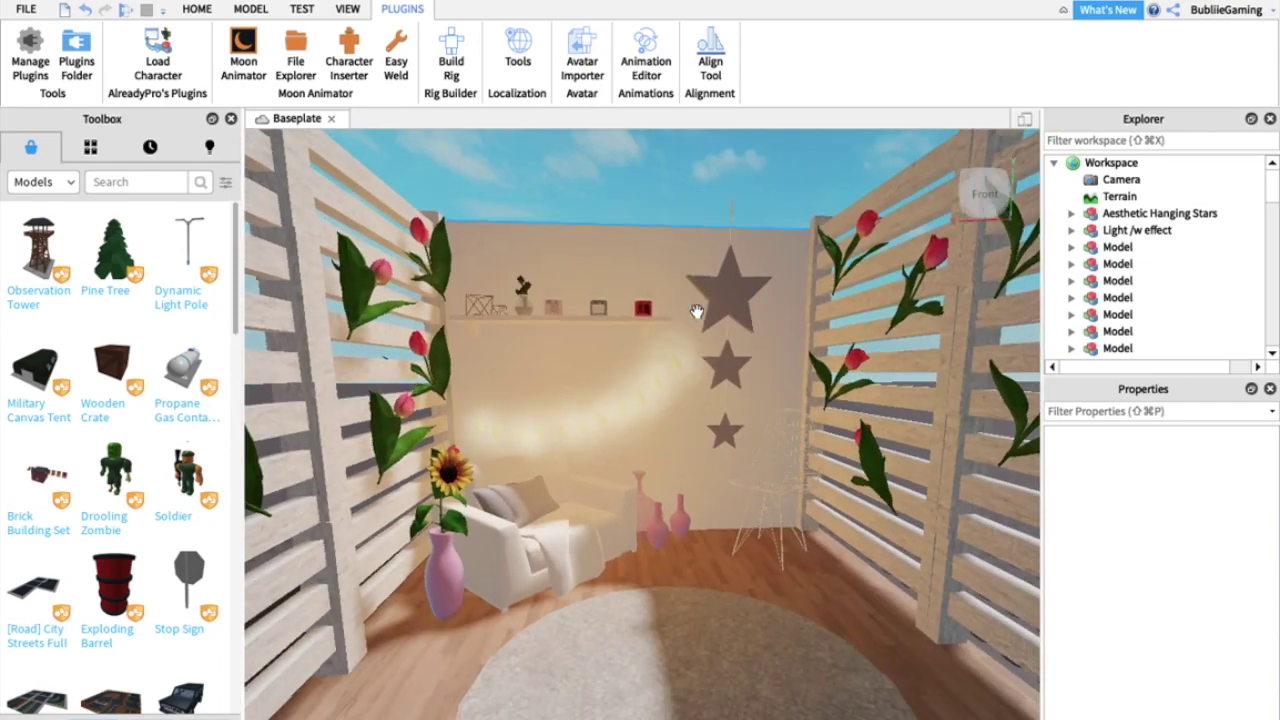
click(706, 314)
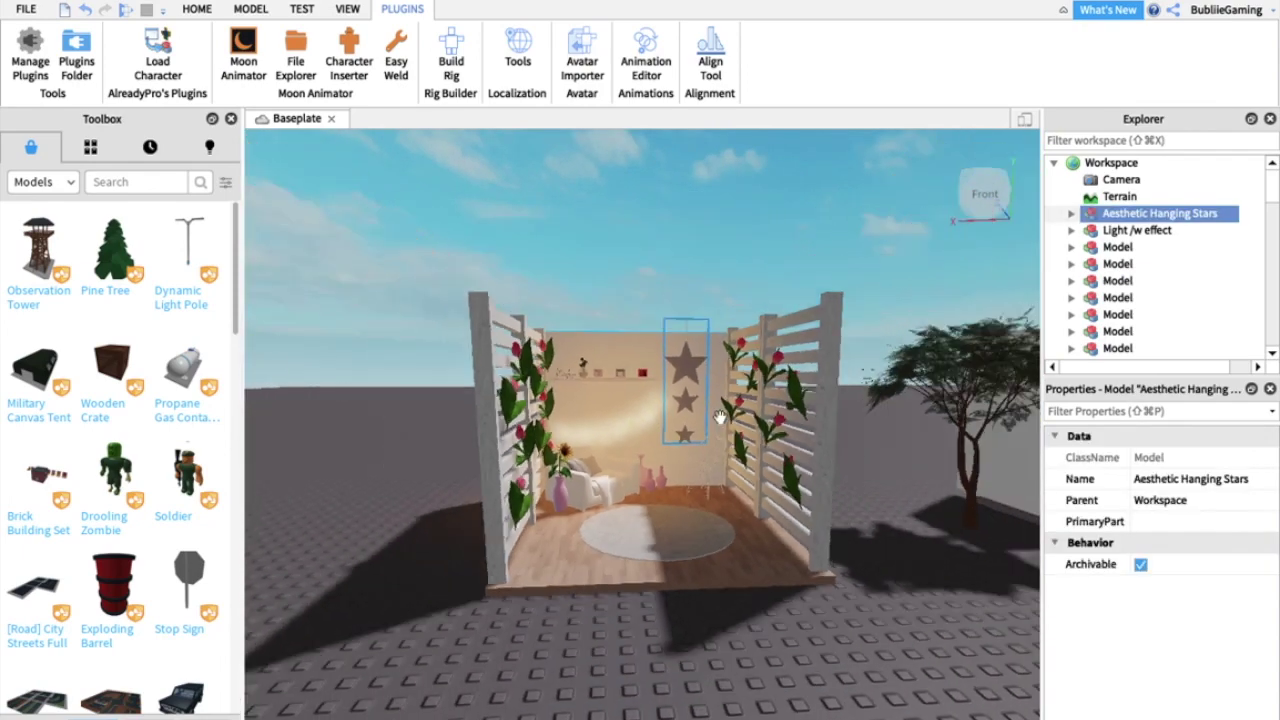
key(w)
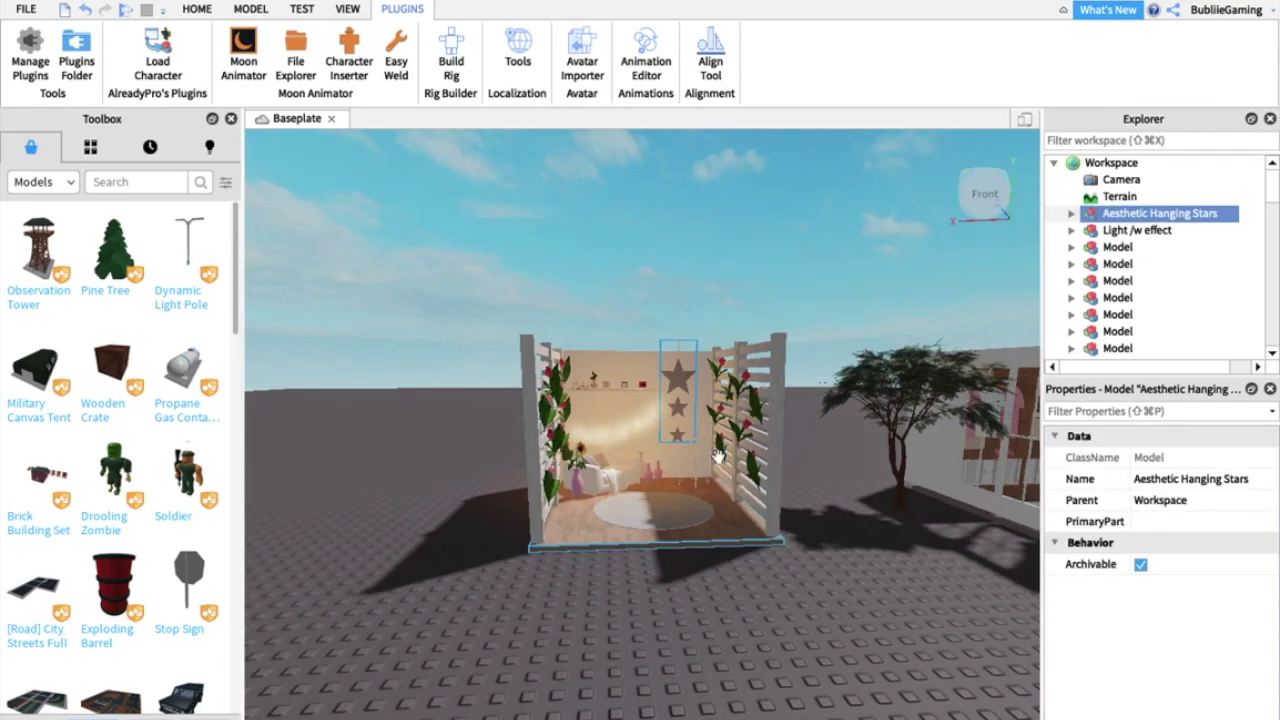
Select the sofa chair in the flower-walled lounge and reposition it at the edge of the rug beside the sunflower vase.
drag(722, 423, 711, 509)
right_drag(711, 509, 704, 499)
key(w)
click(690, 460)
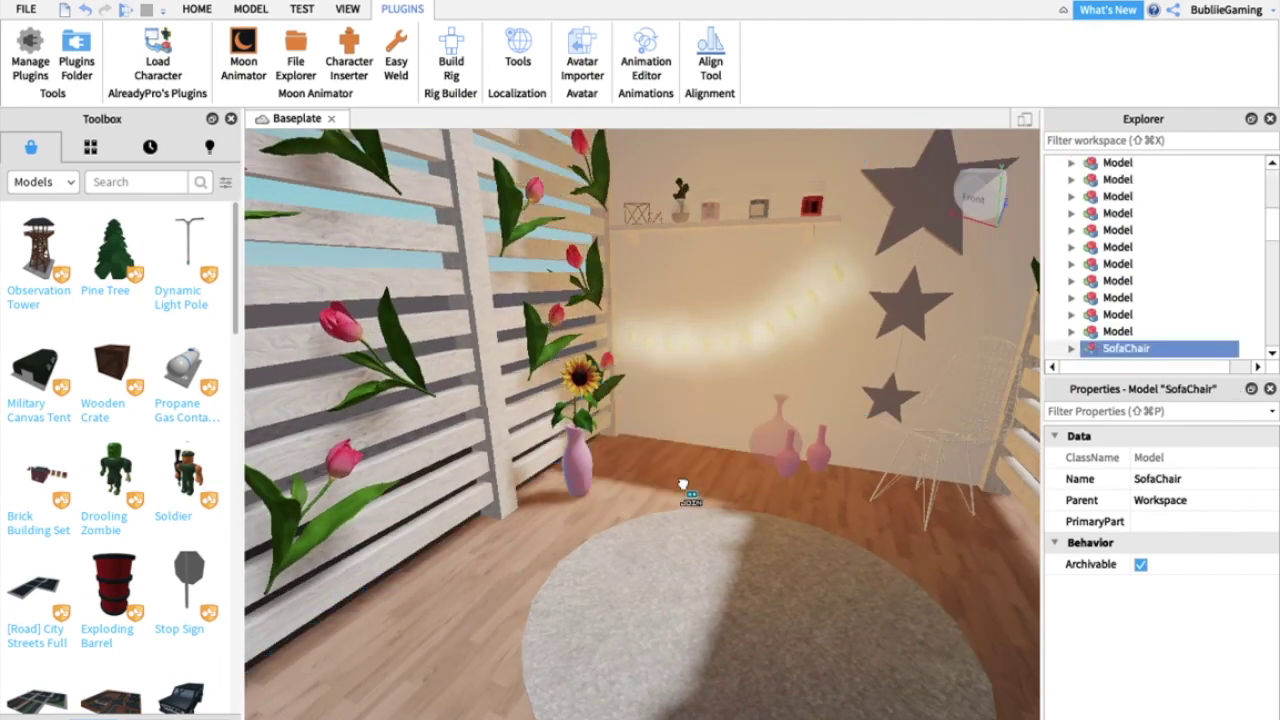
key(f)
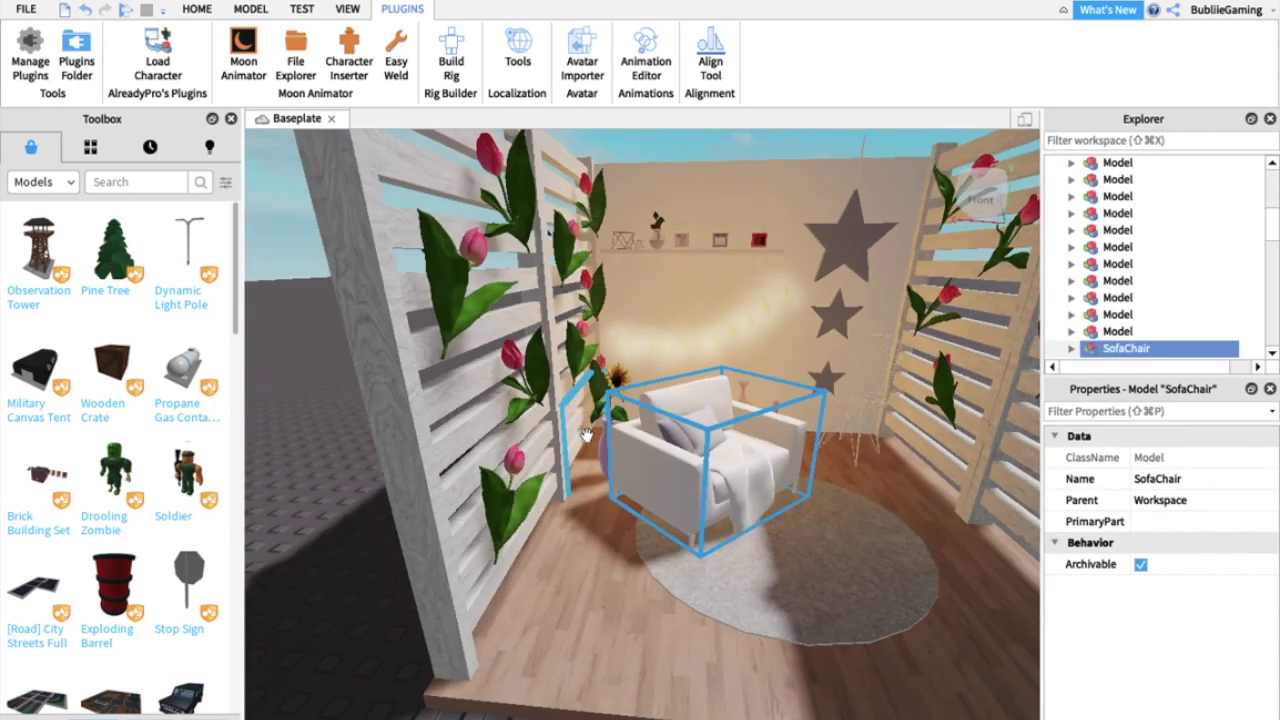
click(610, 436)
click(705, 450)
key(w)
right_drag(778, 489, 762, 486)
key(a)
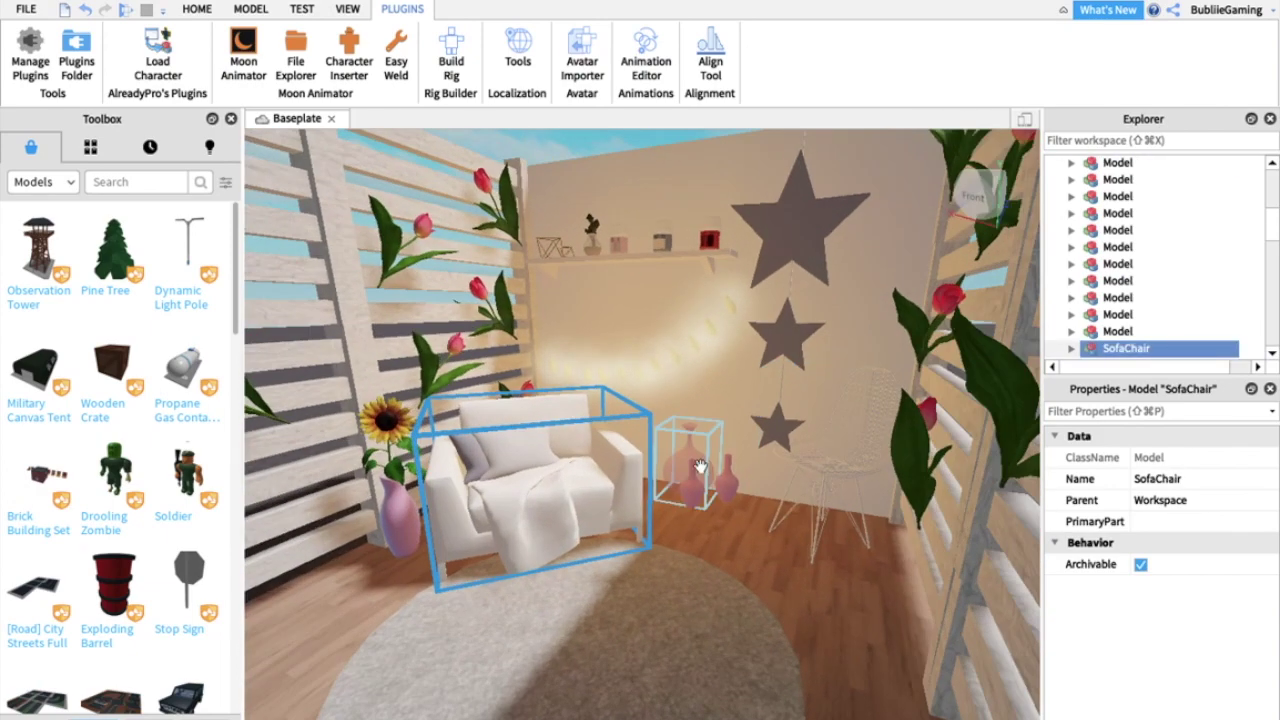
Select the large vase and both bottle vases together and reposition them near the back wall beside the sofa chair.
click(693, 484)
right_drag(371, 228, 372, 226)
key(w)
right_drag(622, 375, 621, 377)
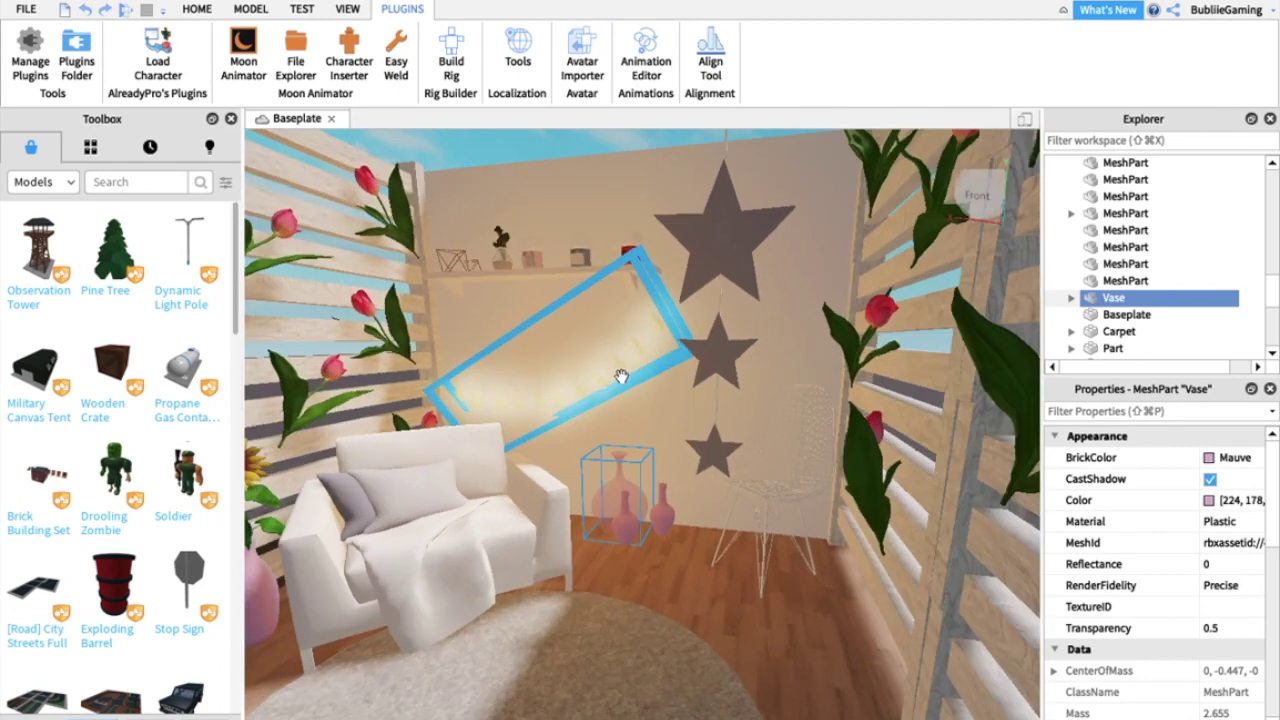
scroll(684, 497, up, 2)
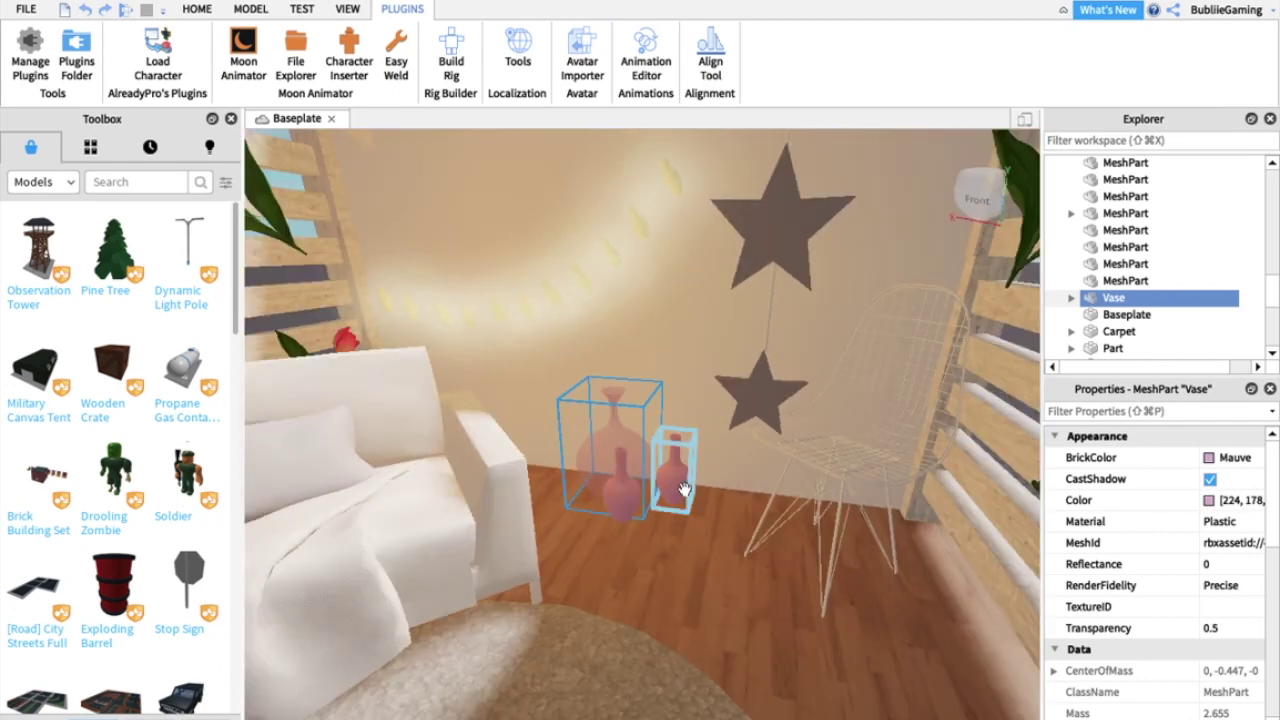
shift+click(684, 489)
shift+click(610, 497)
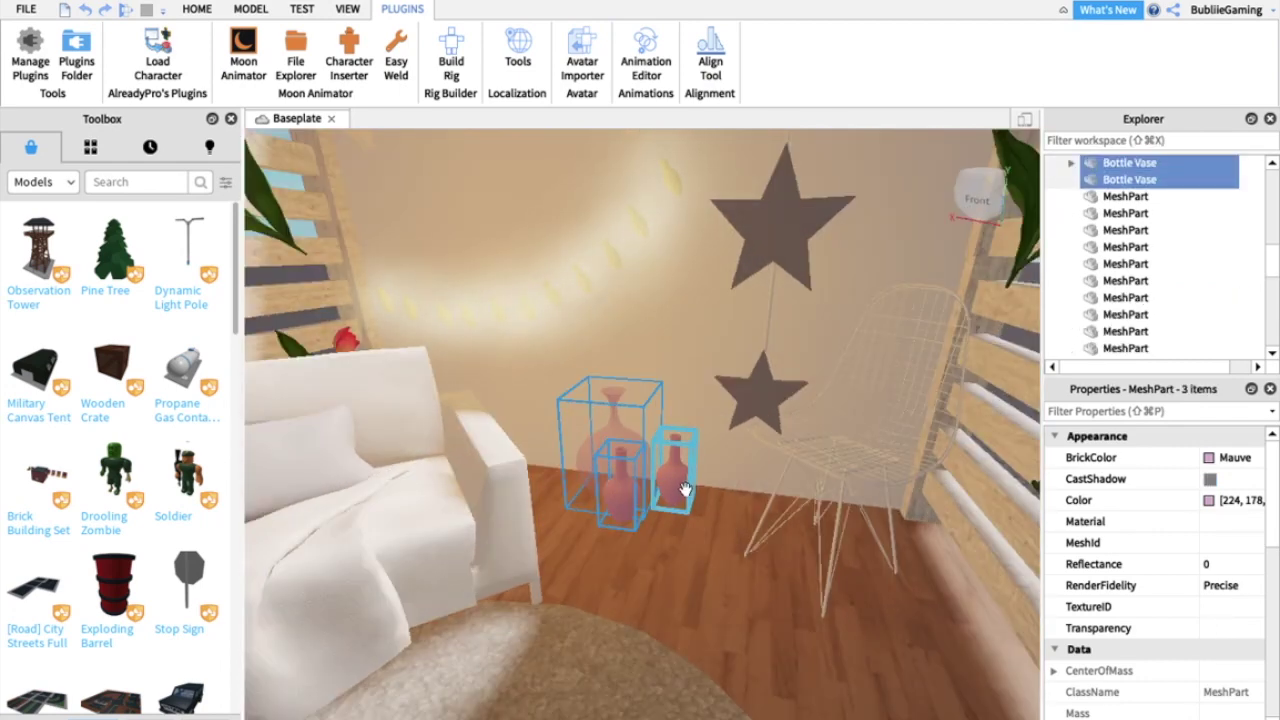
drag(677, 504, 717, 509)
scroll(703, 543, down, 1)
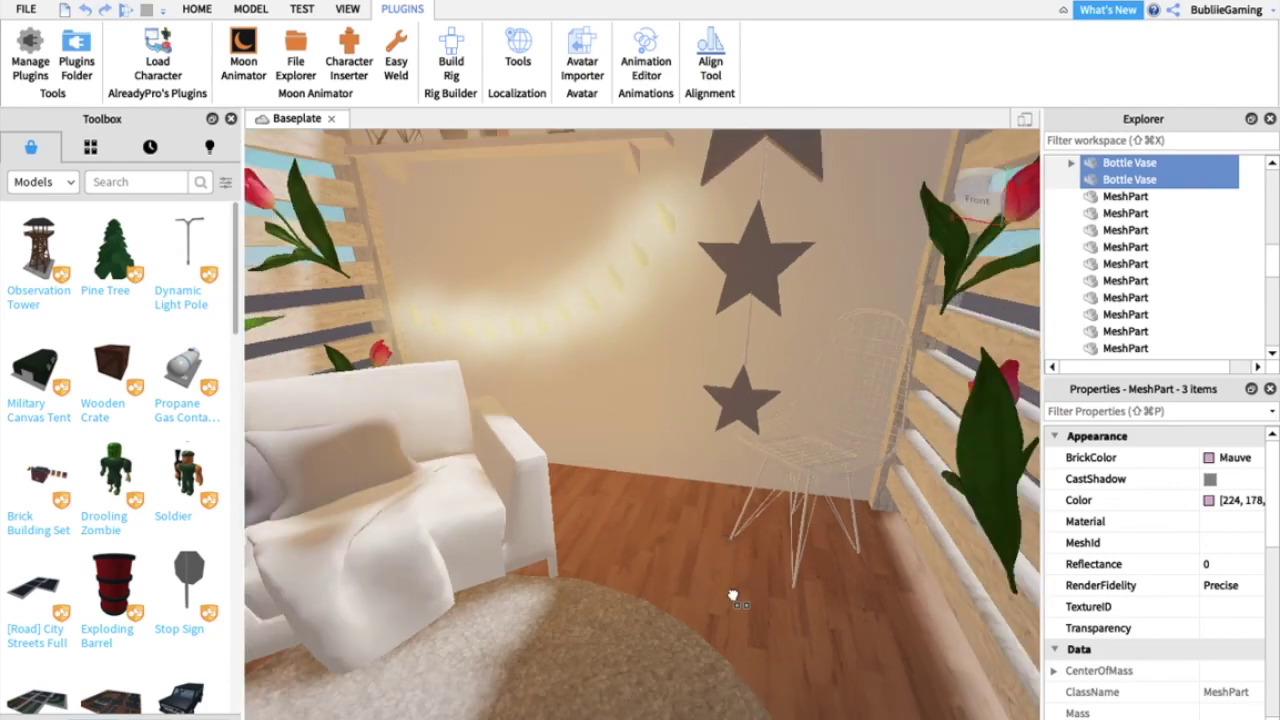
scroll(780, 540, down, 1)
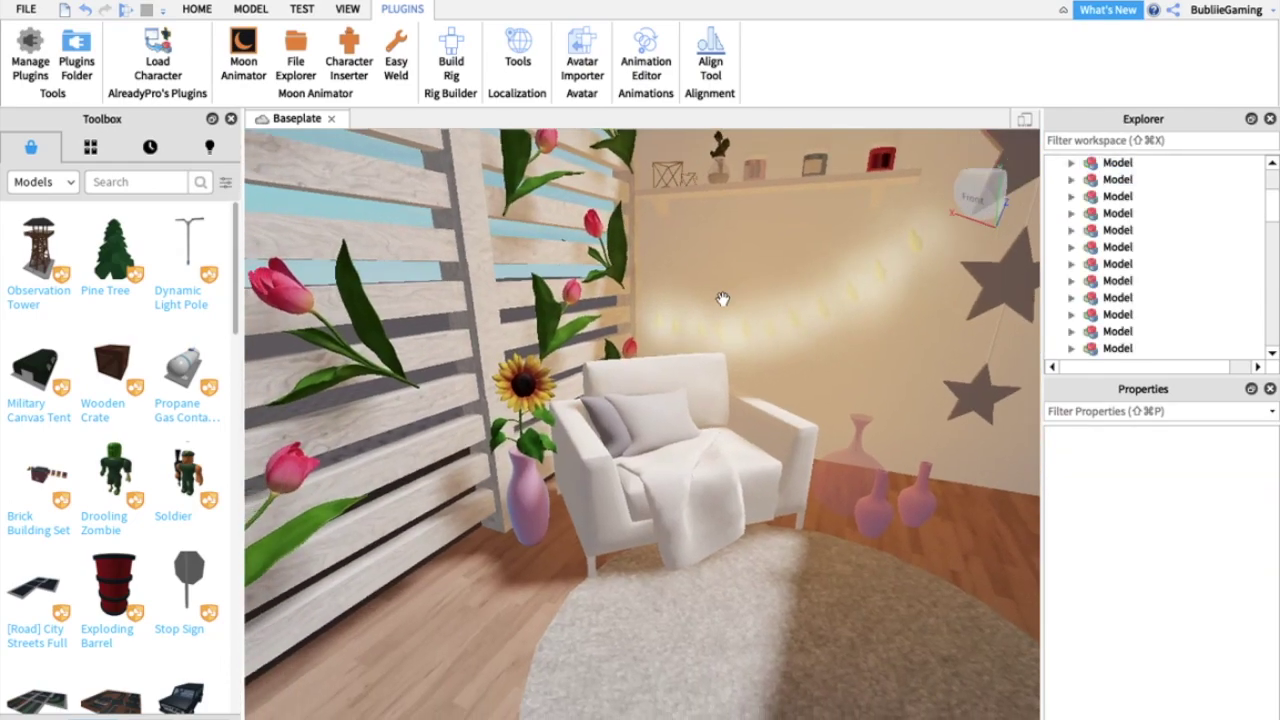
Move the round carpet closer to the sofa chair and clear the selection.
right_drag(723, 297, 723, 299)
scroll(723, 299, down, 3)
key(a)
scroll(676, 620, up, 5)
scroll(682, 634, down, 4)
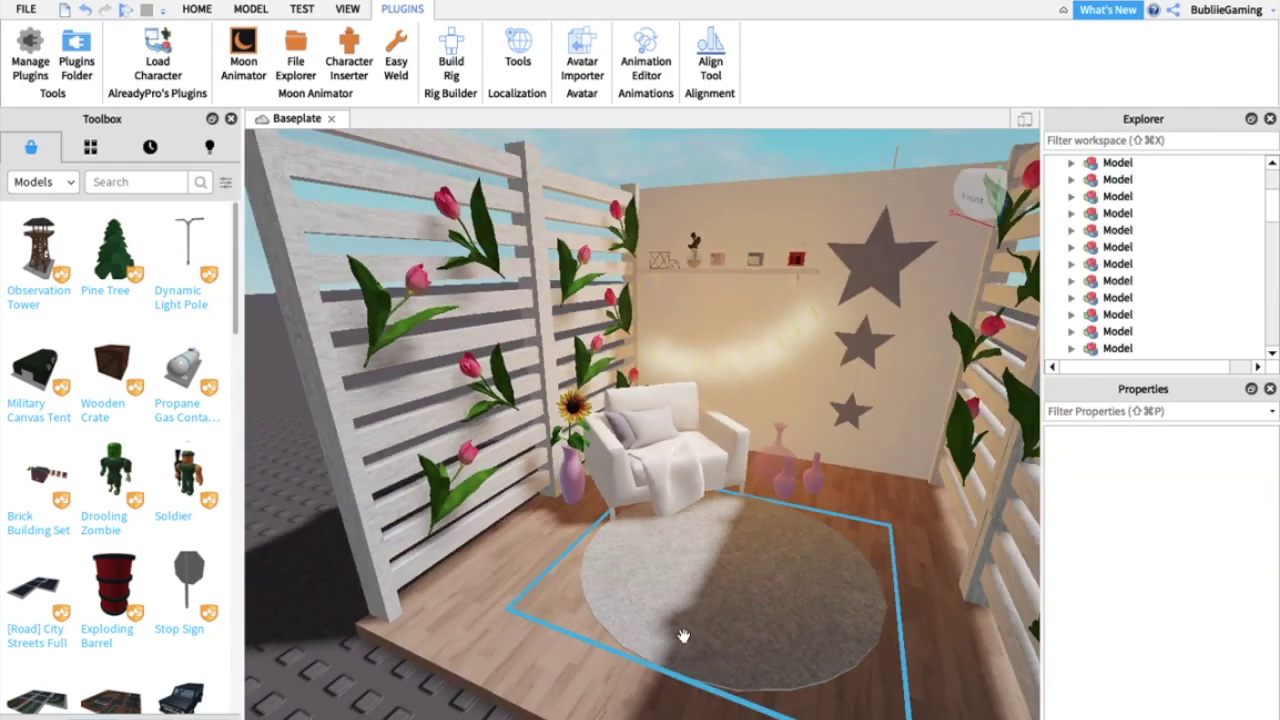
click(682, 630)
drag(682, 630, 649, 584)
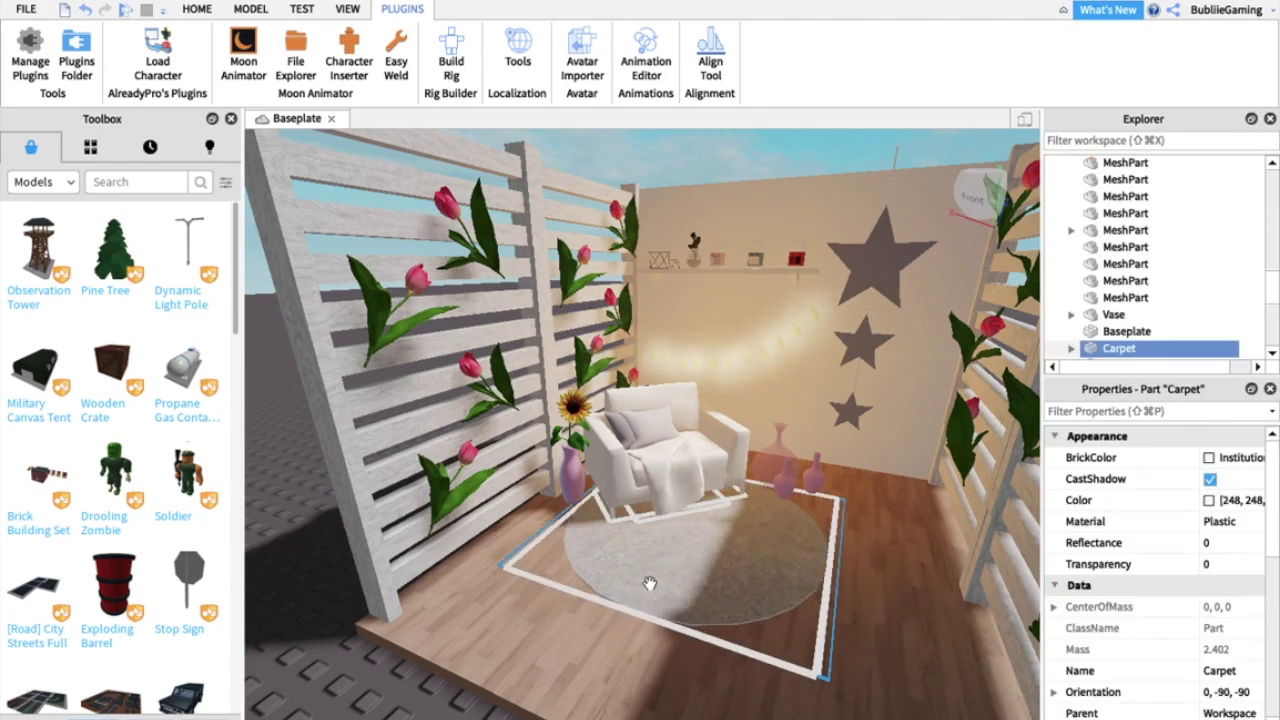
scroll(647, 582, down, 4)
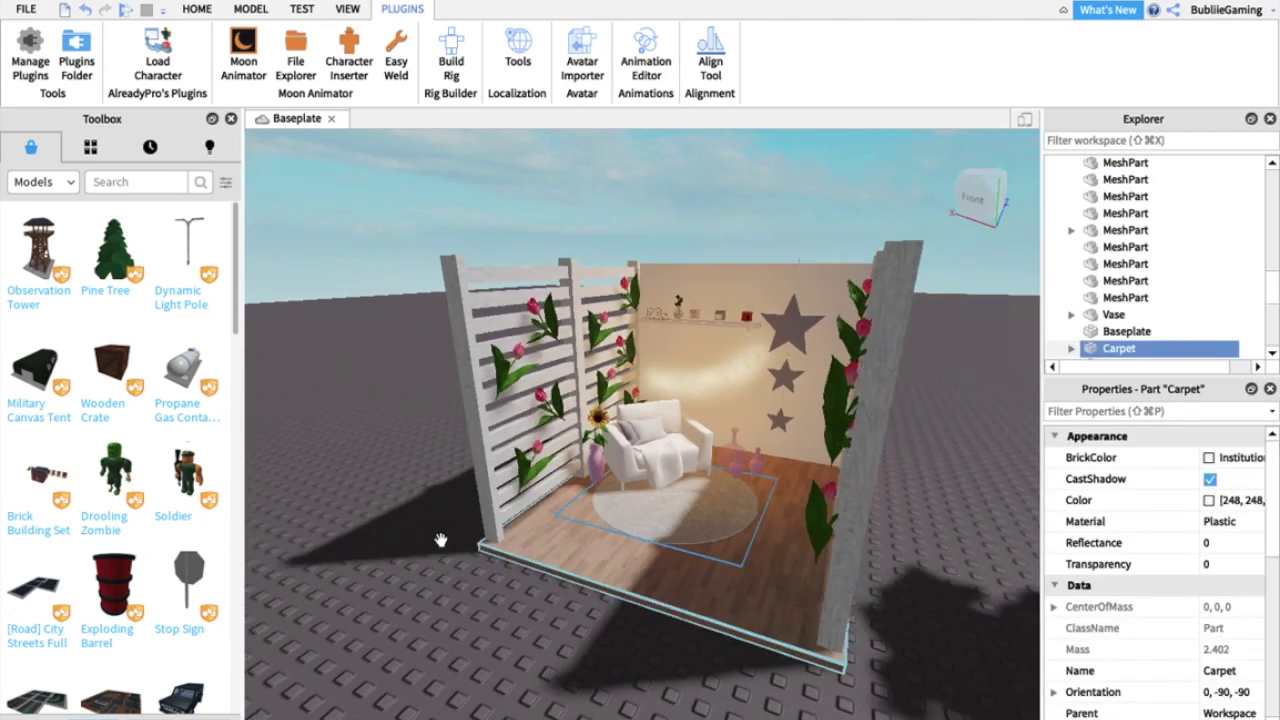
click(469, 534)
scroll(469, 534, up, 6)
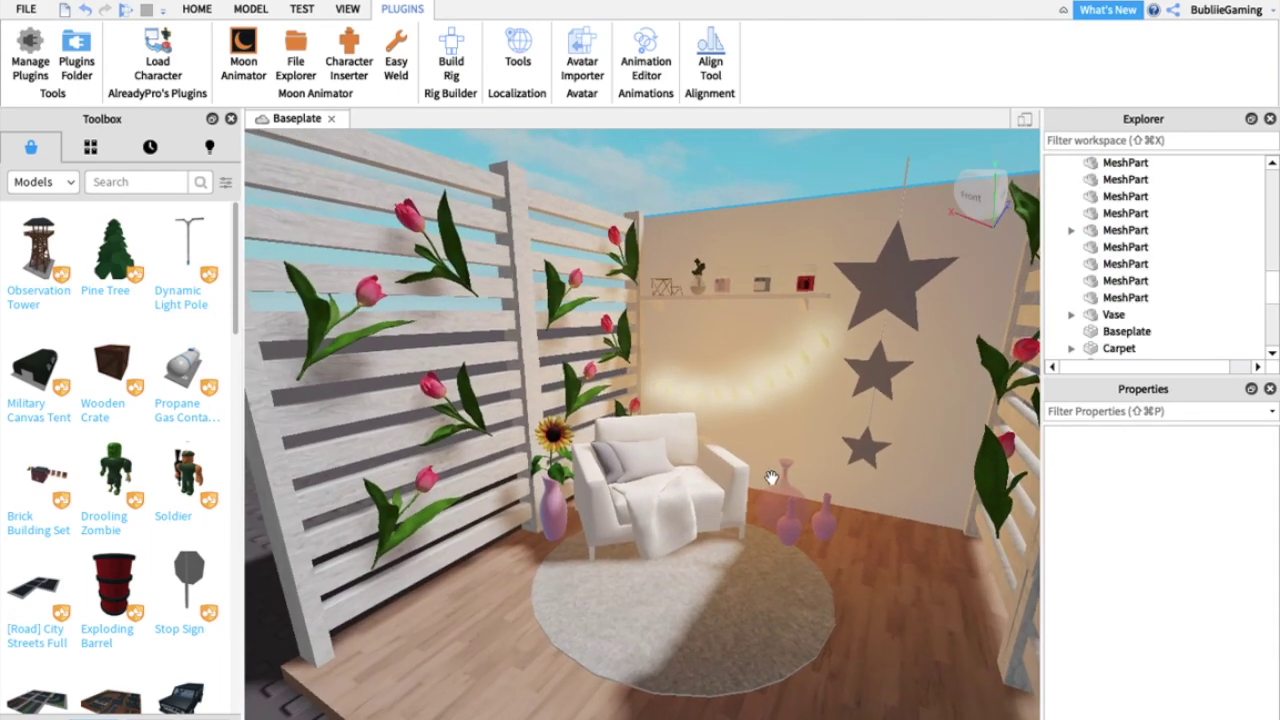
Search the Toolbox models for "Adopt me cat" and insert the Adopt me cats model.
click(117, 185)
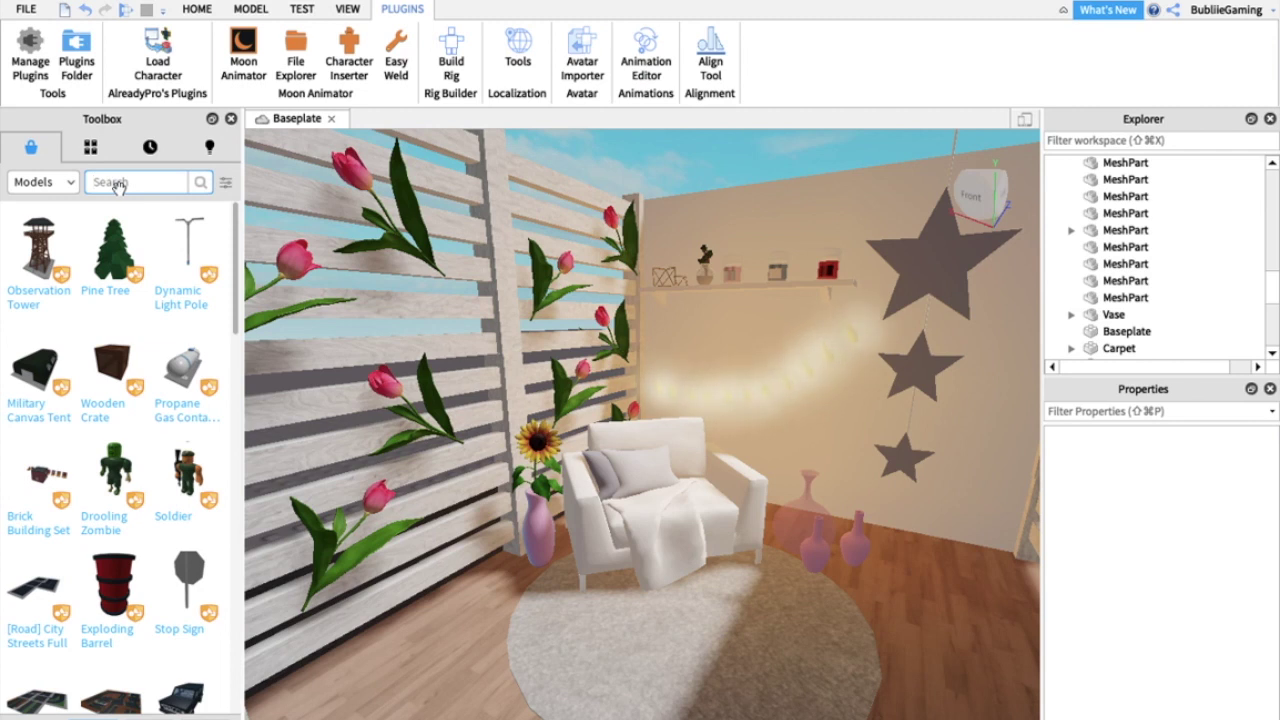
text(Ad)
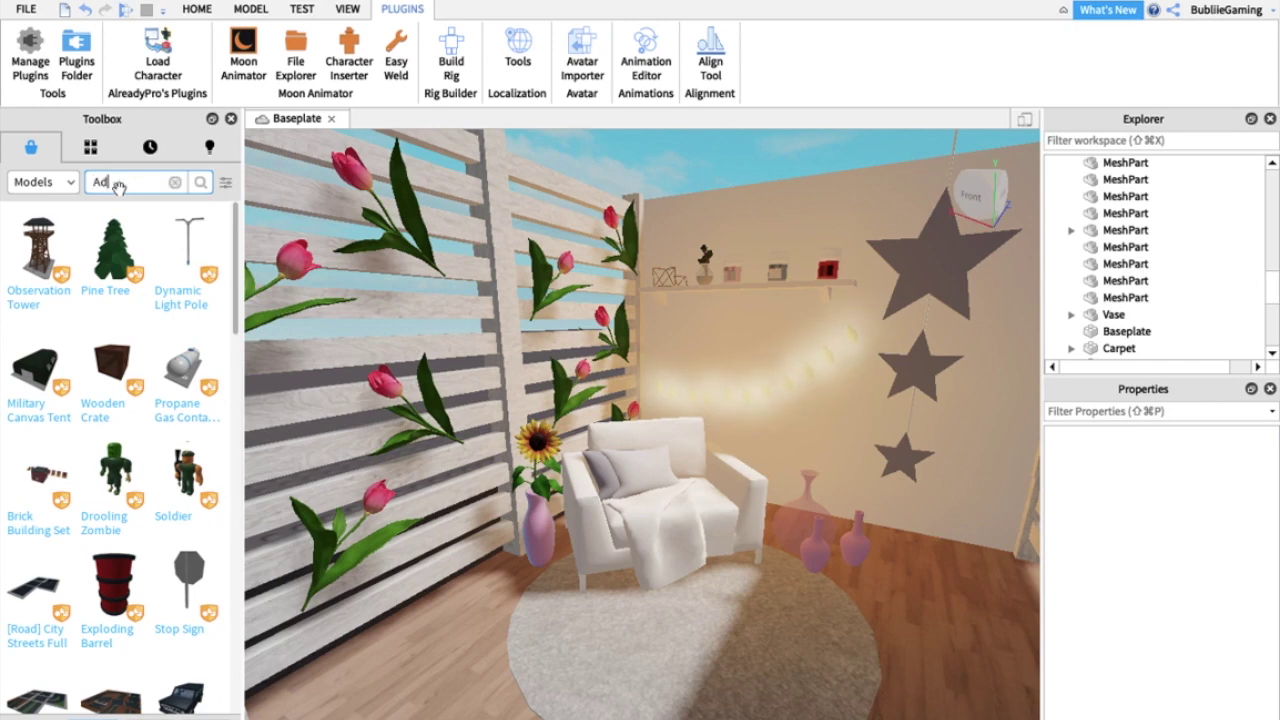
text(opt me cat)
key(Return)
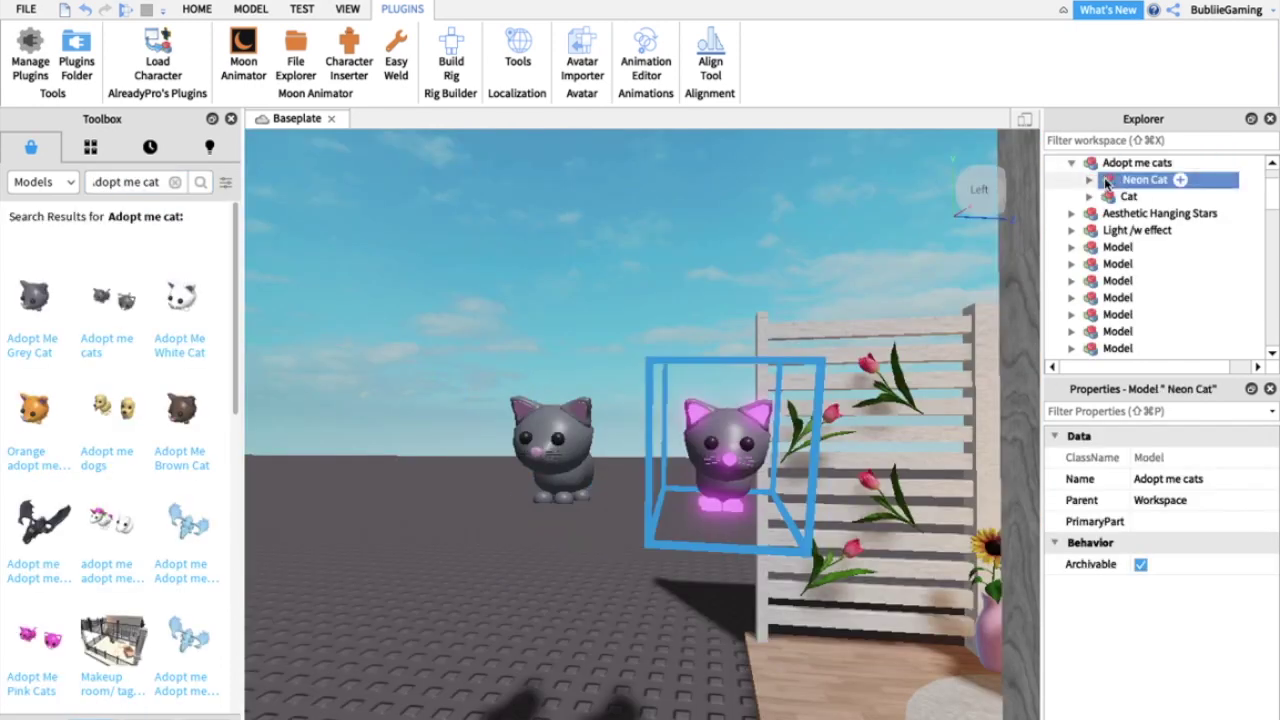
Delete the Neon Cat from the Adopt me cats model and set the remaining grey cat down on the baseplate.
click(1110, 180)
key(Delete)
right_drag(863, 327, 860, 334)
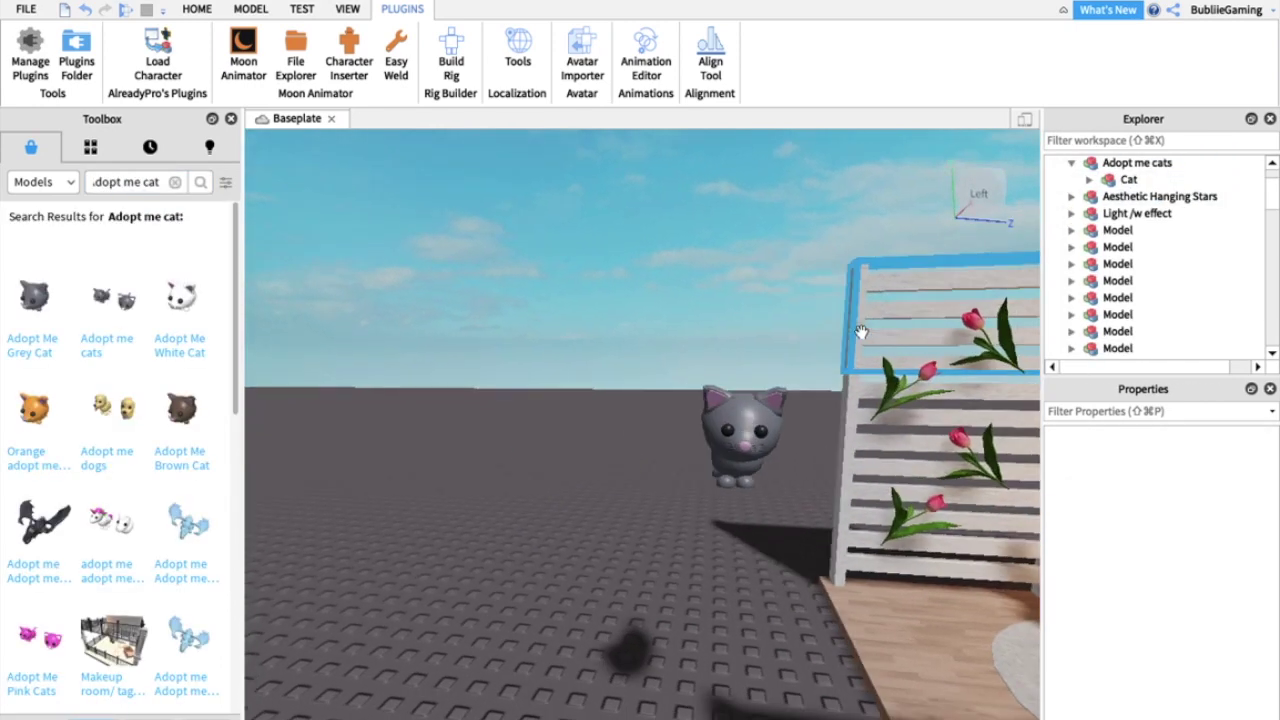
drag(738, 462, 700, 437)
key(f)
Scale the grey cat model down and move it onto the lounge's wooden floor.
click(250, 8)
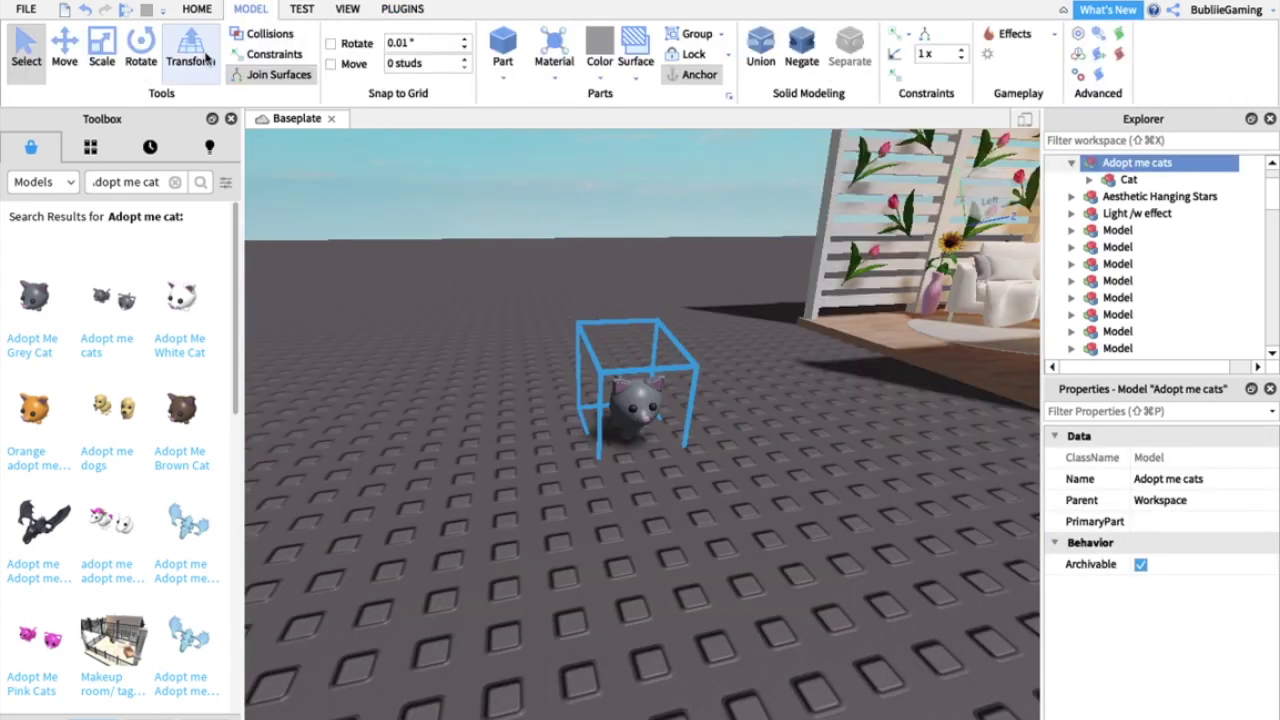
click(101, 50)
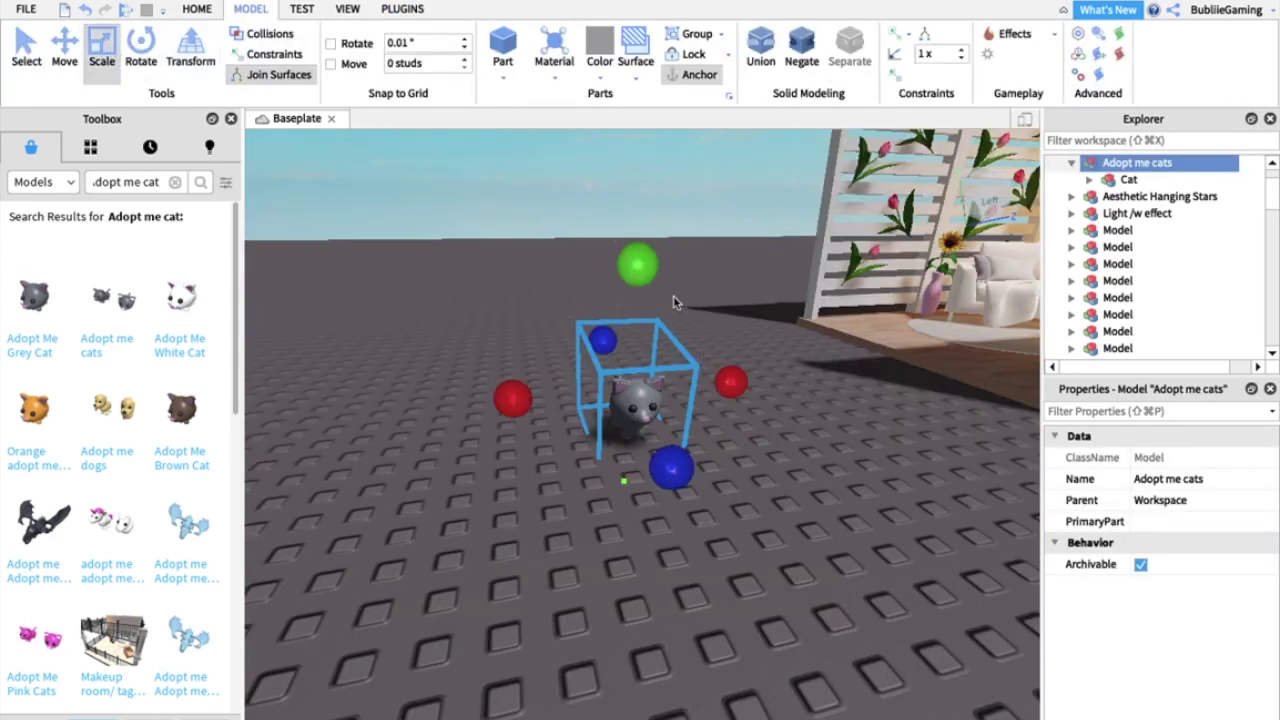
drag(636, 266, 613, 313)
click(639, 265)
scroll(639, 265, up, 3)
right_drag(639, 265, 638, 268)
scroll(638, 266, down, 4)
drag(588, 434, 832, 260)
Select the character standing on the baseplate and move it into the lounge next to the sofa chair.
right_drag(688, 388, 670, 495)
click(670, 495)
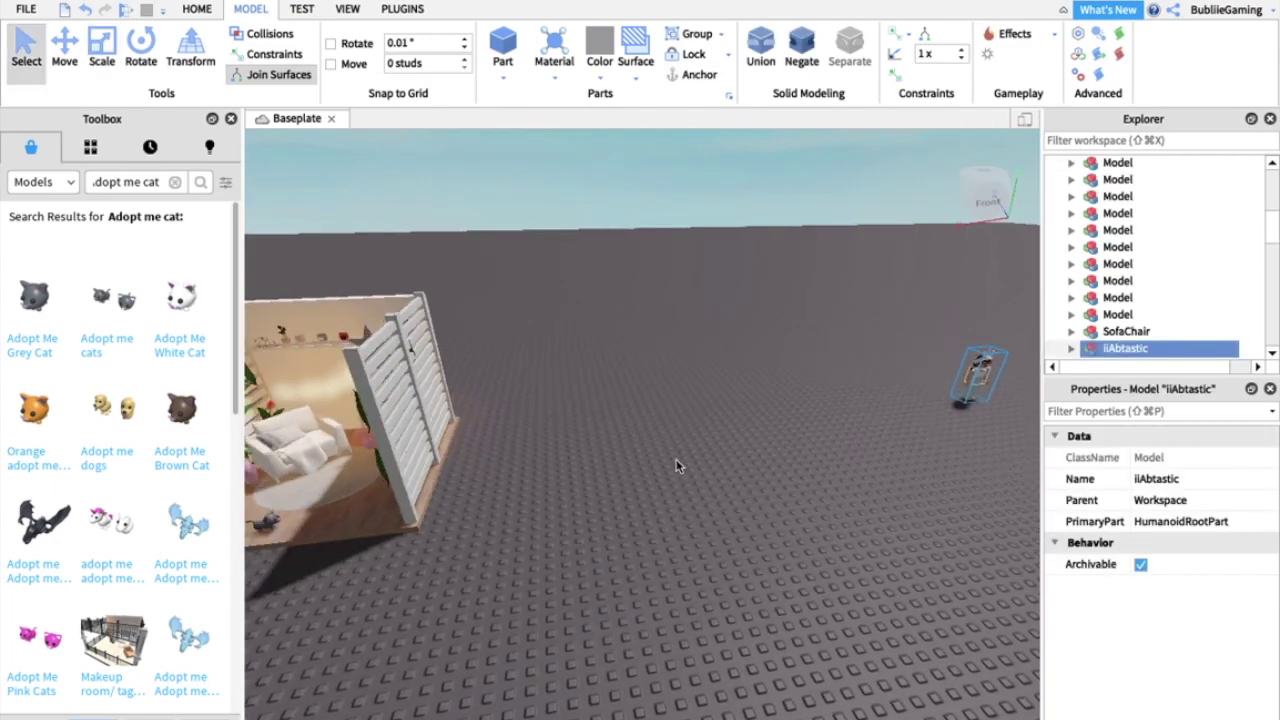
key(d)
right_drag(689, 447, 678, 444)
key(s)
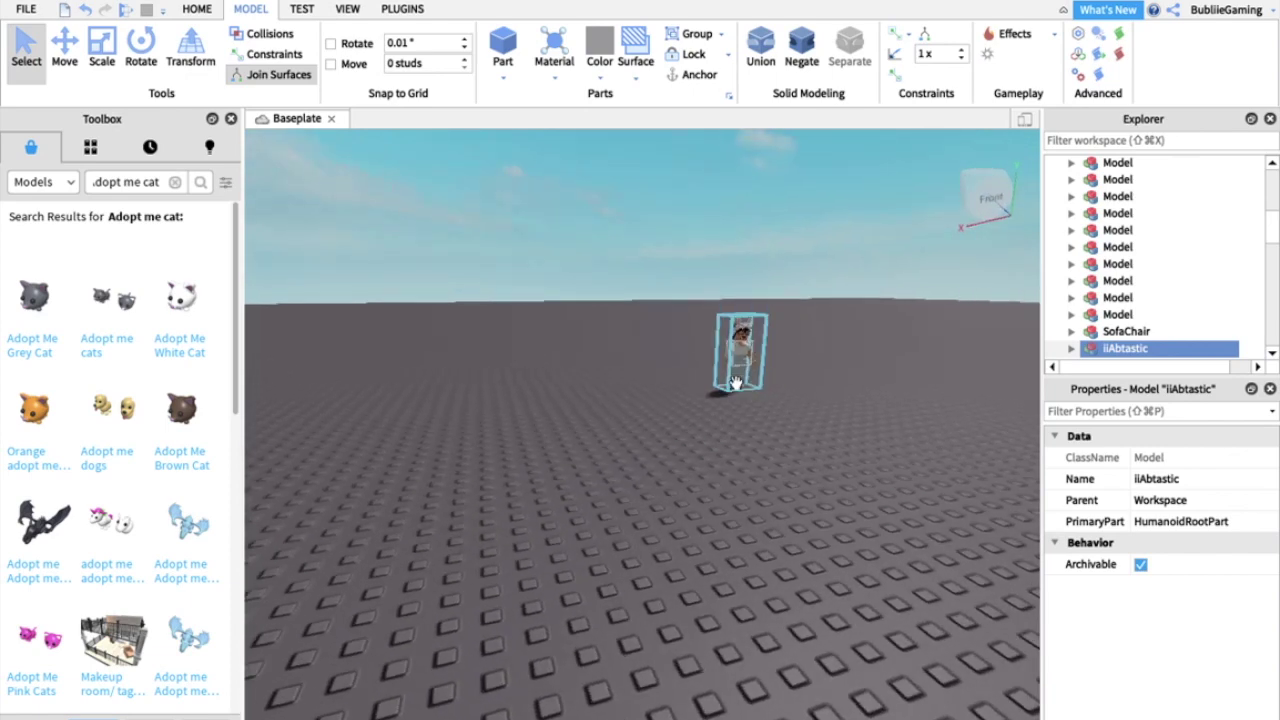
key(w)
key(d)
click(64, 50)
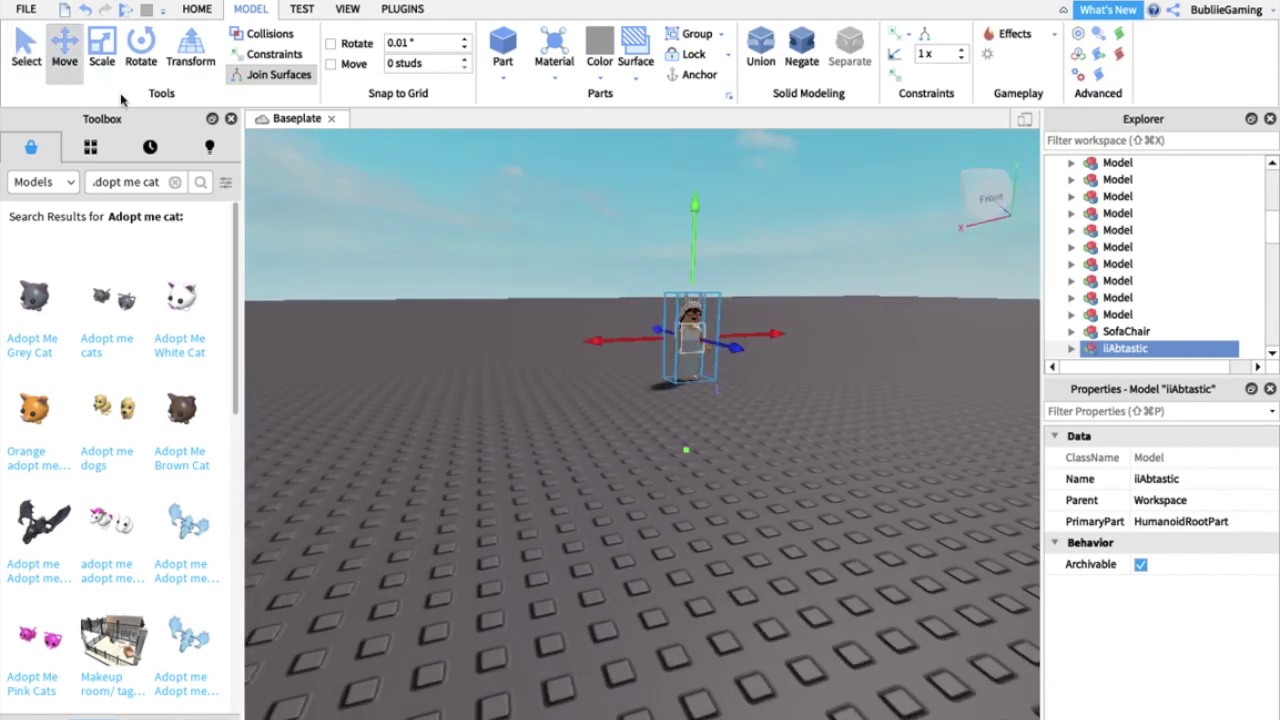
drag(641, 346, 491, 391)
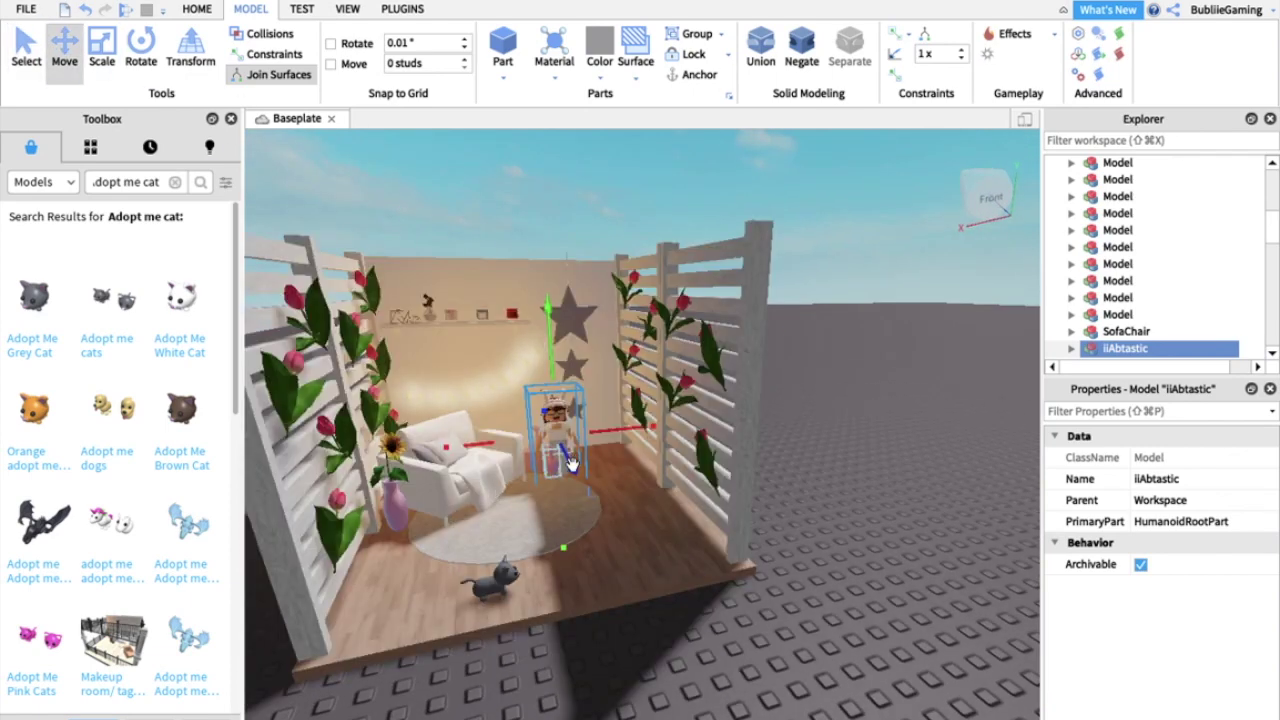
drag(572, 461, 456, 470)
Rotate the character about its vertical axis so it faces the same direction as the sofa chair.
key(ctrl+4)
scroll(456, 470, up, 5)
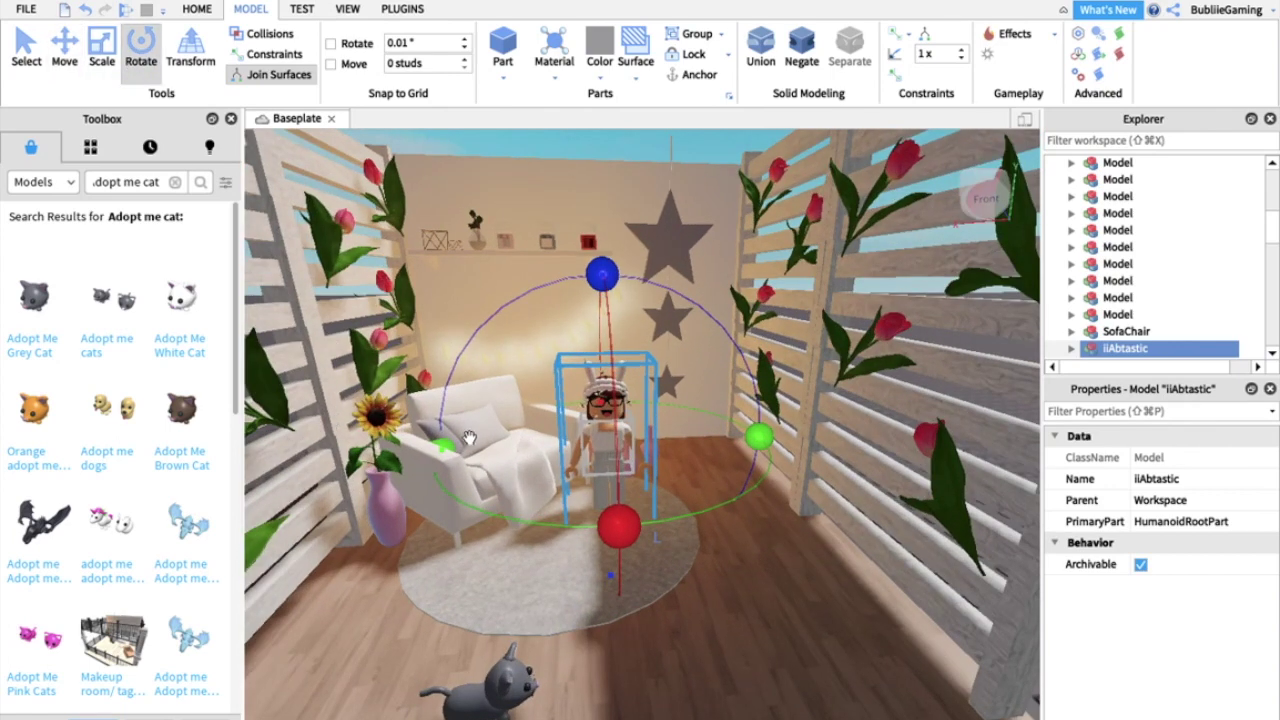
drag(469, 437, 478, 500)
Move the character across the rug onto the sofa chair's seat with snapping turned off.
key(ctrl+2)
drag(722, 490, 708, 539)
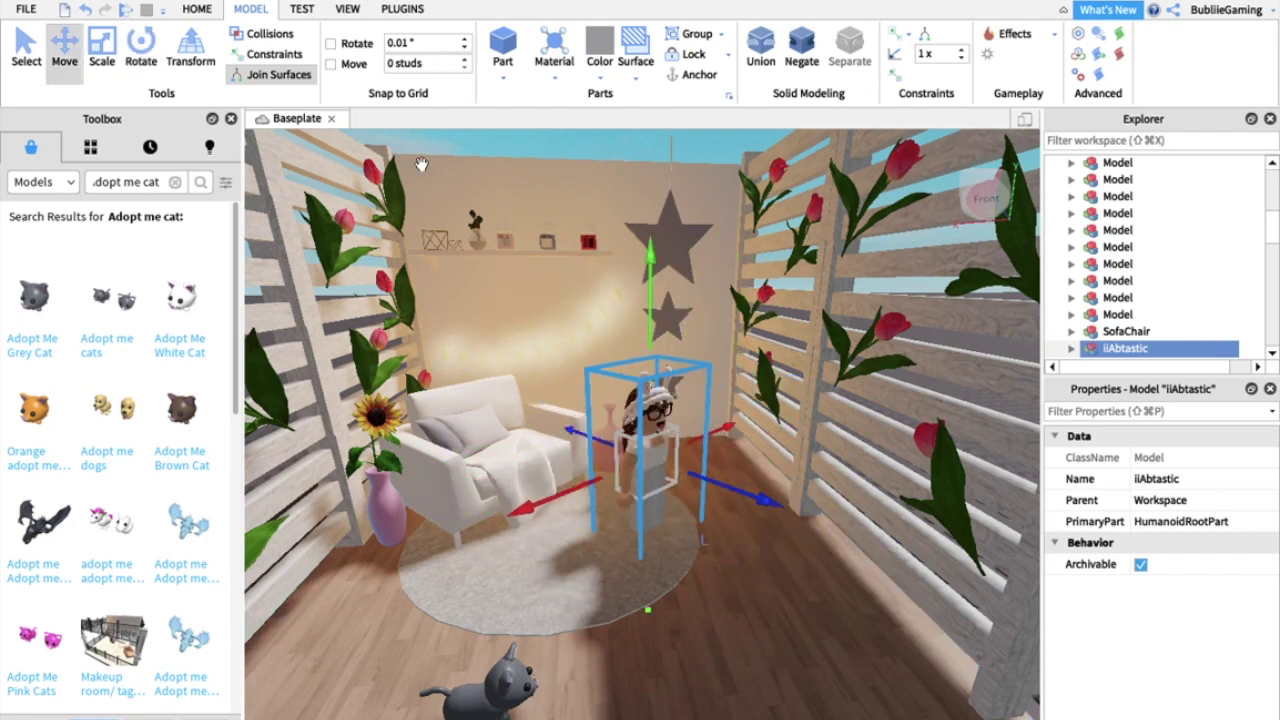
double_click(410, 43)
double_click(411, 63)
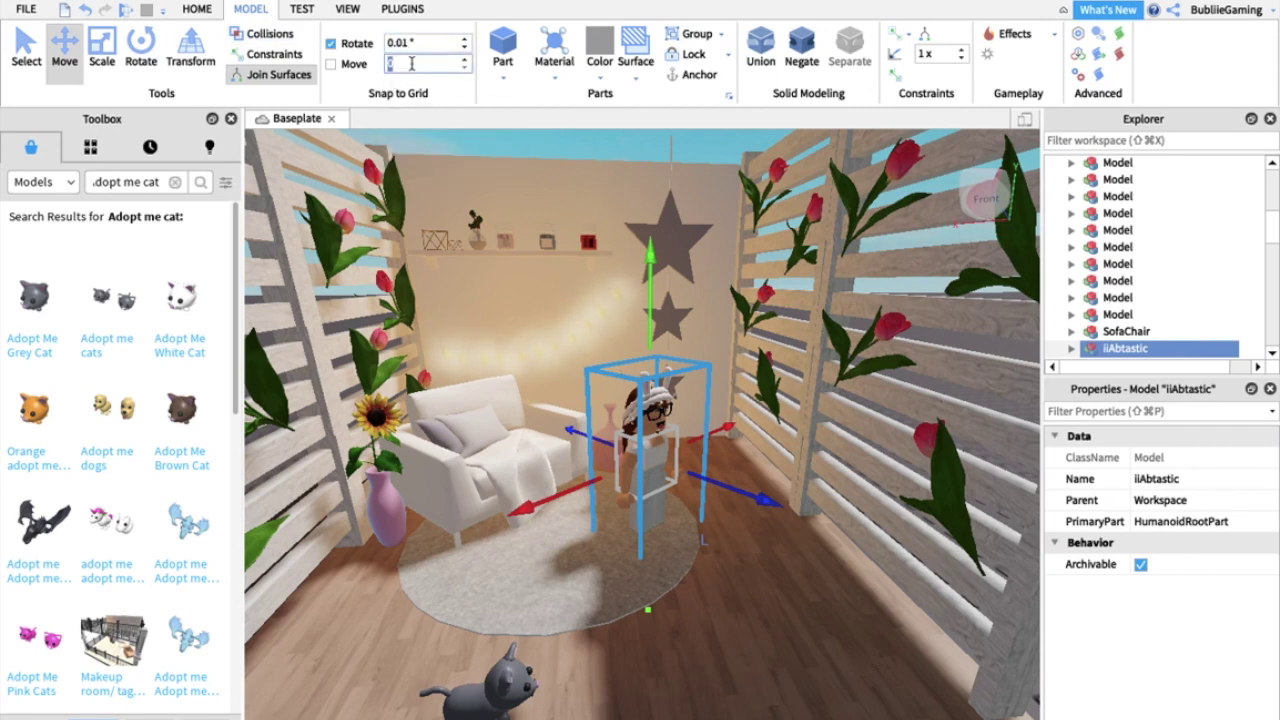
drag(733, 491, 690, 482)
drag(460, 467, 378, 474)
drag(521, 343, 523, 321)
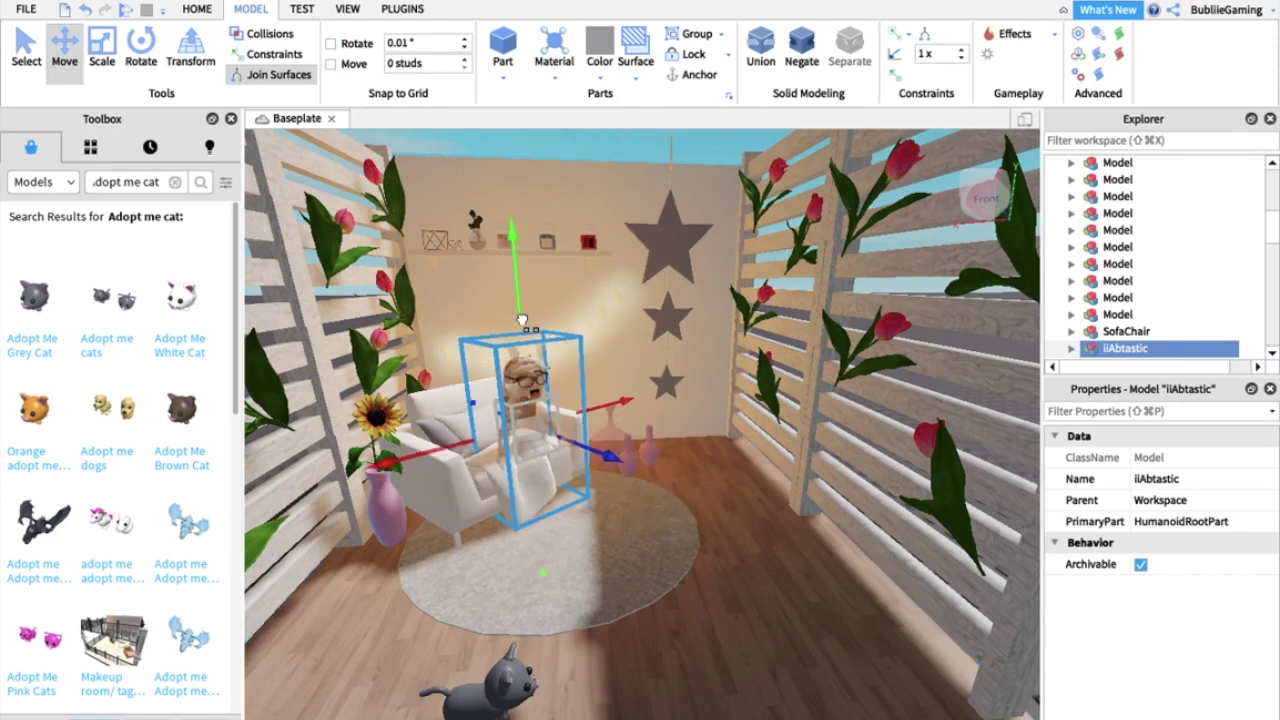
Raise the character to the sofa chair's seat height and turn it toward the front of the room.
key(w)
right_drag(711, 360, 704, 356)
key(w)
drag(676, 322, 664, 277)
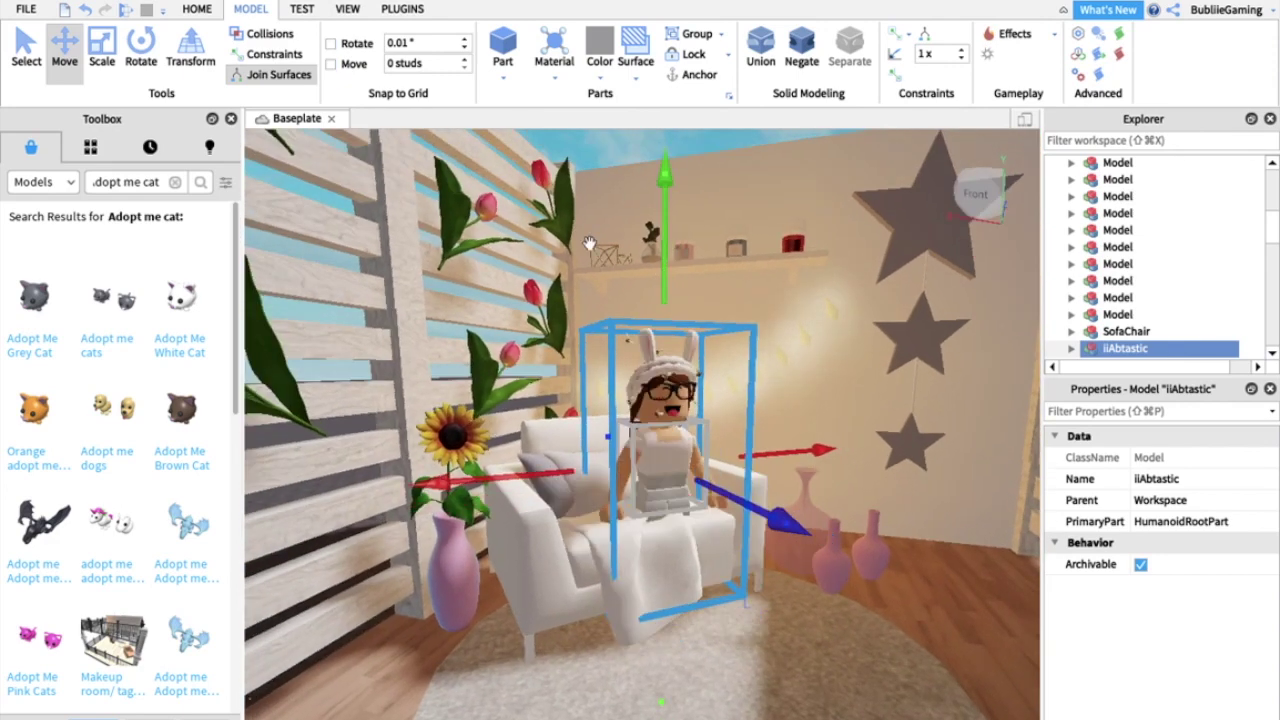
click(142, 52)
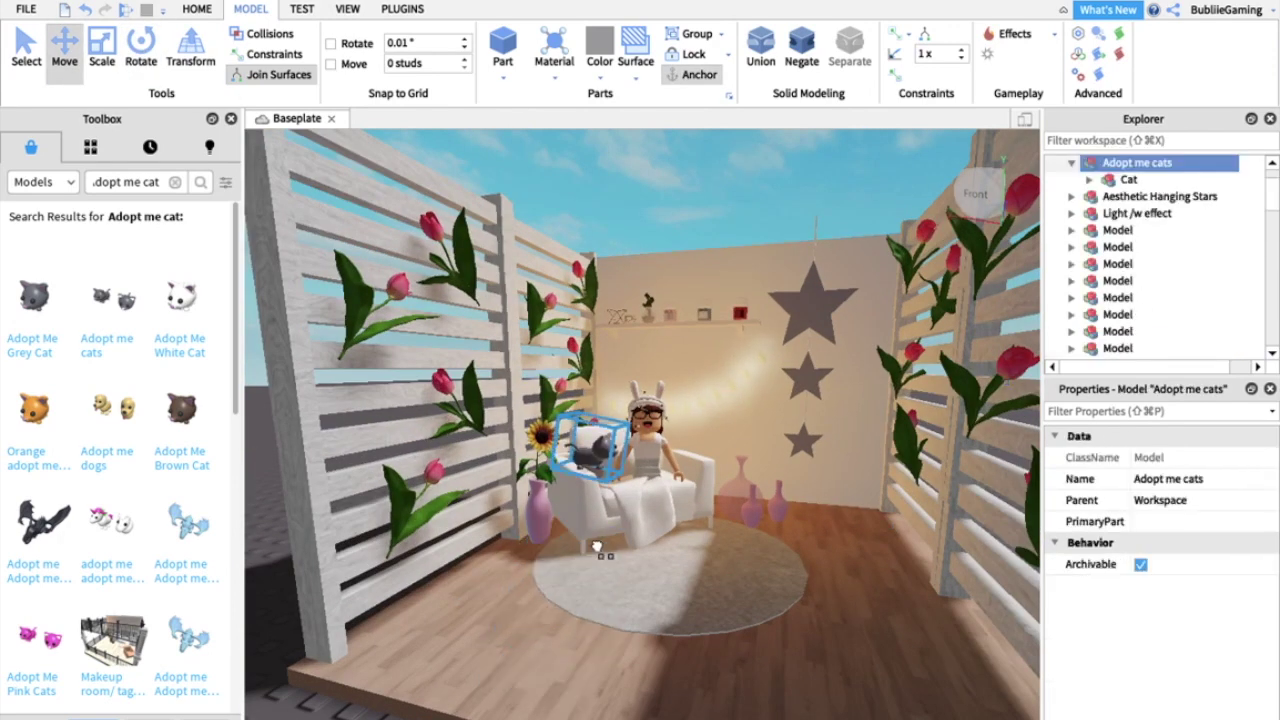
Move the grey cat to the front of the sofa chair's seat beside the character.
key(w)
drag(597, 547, 603, 638)
scroll(603, 638, up, 2)
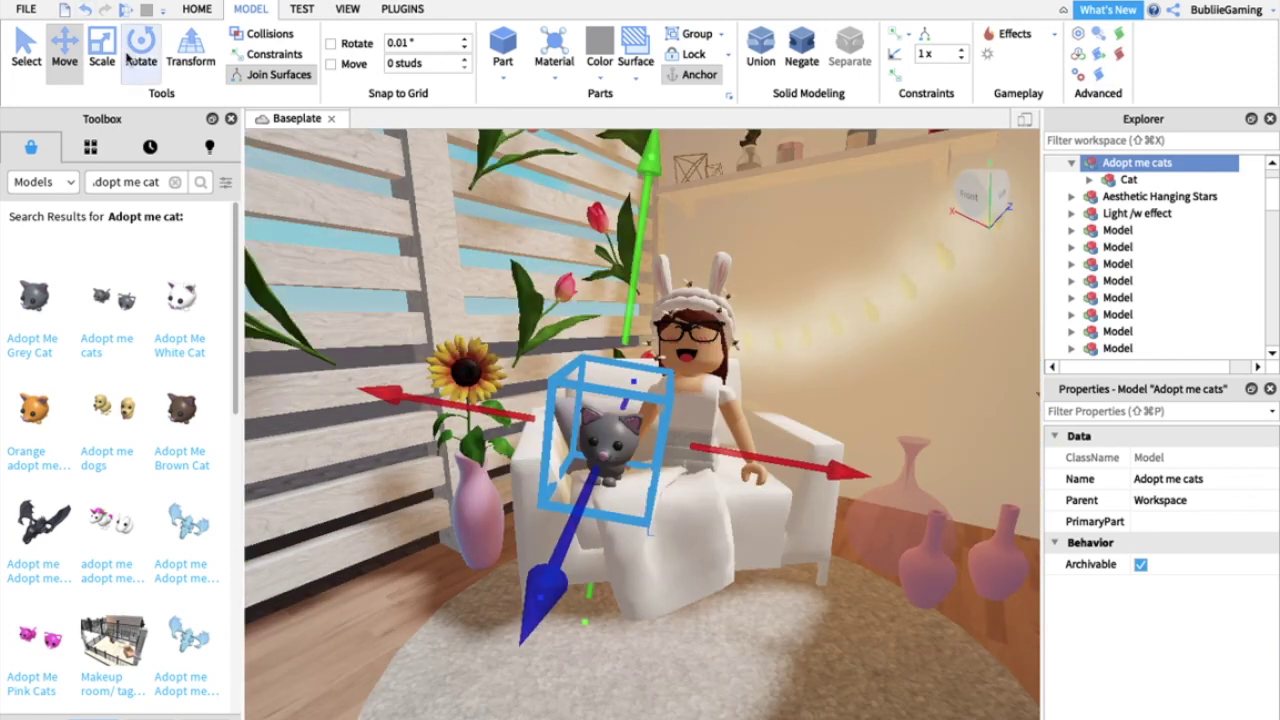
Rotate the grey cat slightly so it sits upright beside the character on the sofa chair.
click(132, 56)
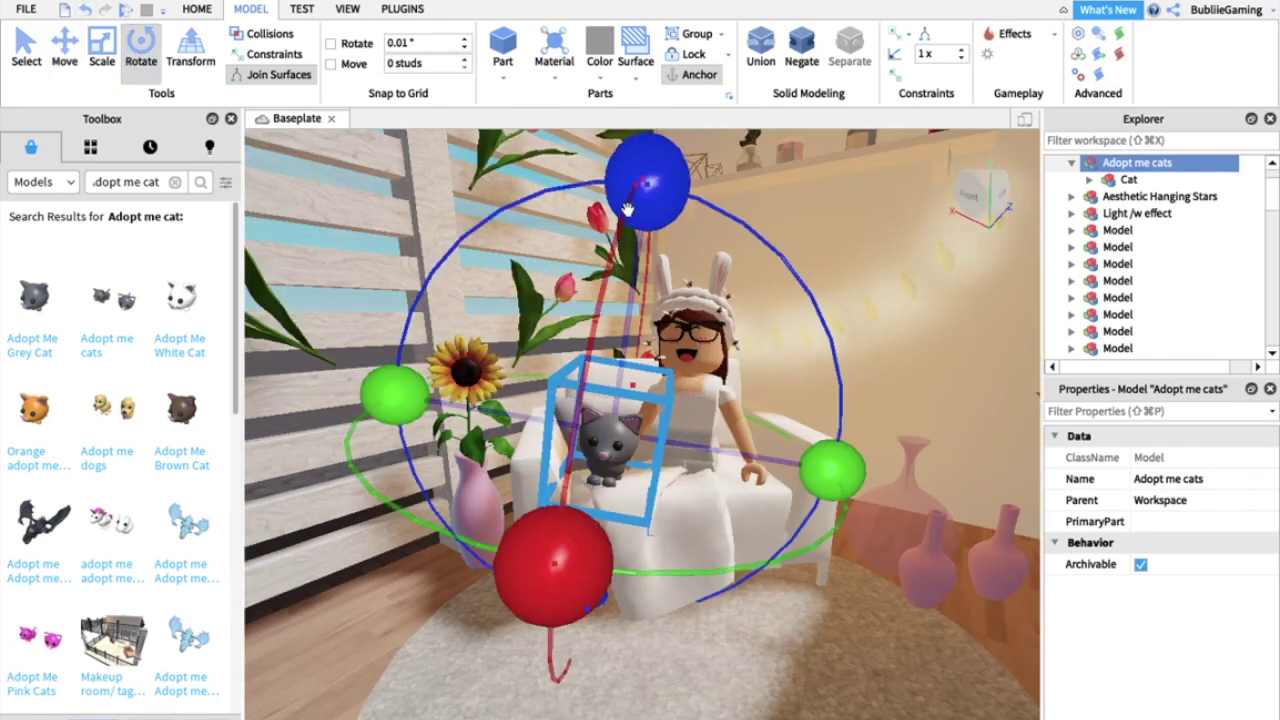
drag(632, 193, 598, 177)
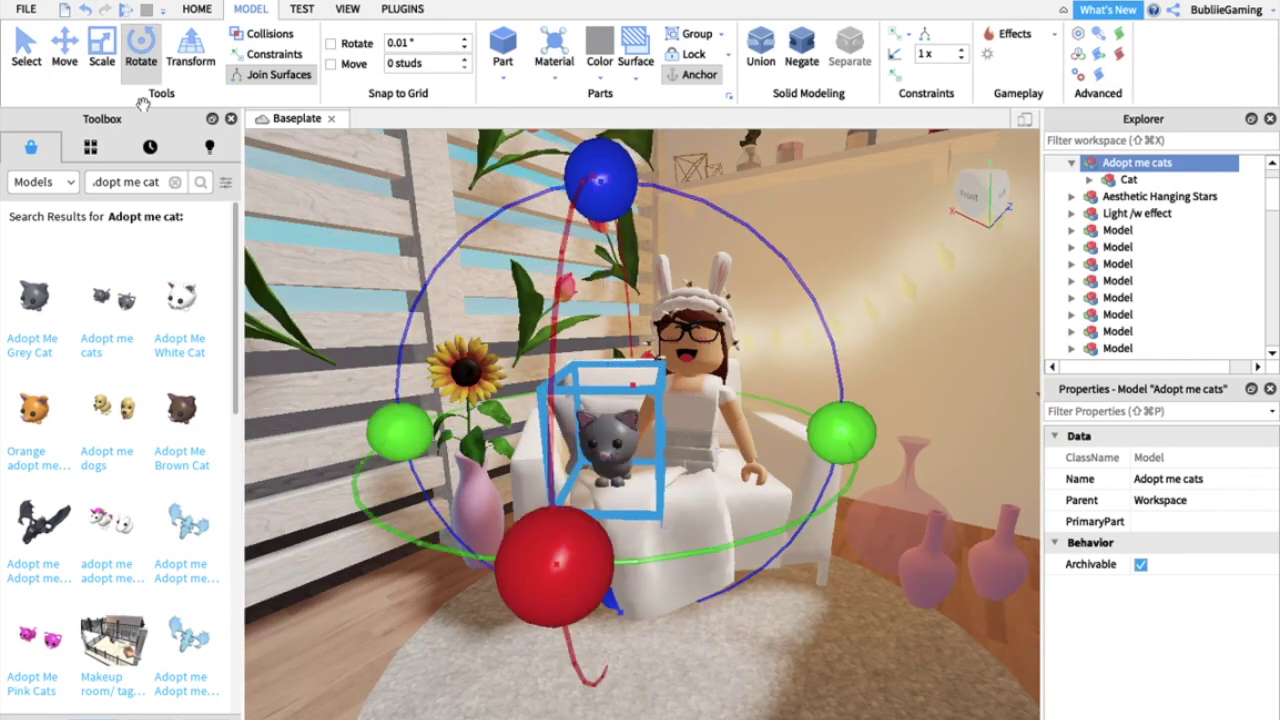
click(52, 48)
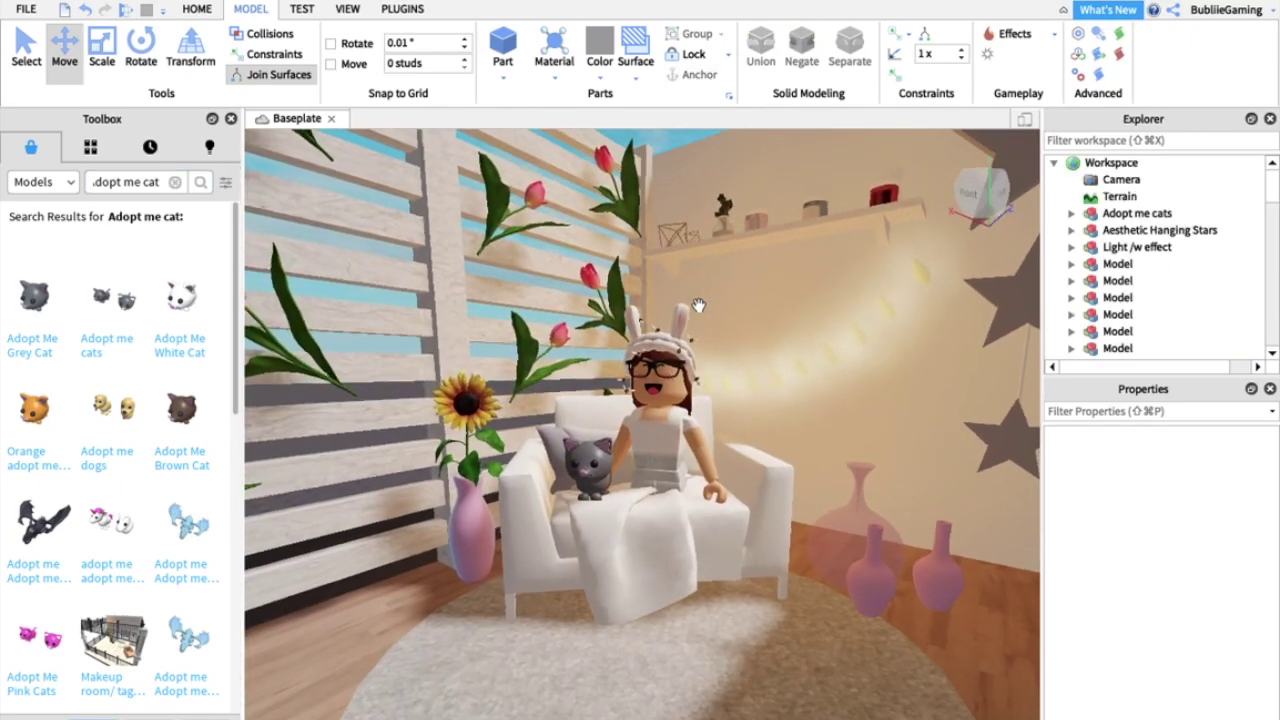
scroll(698, 304, up, 3)
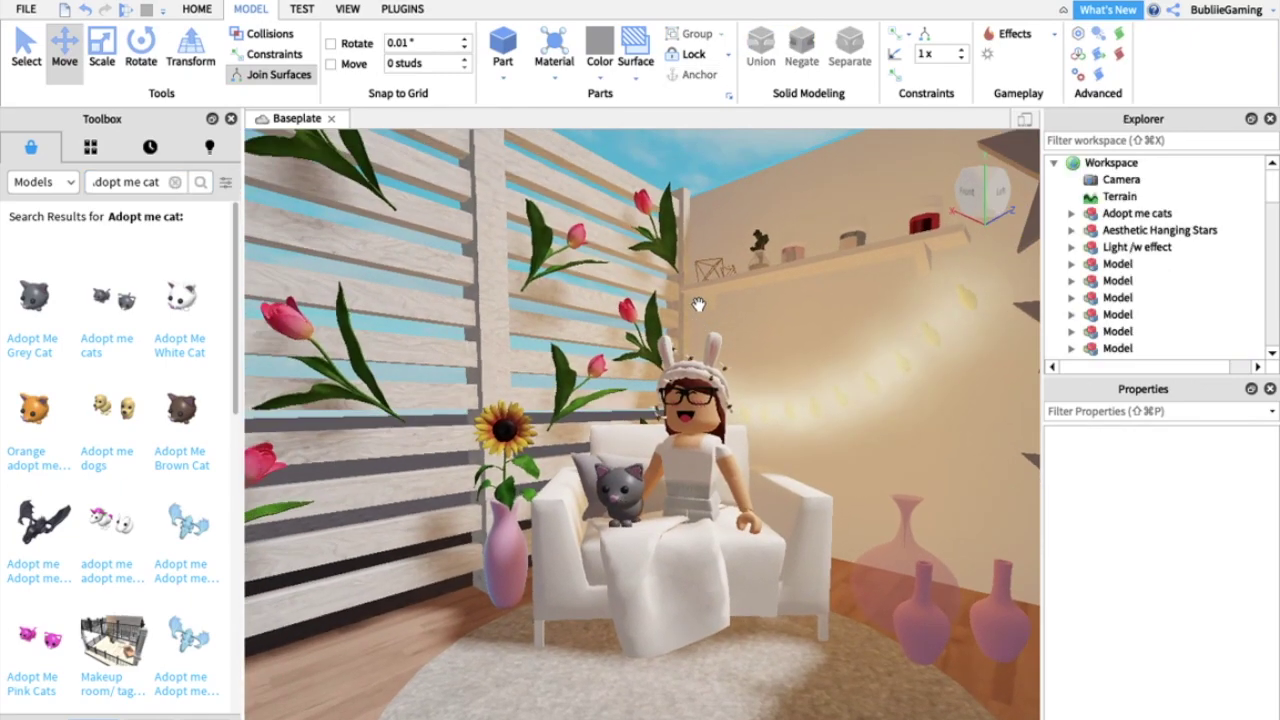
right_drag(678, 440, 783, 487)
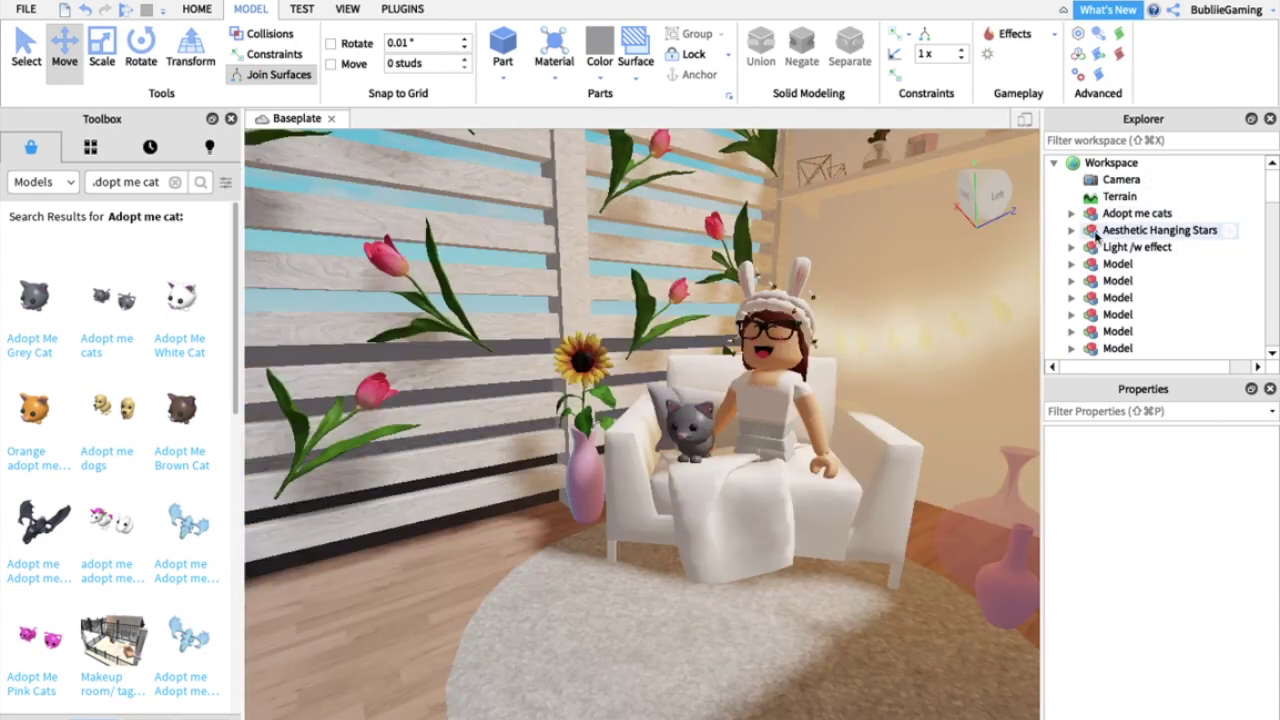
Find the Baseplate among the workspace objects and delete it from the scene.
scroll(1100, 200, down, 10)
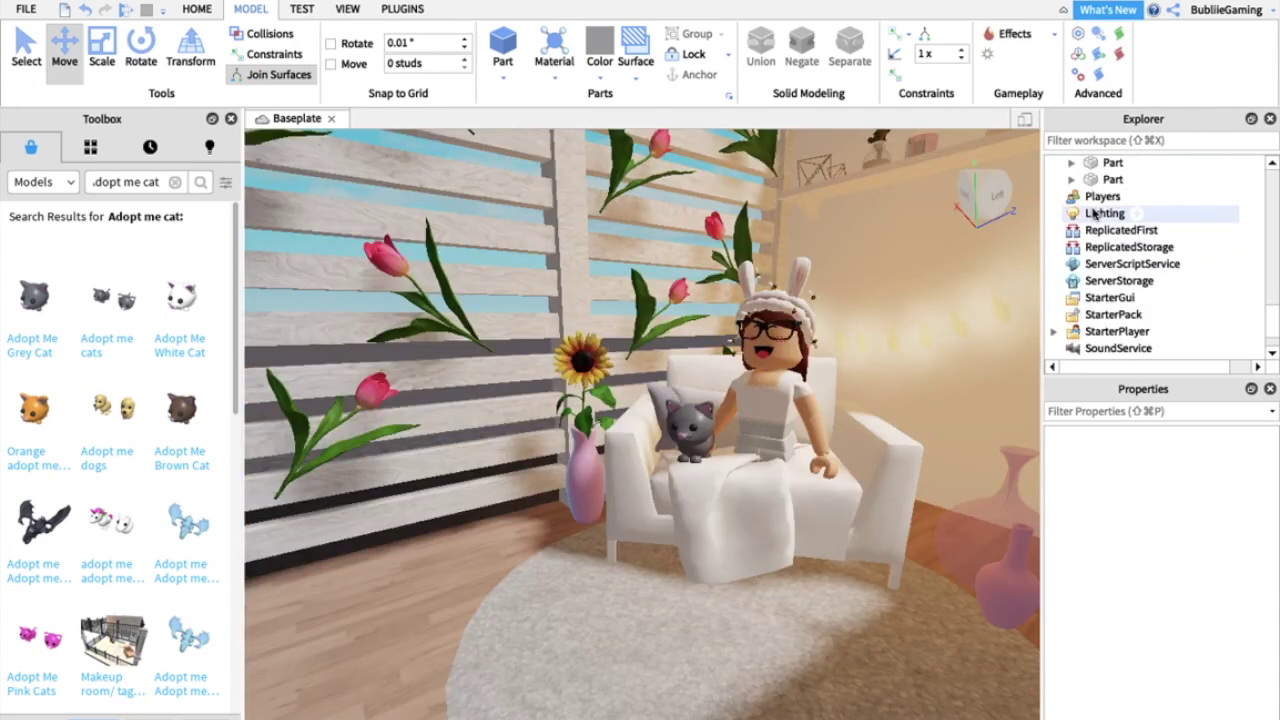
scroll(1095, 213, up, 3)
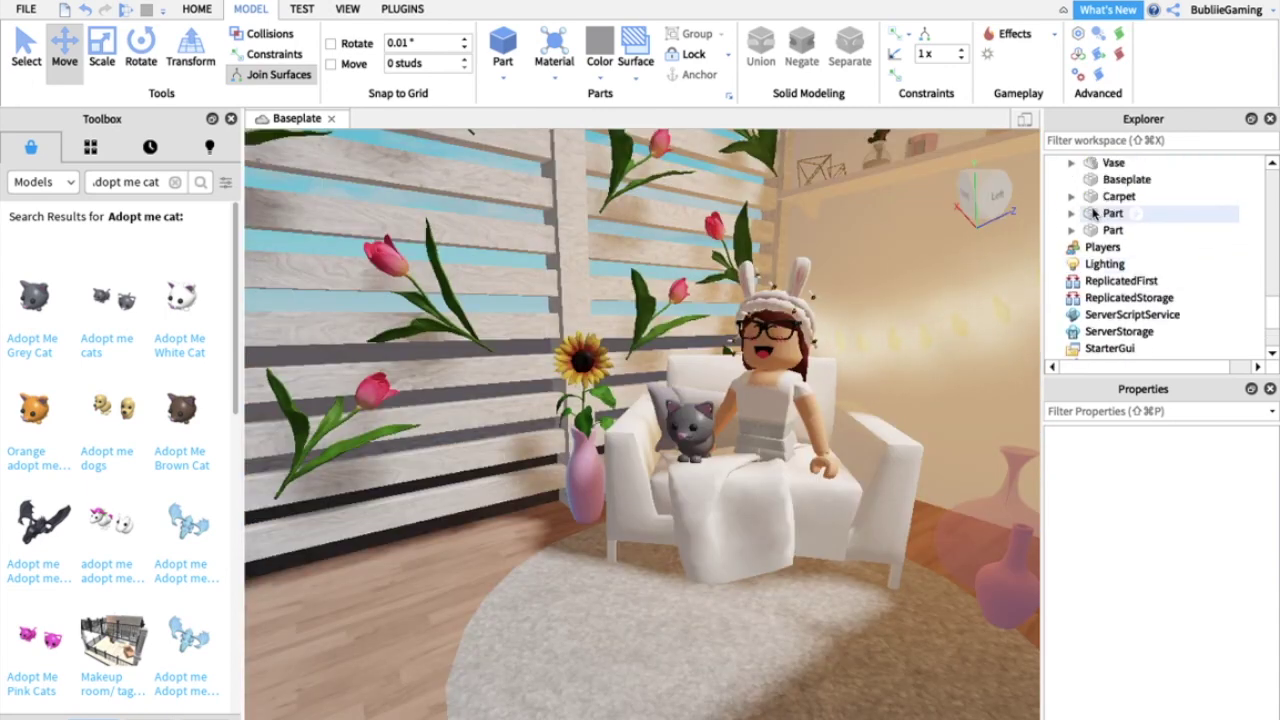
scroll(1080, 312, up, 6)
click(1096, 283)
right_drag(672, 513, 674, 512)
key(Delete)
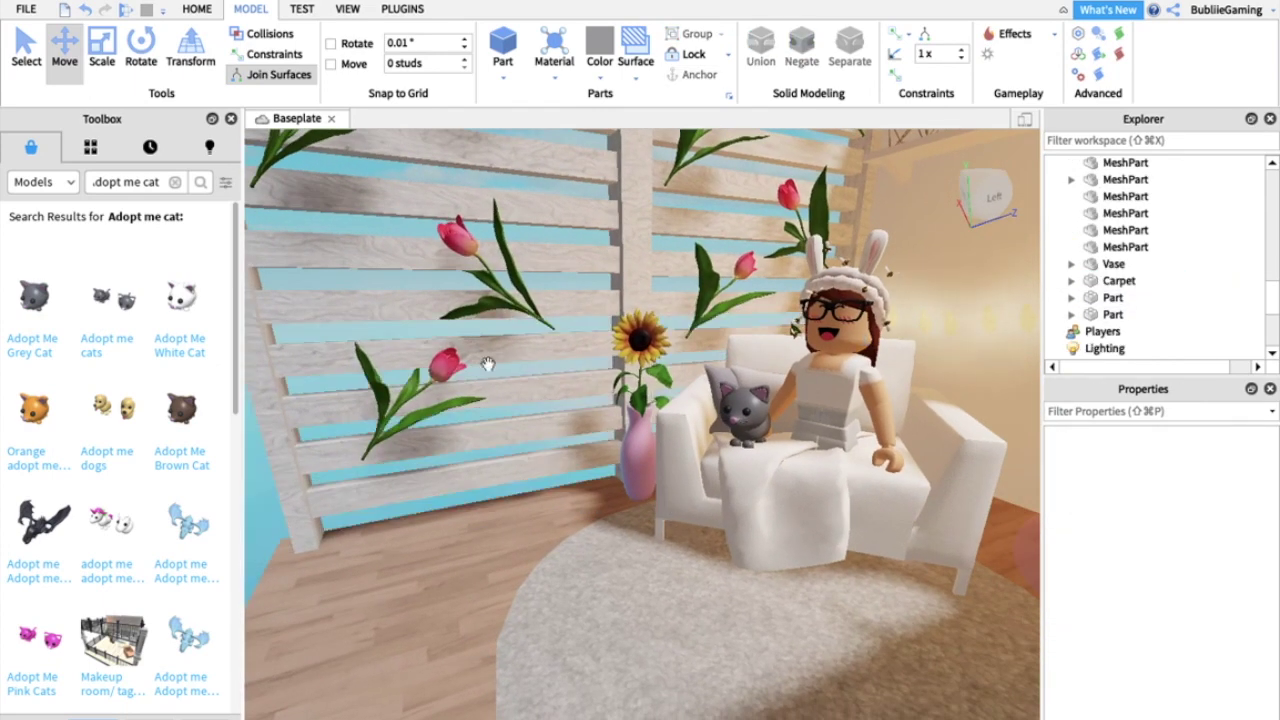
right_drag(645, 370, 645, 370)
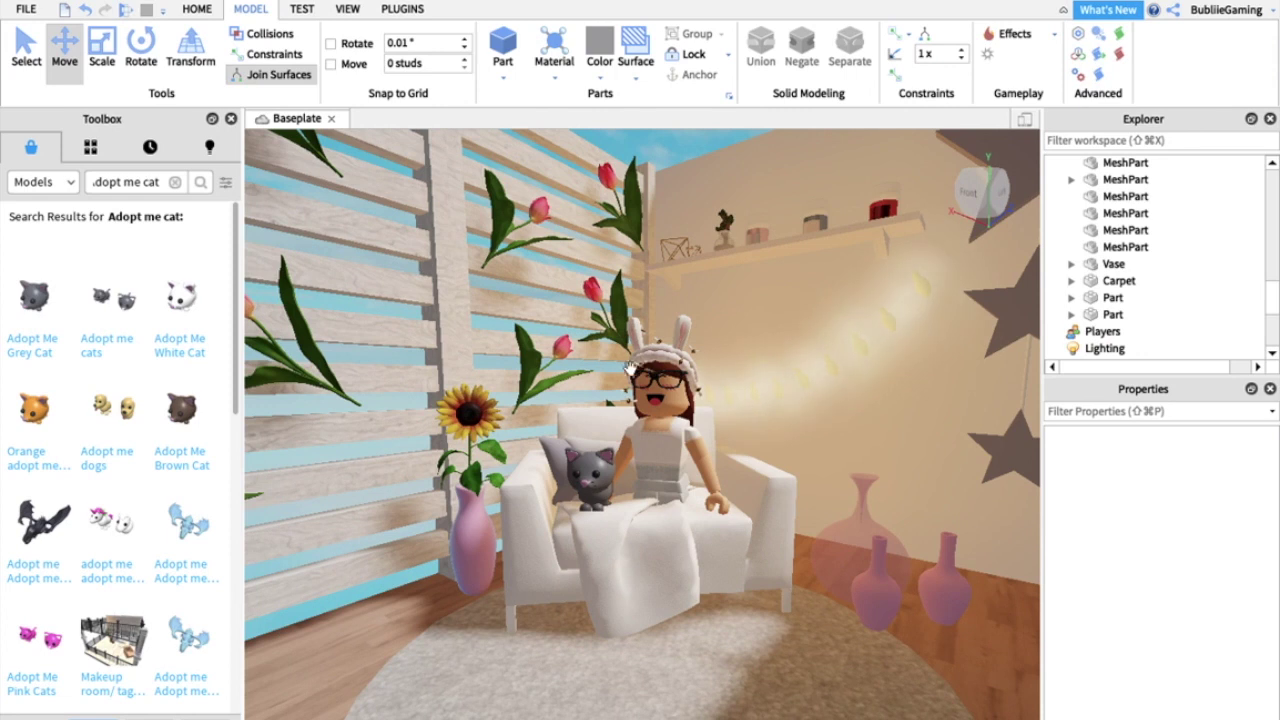
Search the models for "sky", insert Island Sky! into the scene and undo the last sky change.
click(174, 183)
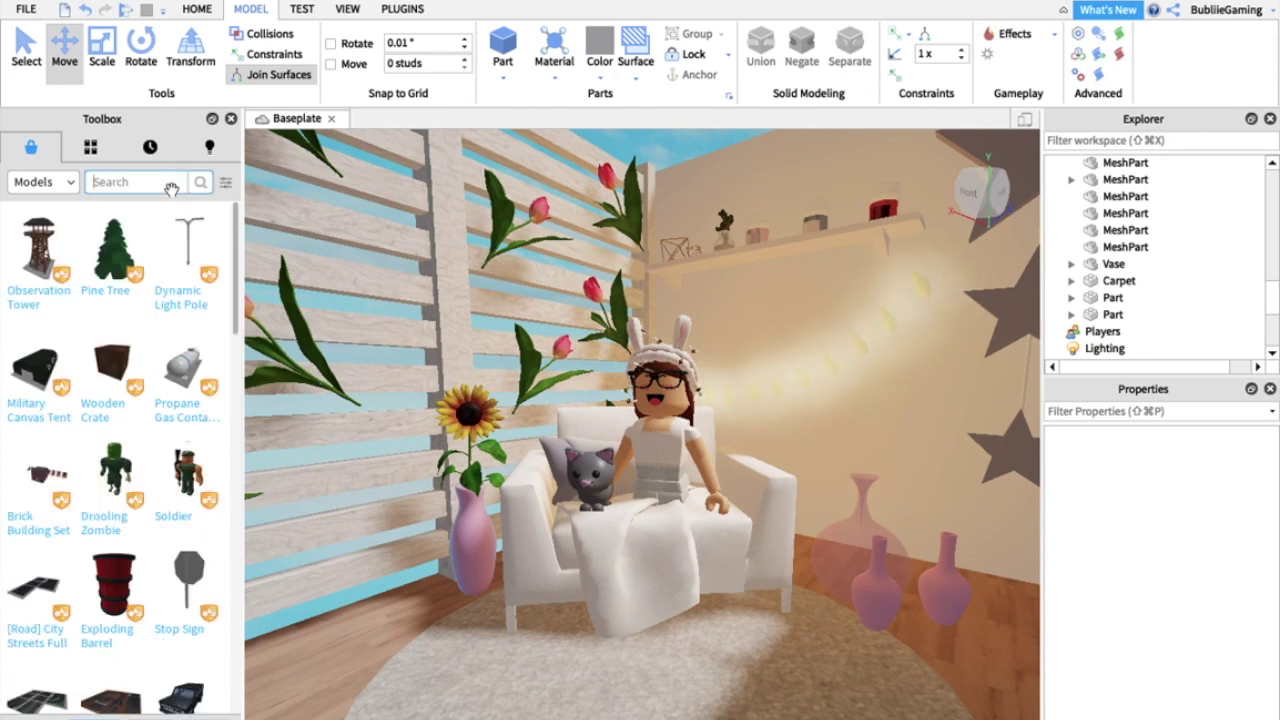
text(sk)
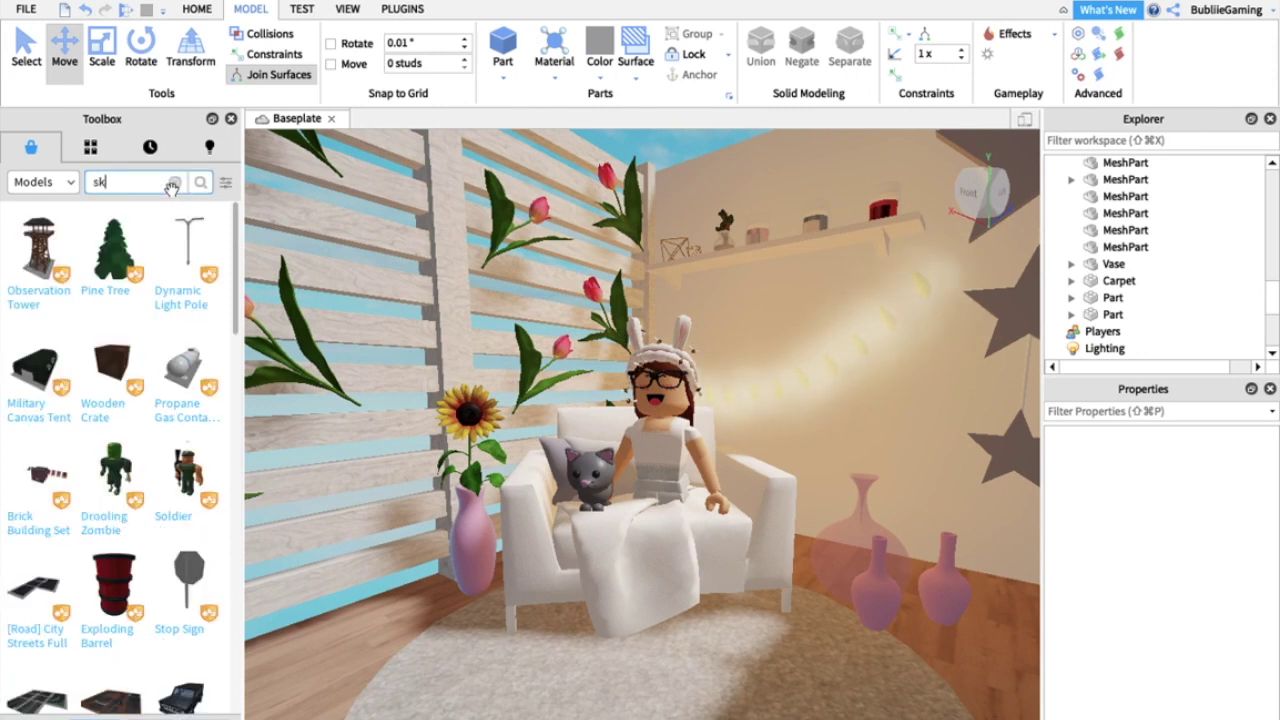
text(y)
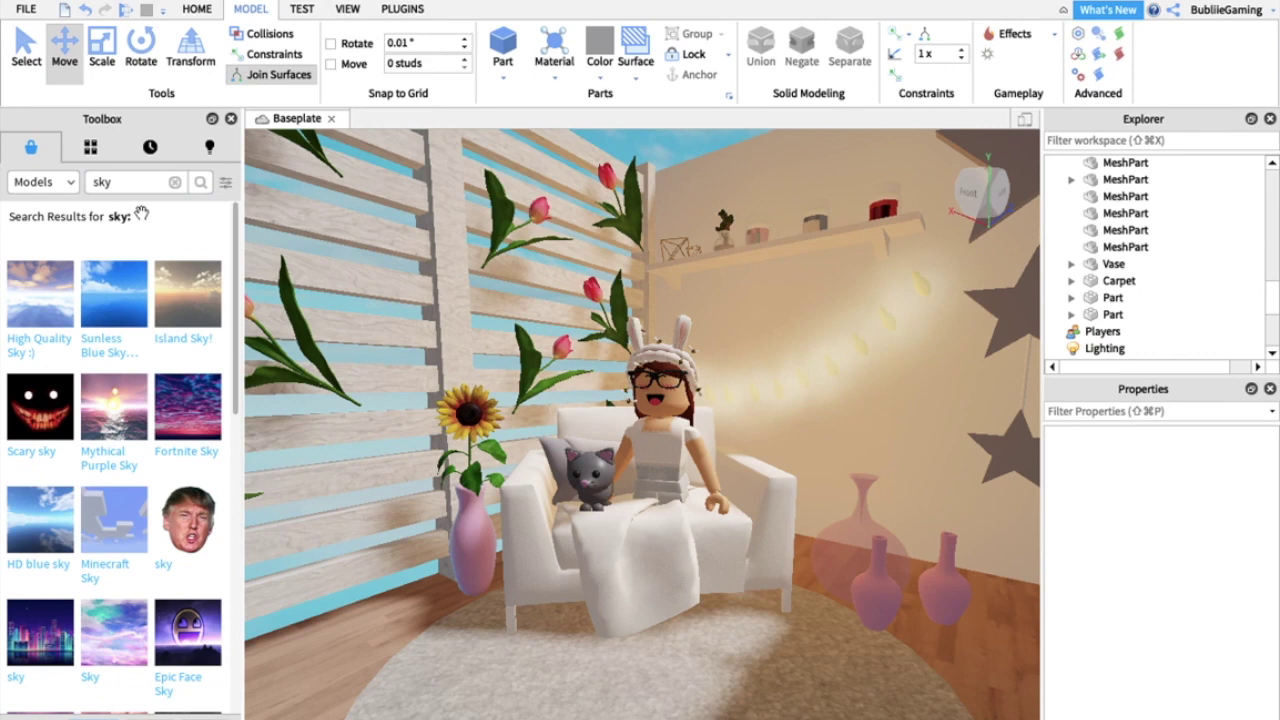
click(184, 330)
right_drag(510, 382, 510, 382)
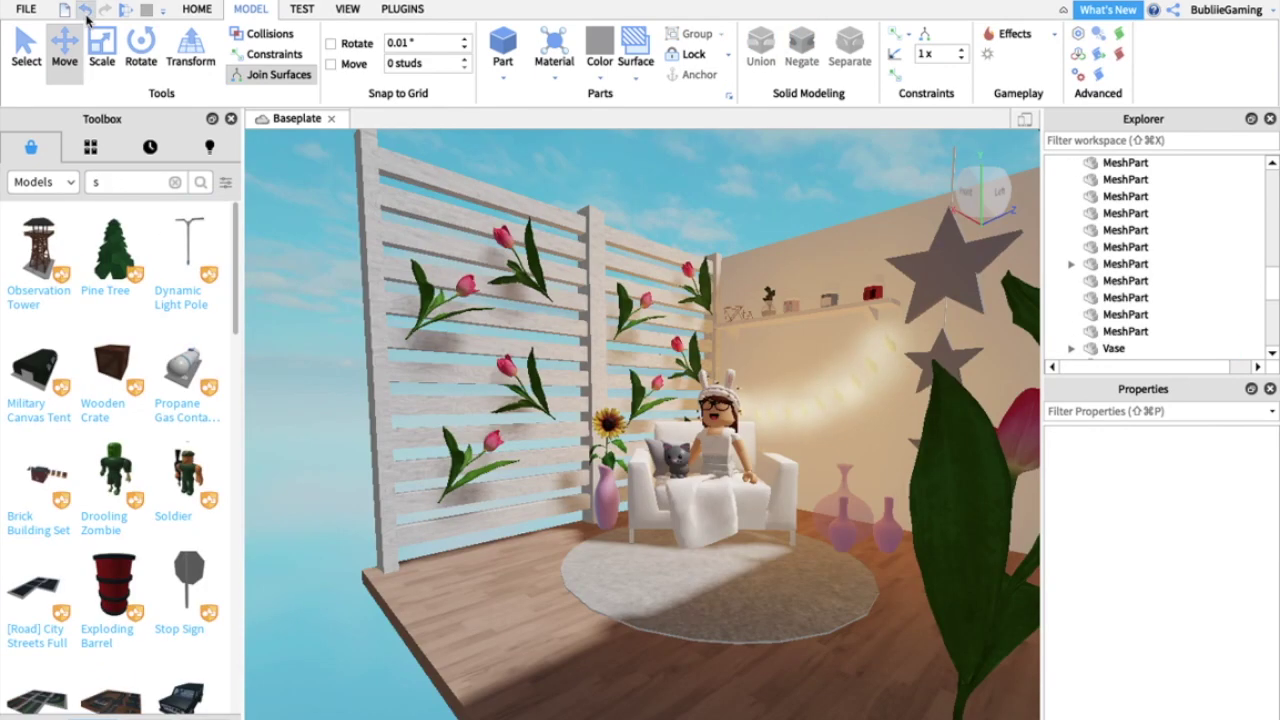
click(86, 15)
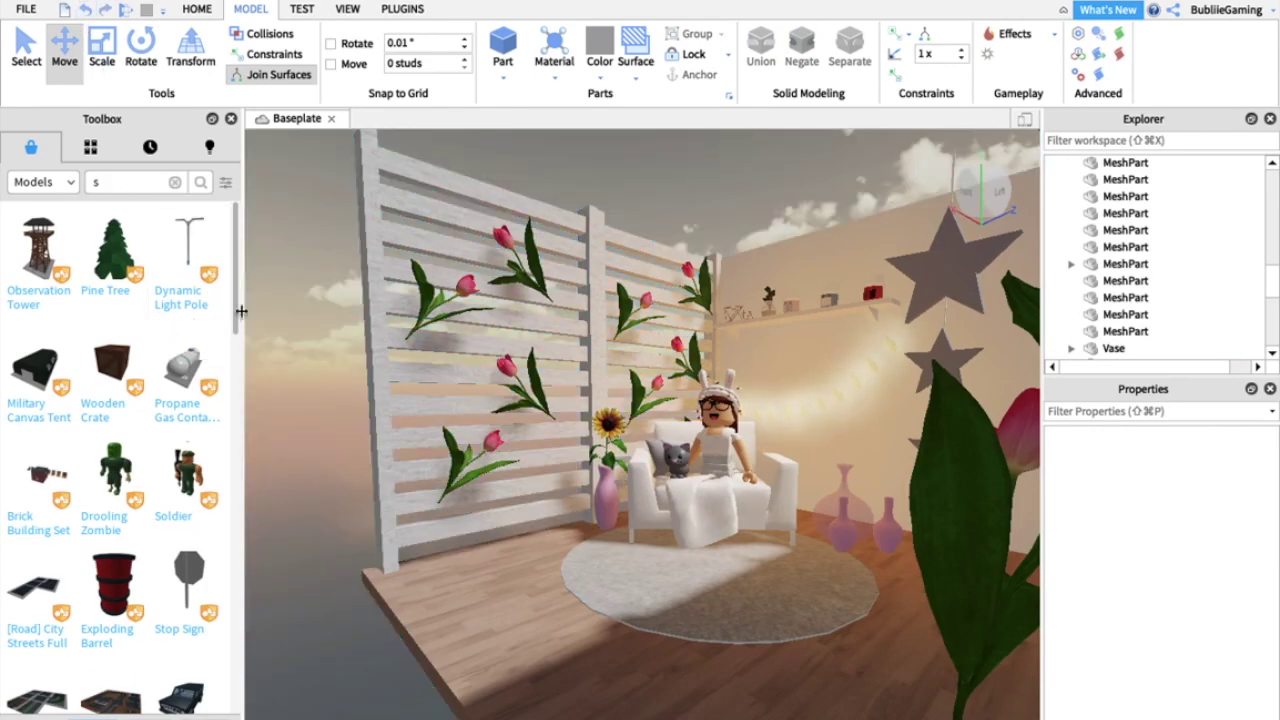
Search the models for "warm lighting" and insert the Warm Light model into the lounge.
key(w)
right_drag(268, 321, 270, 309)
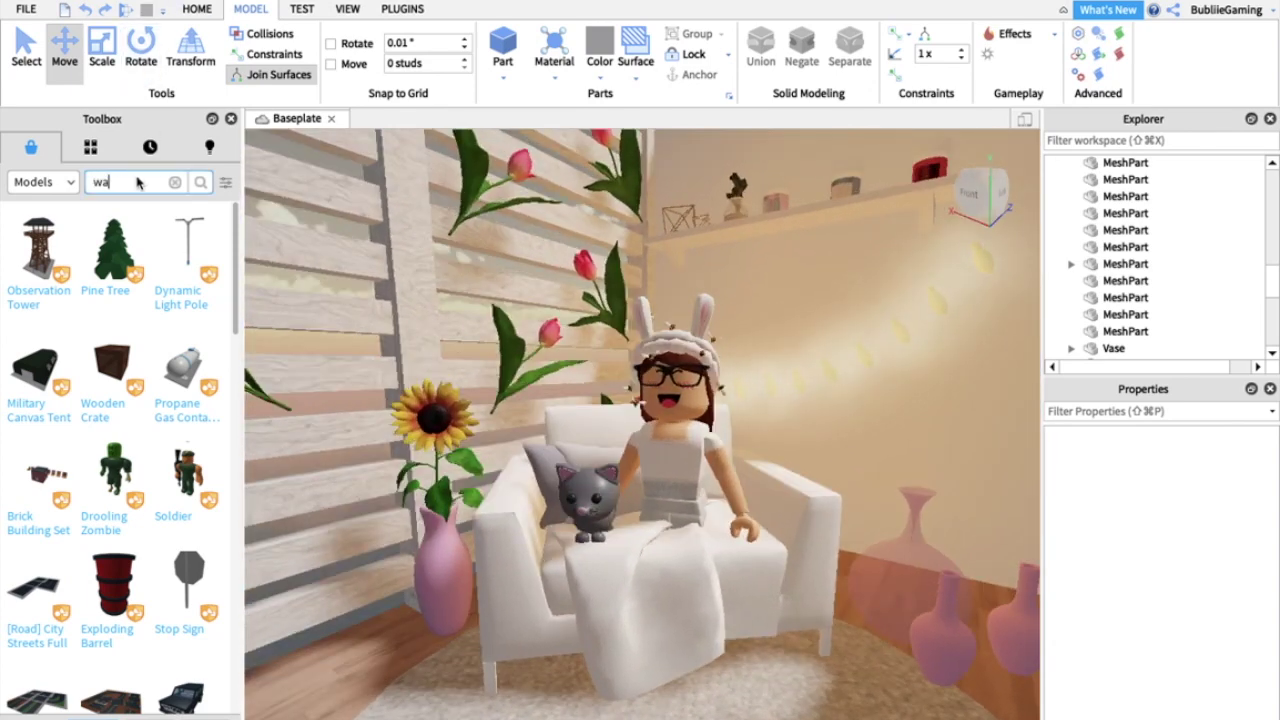
key(Return)
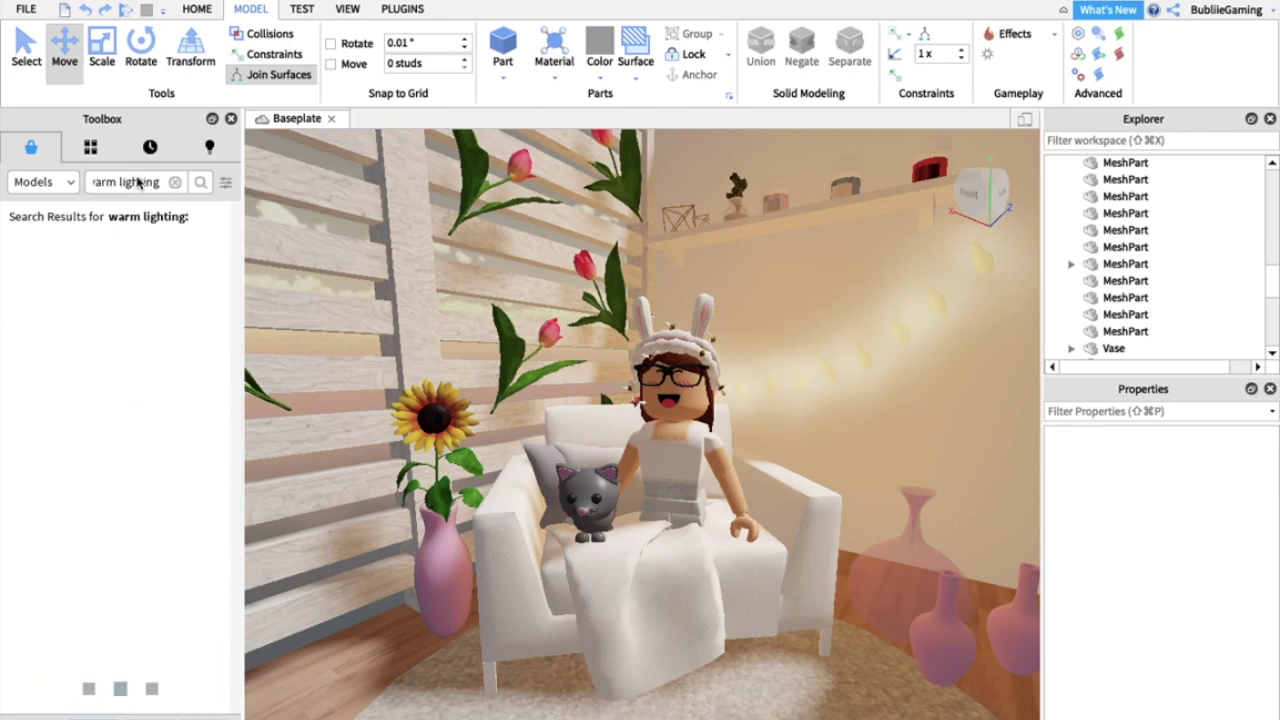
click(39, 298)
scroll(642, 286, down, 8)
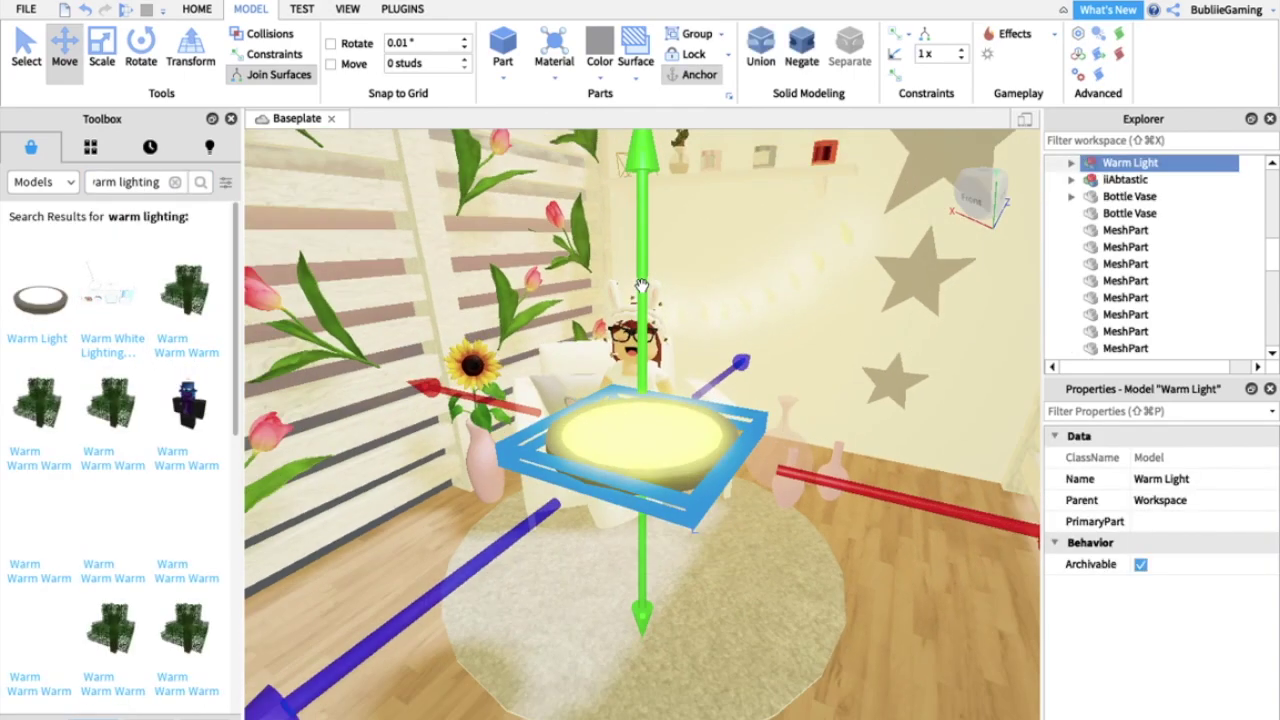
Lower the Warm Light from in front of the sofa chair to well beneath the wooden floor.
drag(642, 332, 633, 663)
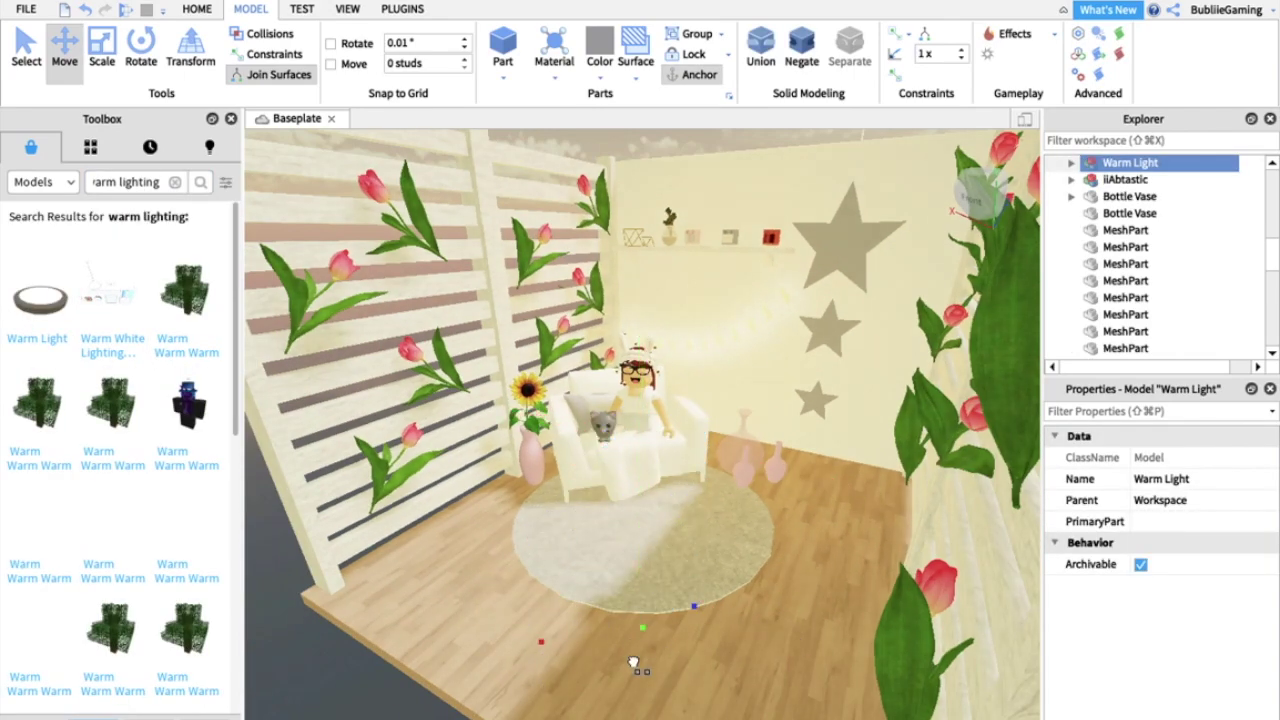
scroll(632, 686, up, 5)
right_drag(632, 686, 629, 489)
scroll(629, 489, down, 8)
scroll(654, 599, down, 5)
drag(632, 490, 641, 545)
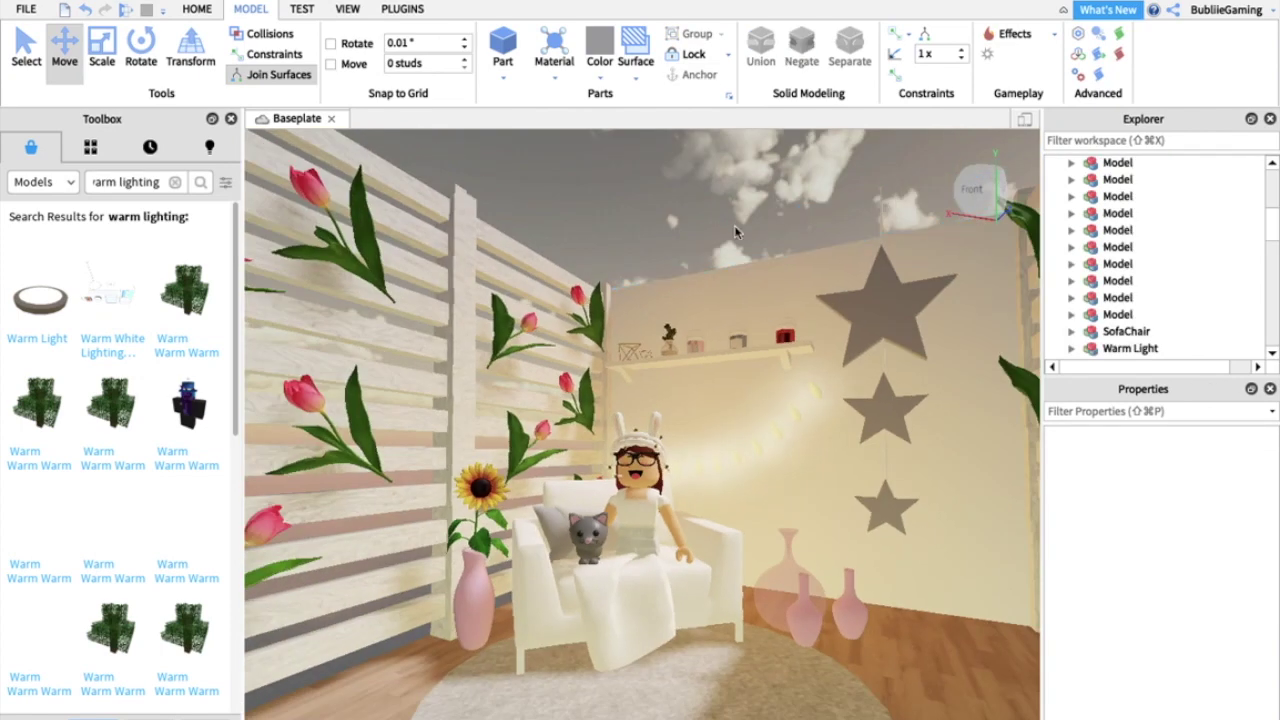
Hide the Toolbox to widen the viewport and reframe the lounge.
click(346, 10)
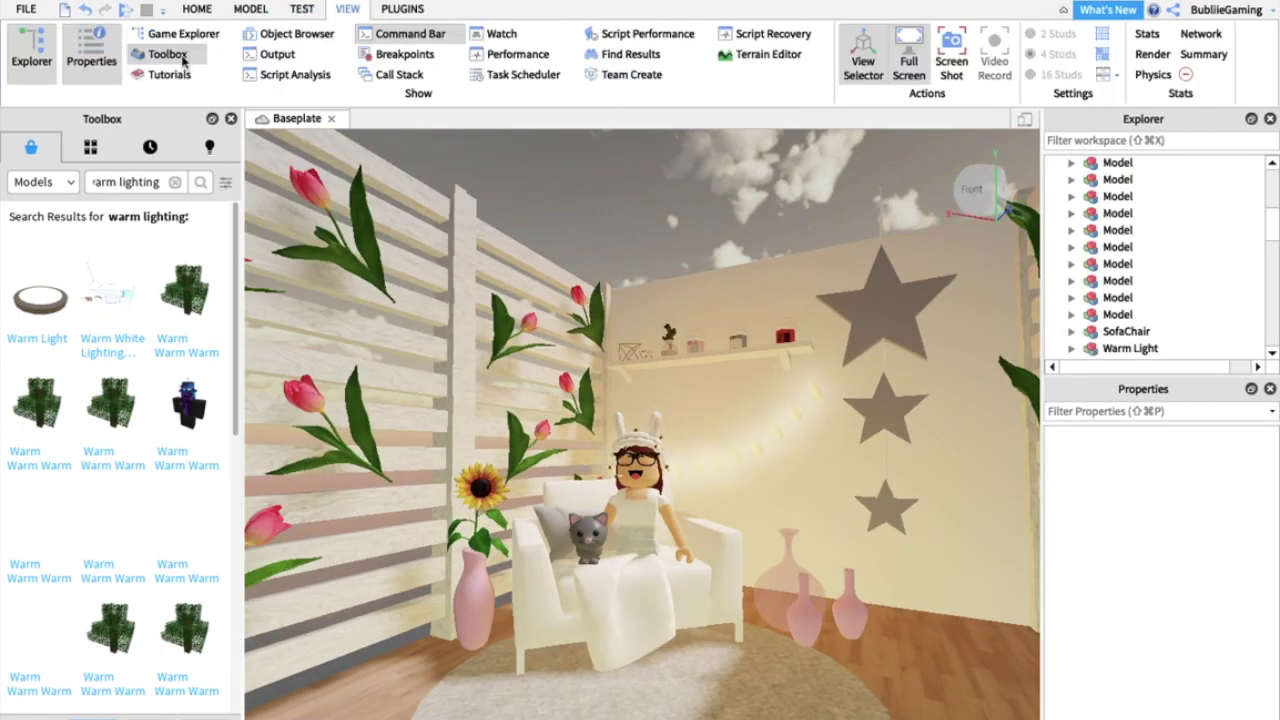
click(182, 58)
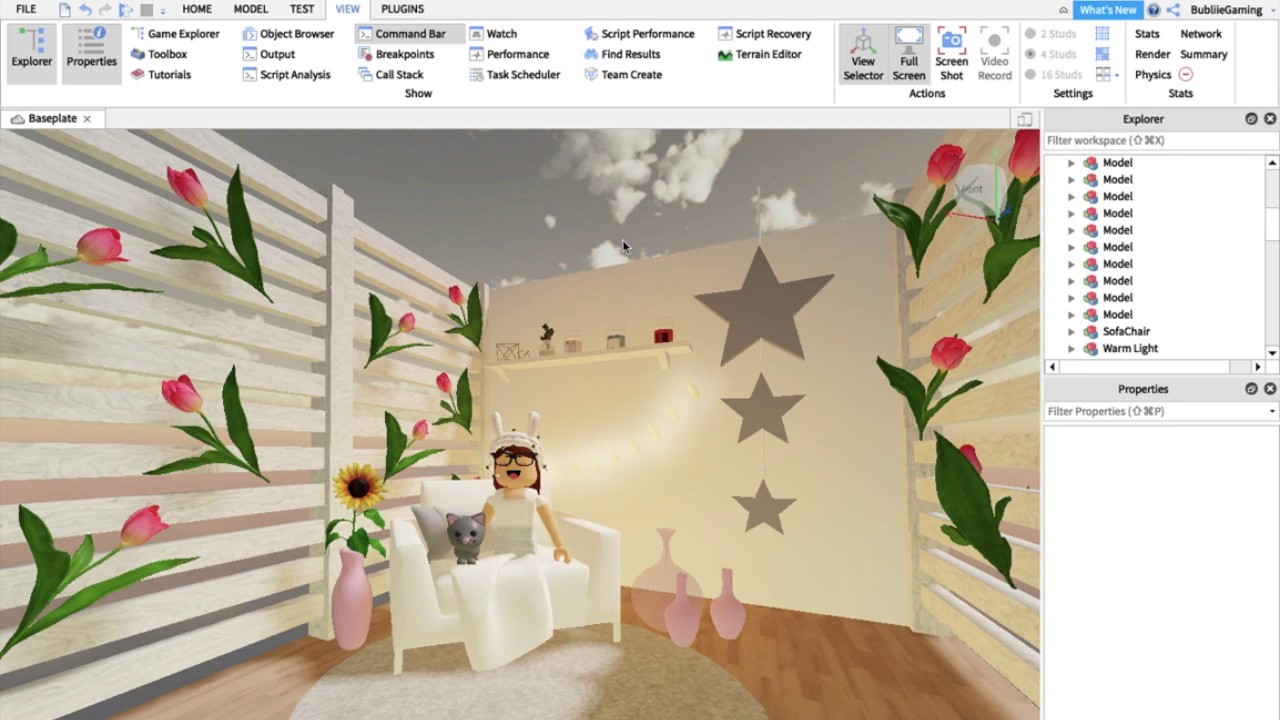
right_drag(615, 219, 611, 221)
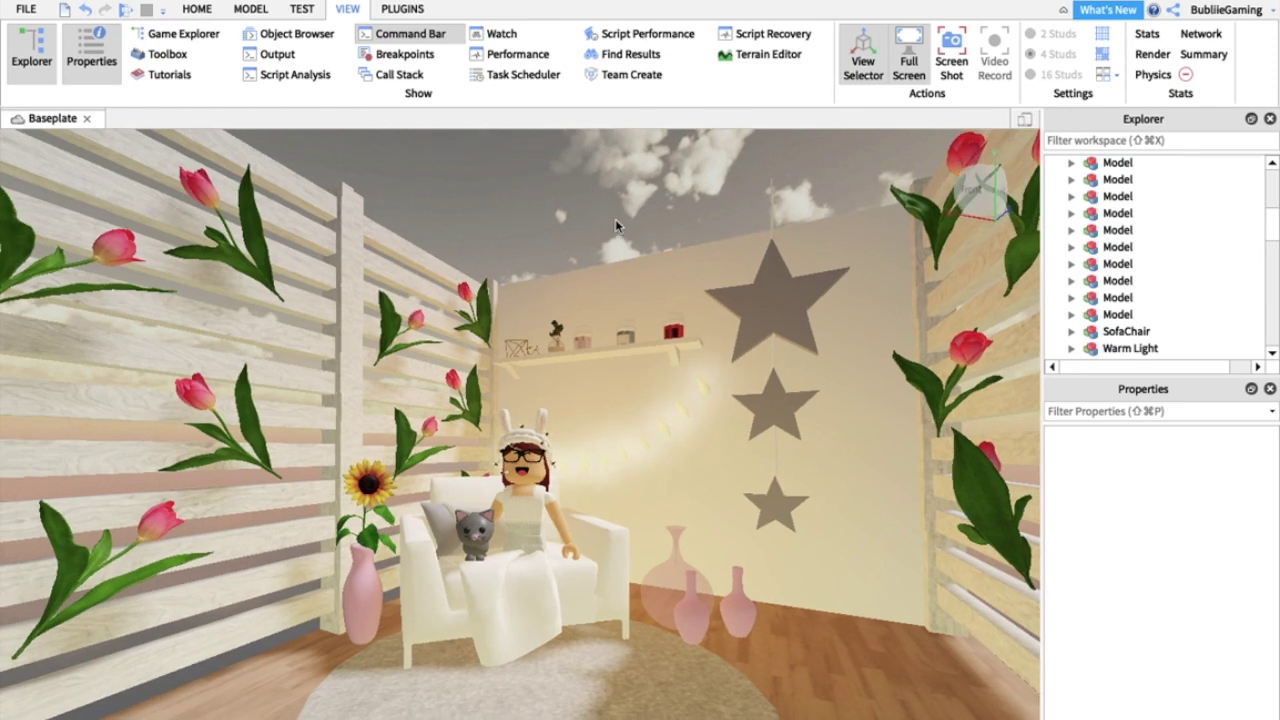
Start Moon Animator and create a new animation of type Animation named "Kitten Animation".
click(400, 10)
click(236, 65)
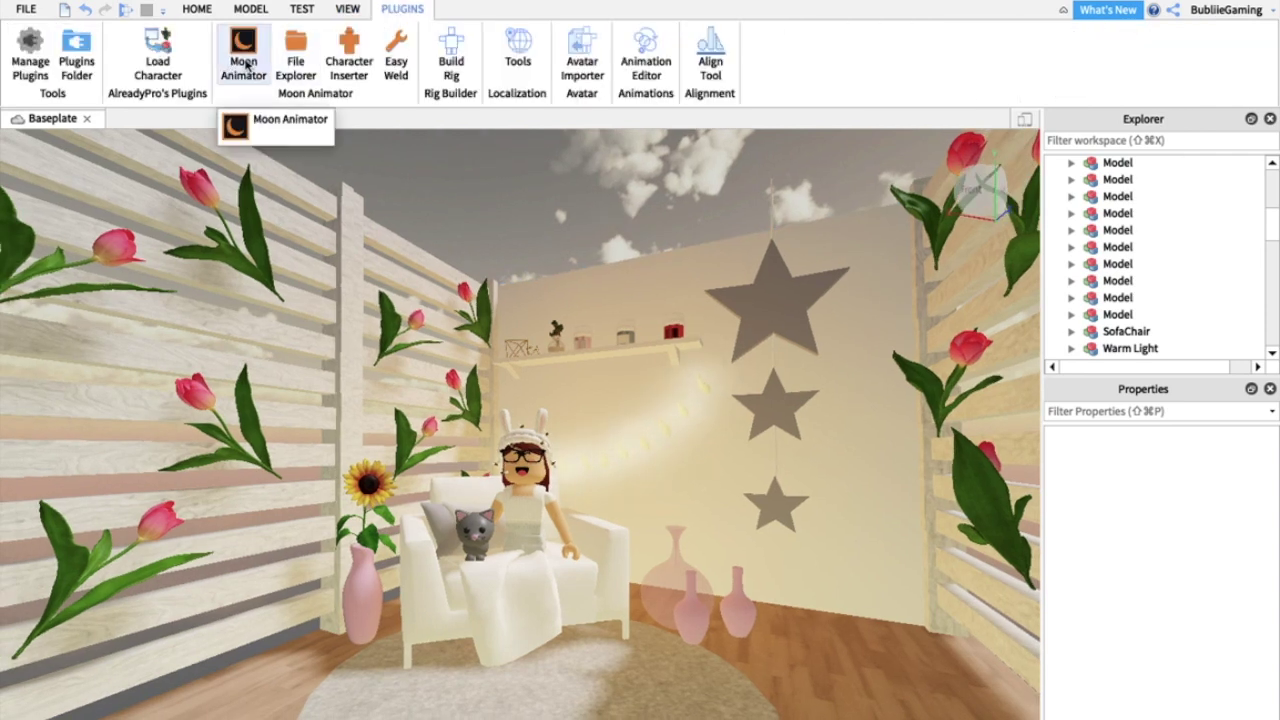
click(231, 345)
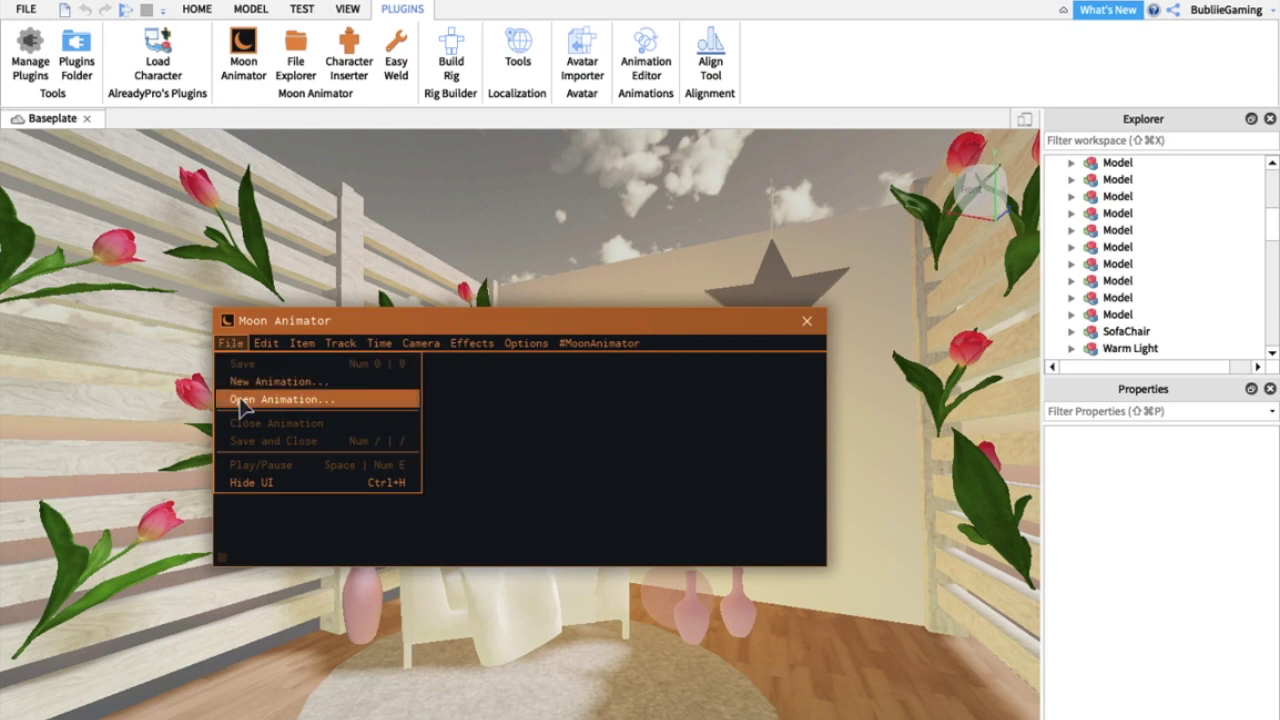
click(240, 382)
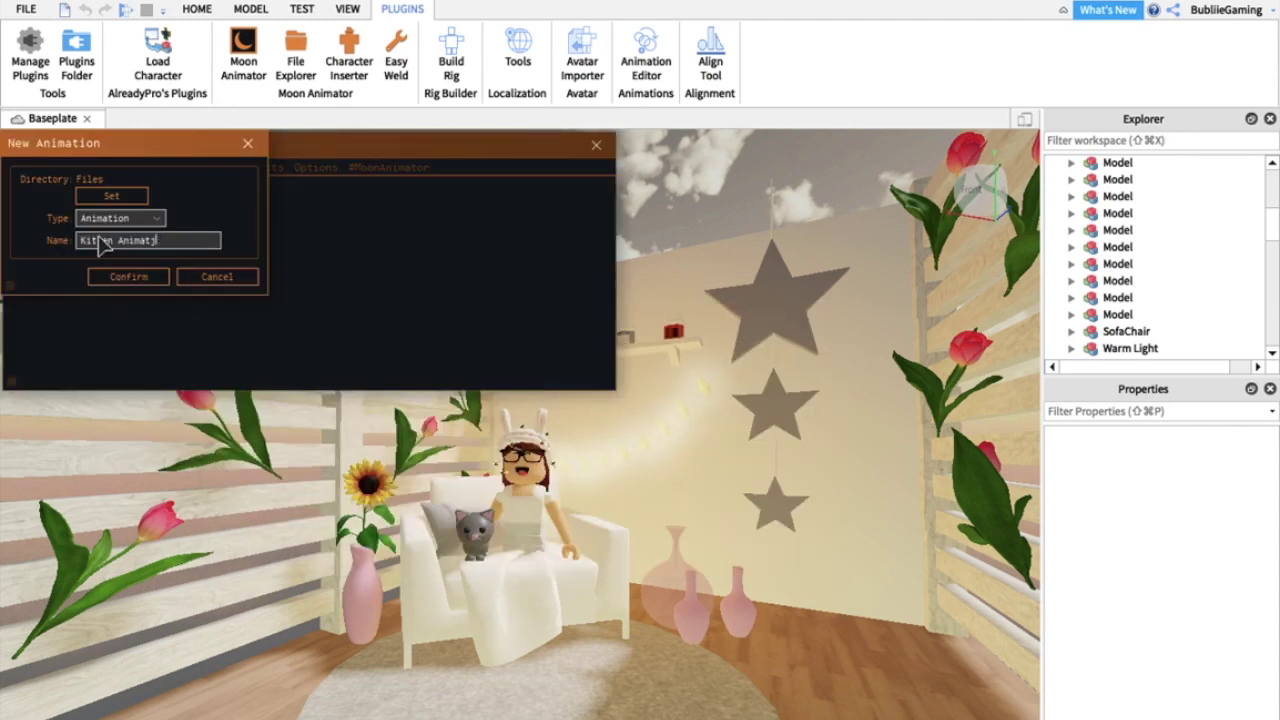
click(135, 281)
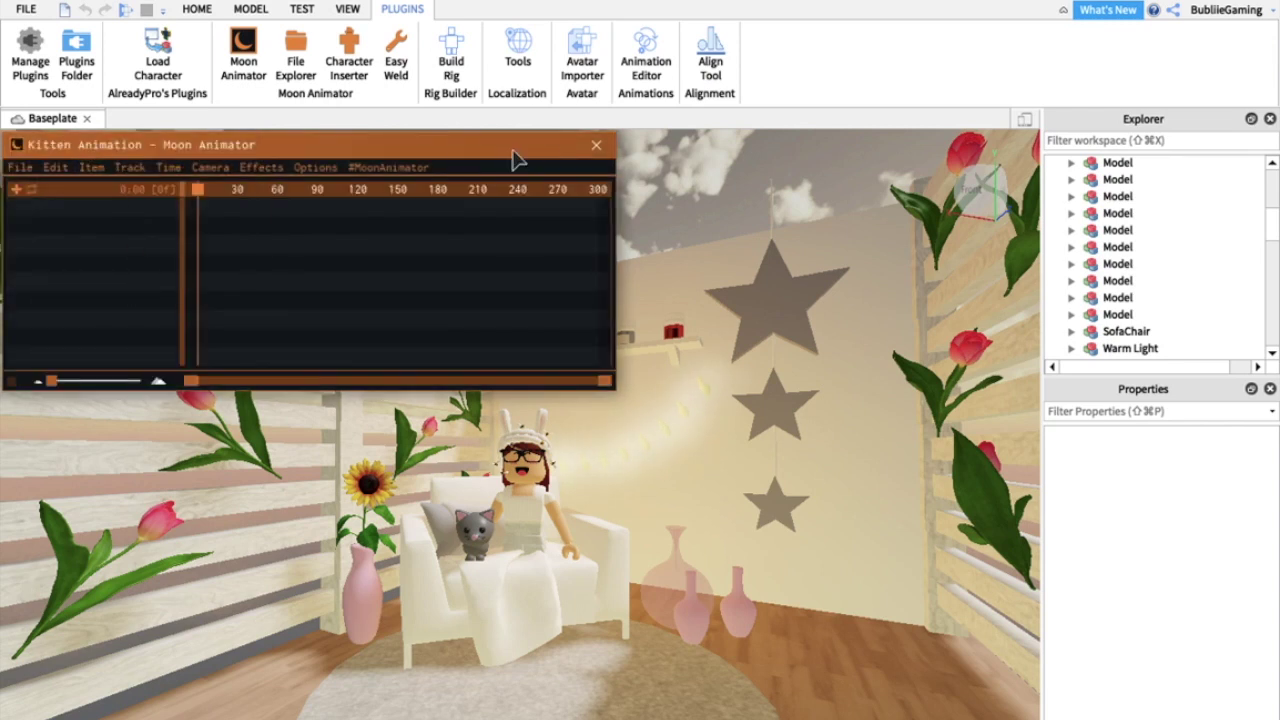
Shrink the Moon Animator window and place it above the seated character so the sofa chair stays visible.
drag(465, 155, 505, 187)
drag(40, 178, 225, 222)
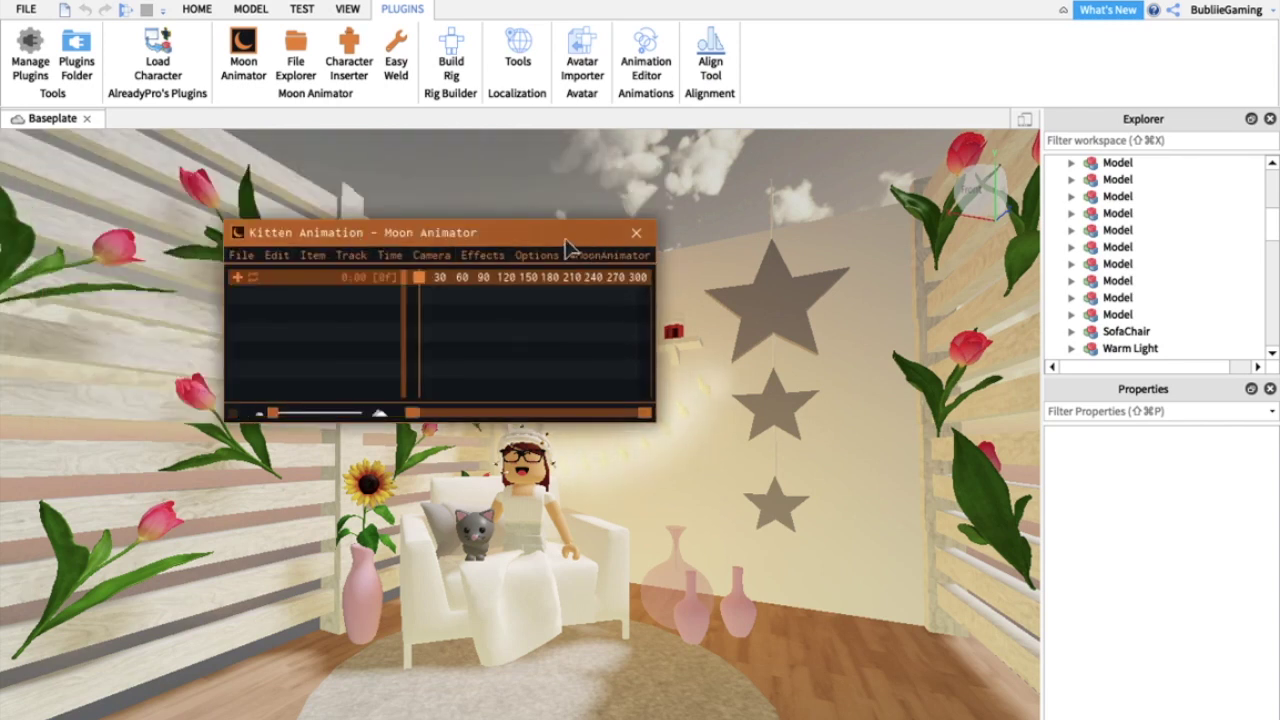
drag(228, 222, 204, 220)
drag(204, 220, 193, 223)
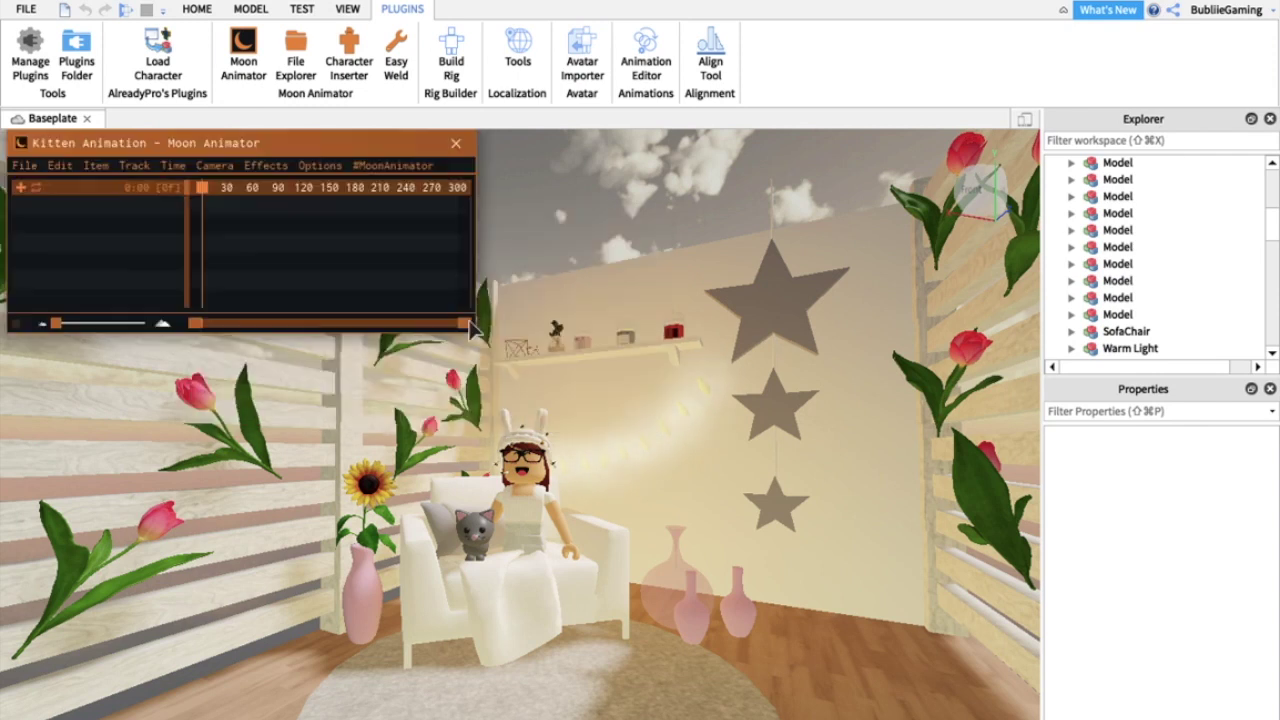
drag(465, 323, 178, 323)
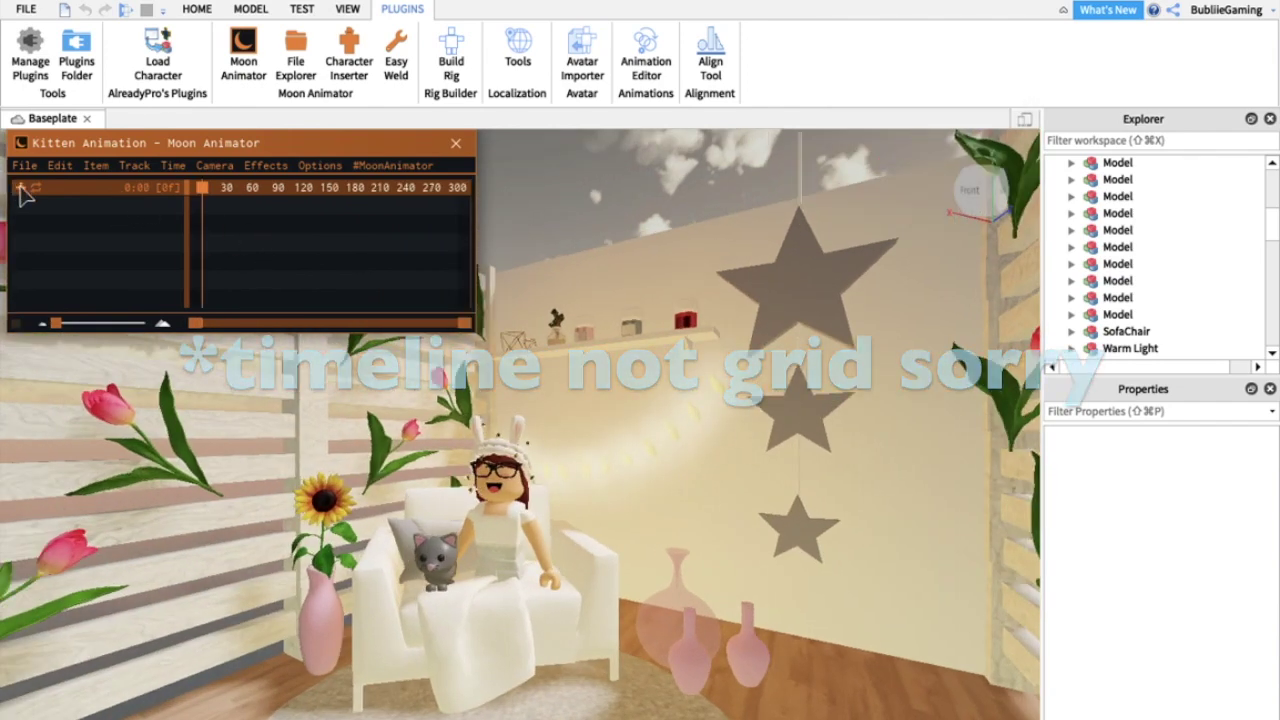
Add the seated character's model to the animation as an item with its Rig property.
click(20, 188)
scroll(1174, 260, down, 1)
scroll(1174, 263, up, 4)
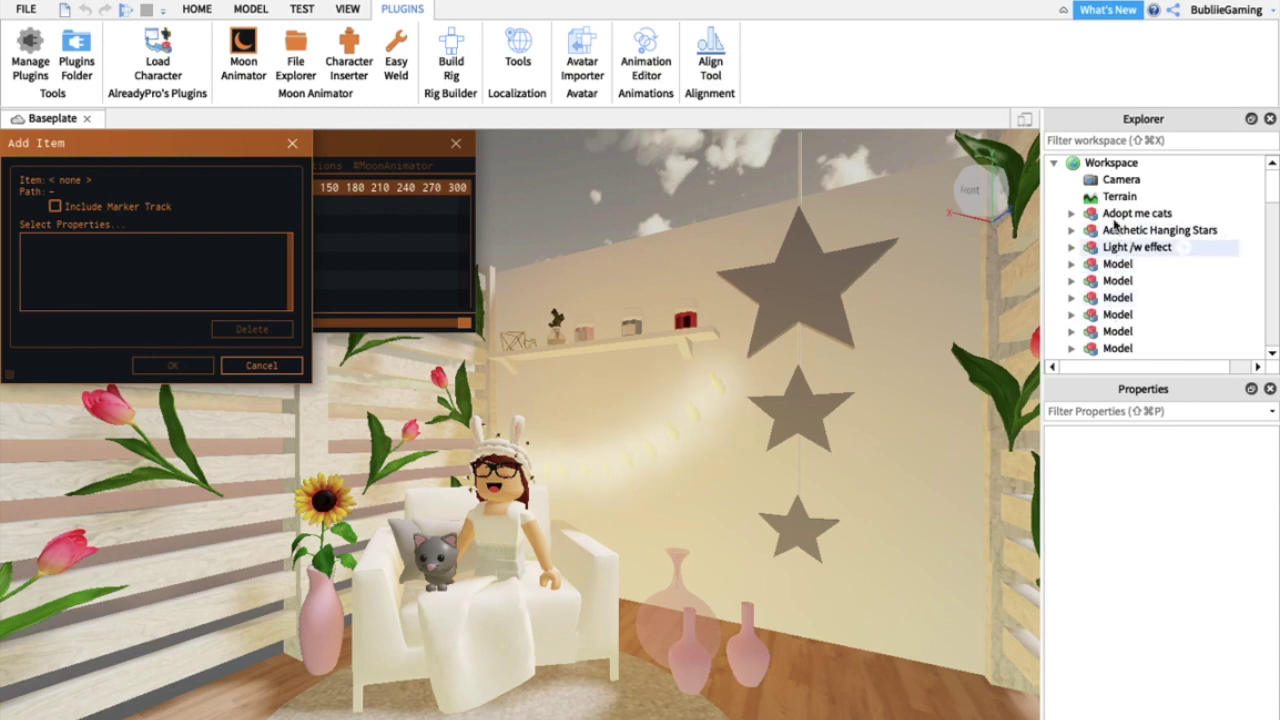
scroll(1108, 210, down, 5)
click(1158, 196)
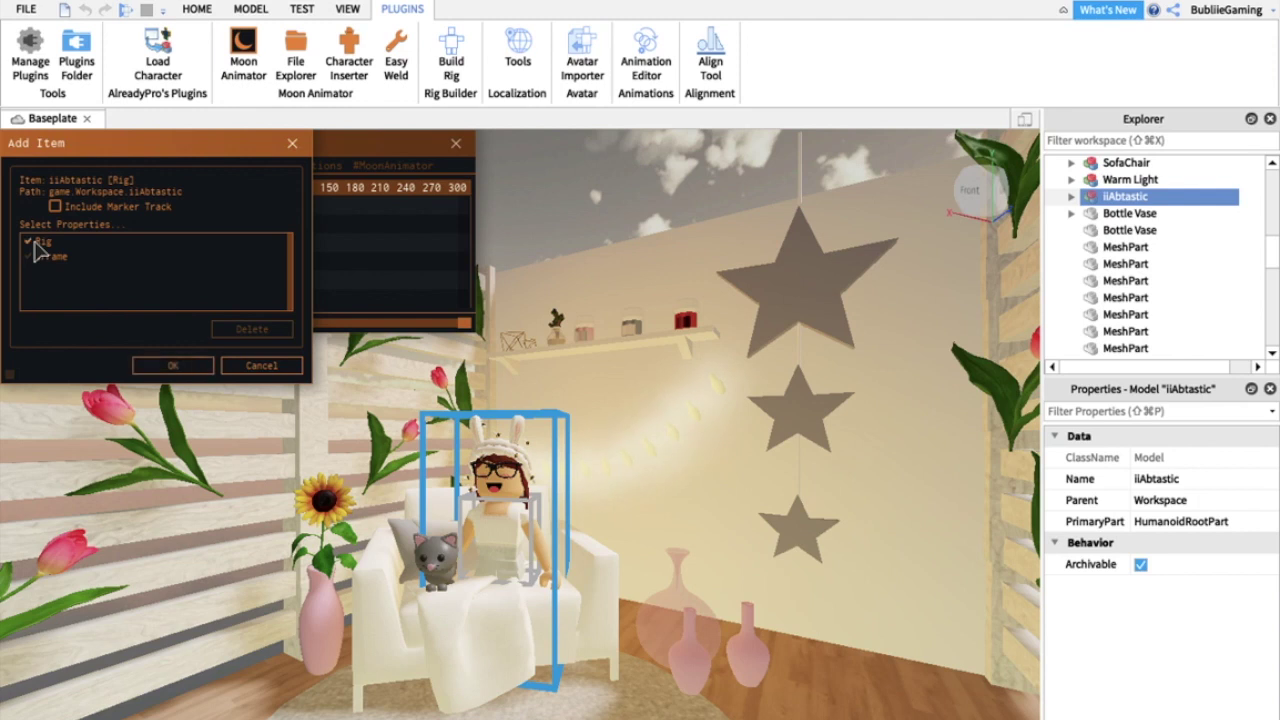
click(170, 365)
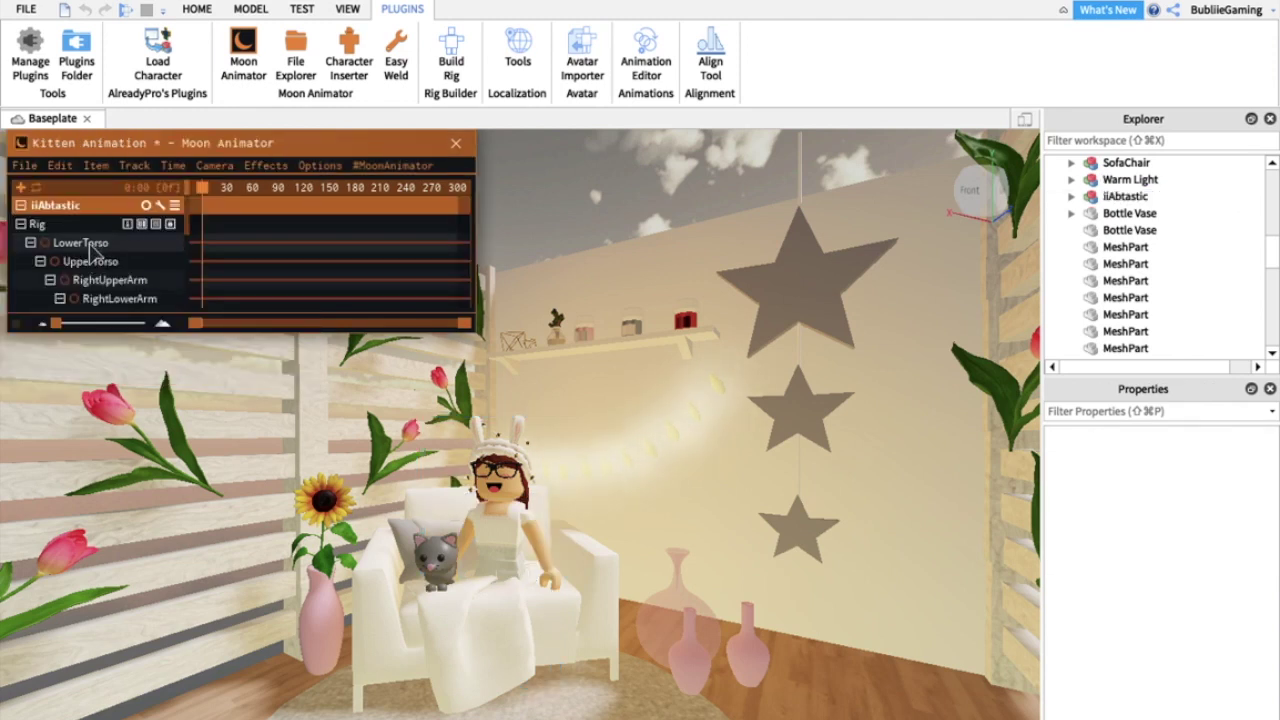
Rotate the character's LowerTorso slightly at frame 0 to begin the starting pose.
click(100, 243)
drag(498, 444, 503, 444)
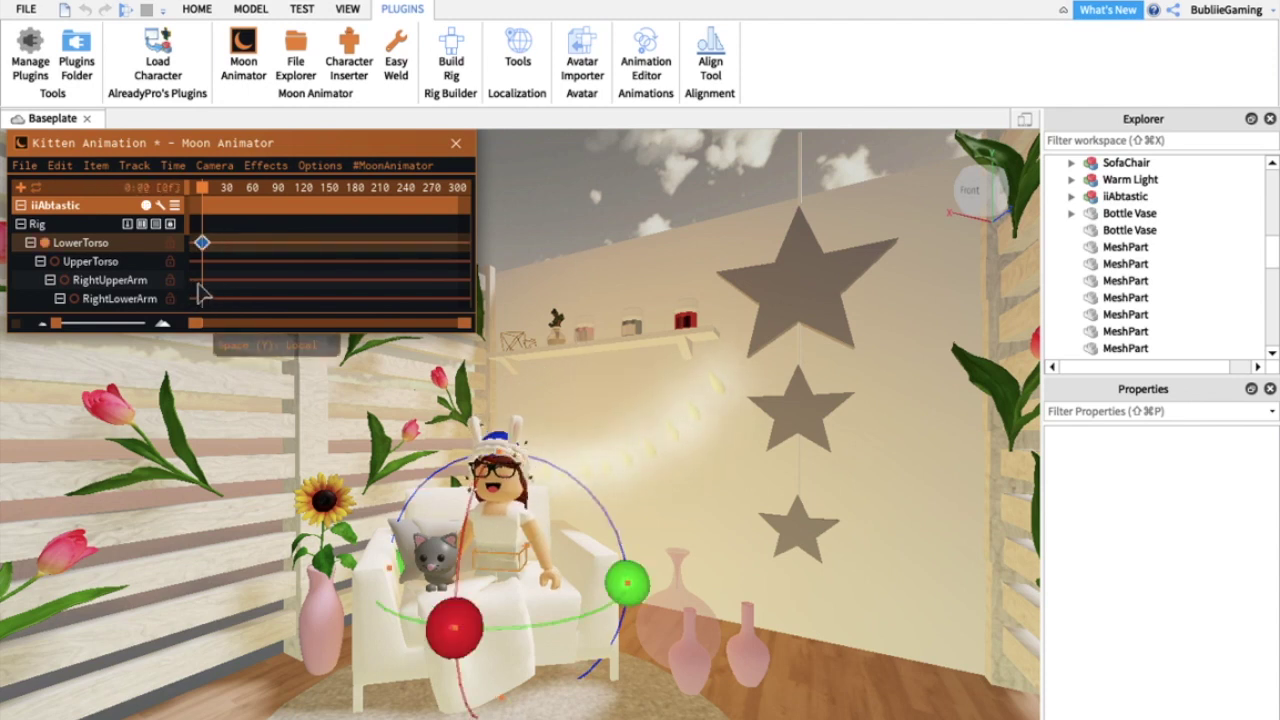
click(621, 212)
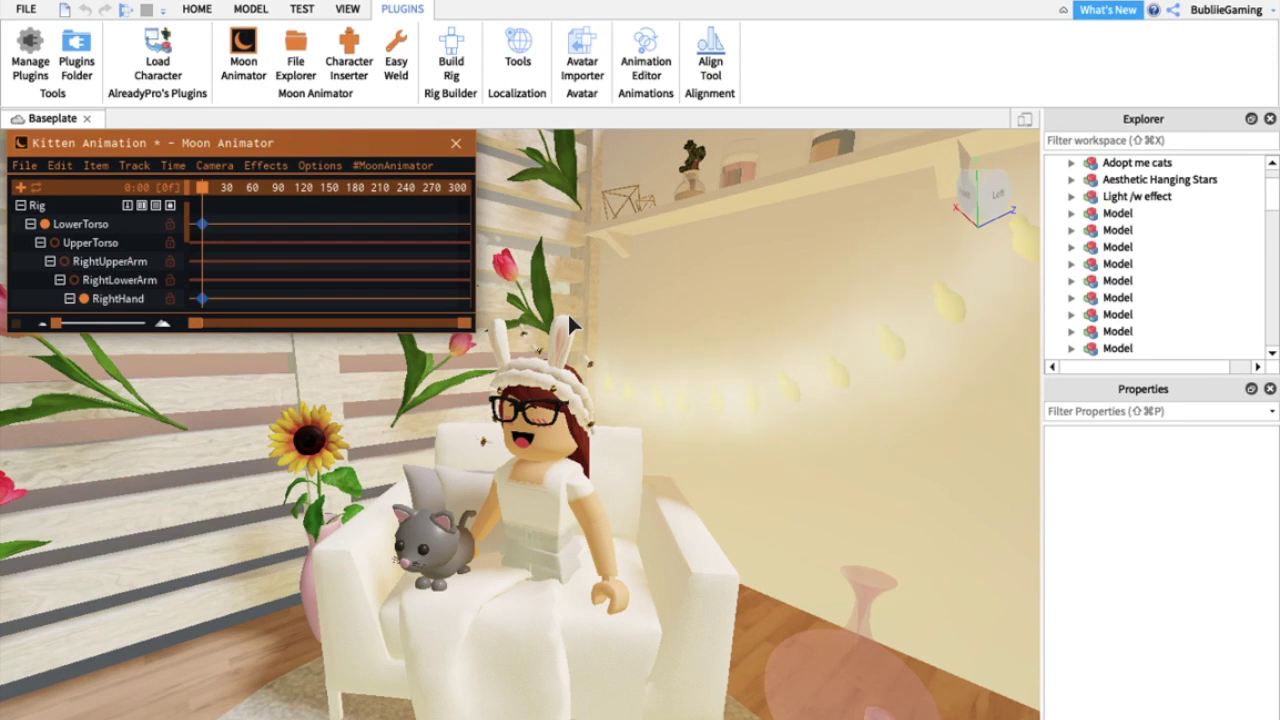
Raise the LeftUpperLeg into a sitting position at frame 0 by rotating it and shifting its position.
click(551, 558)
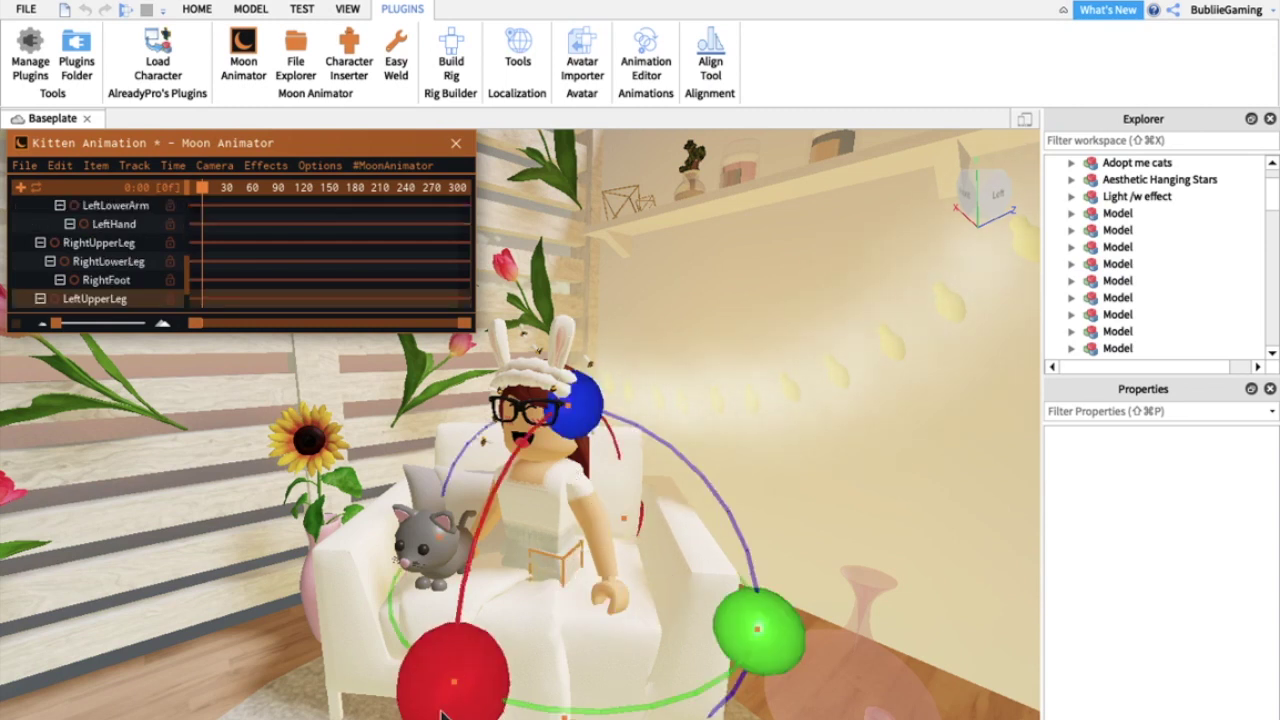
drag(441, 712, 556, 268)
key(r)
drag(566, 381, 566, 352)
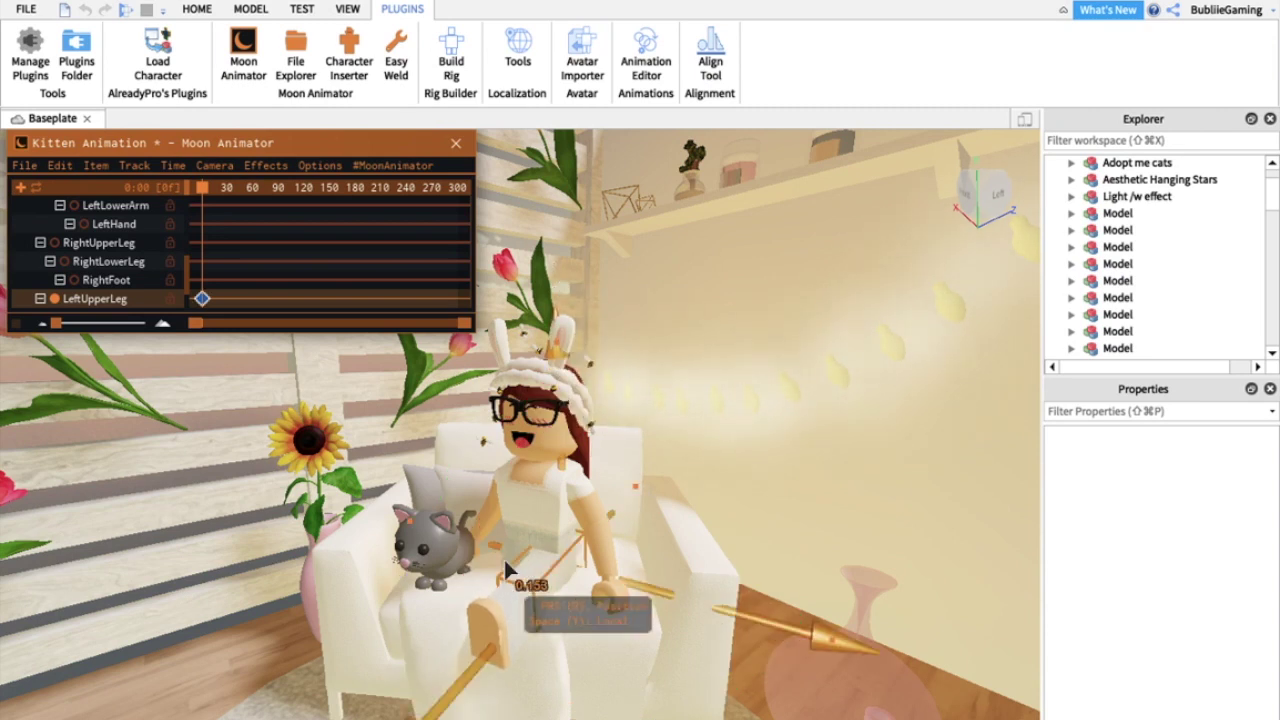
key(r)
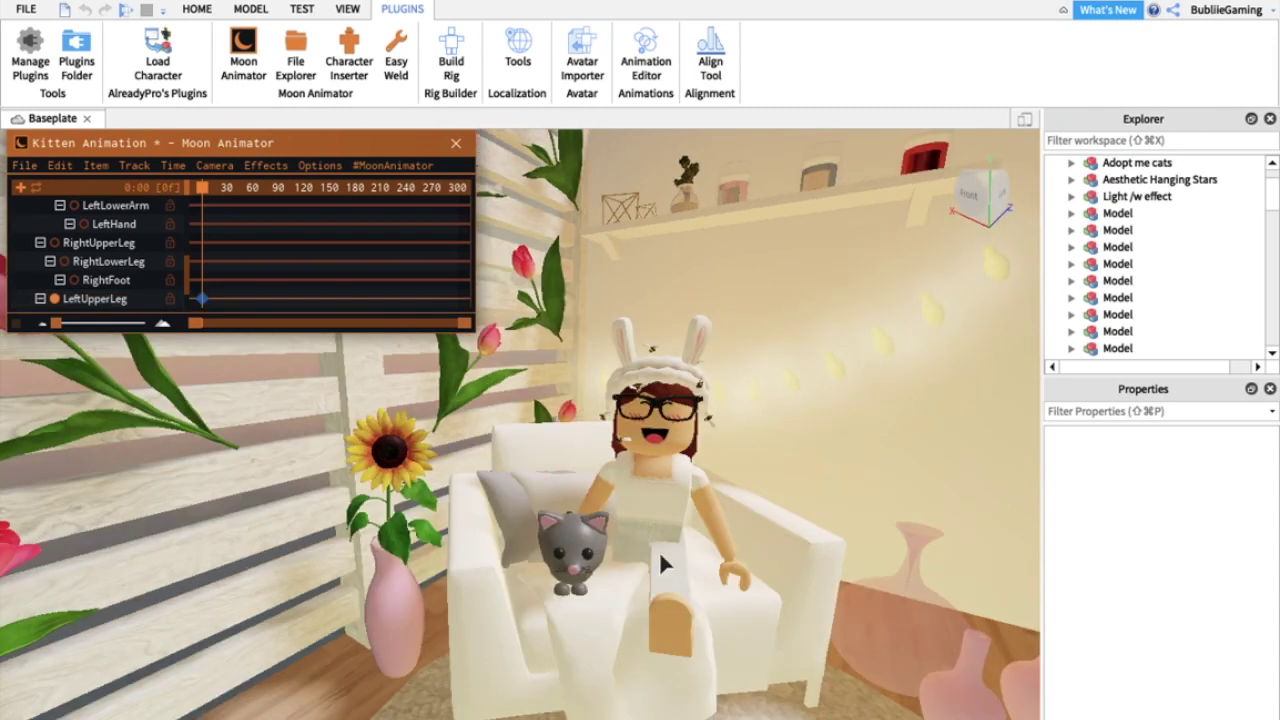
Rotate the character's head slightly at frame 0.
scroll(52, 248, down, 2)
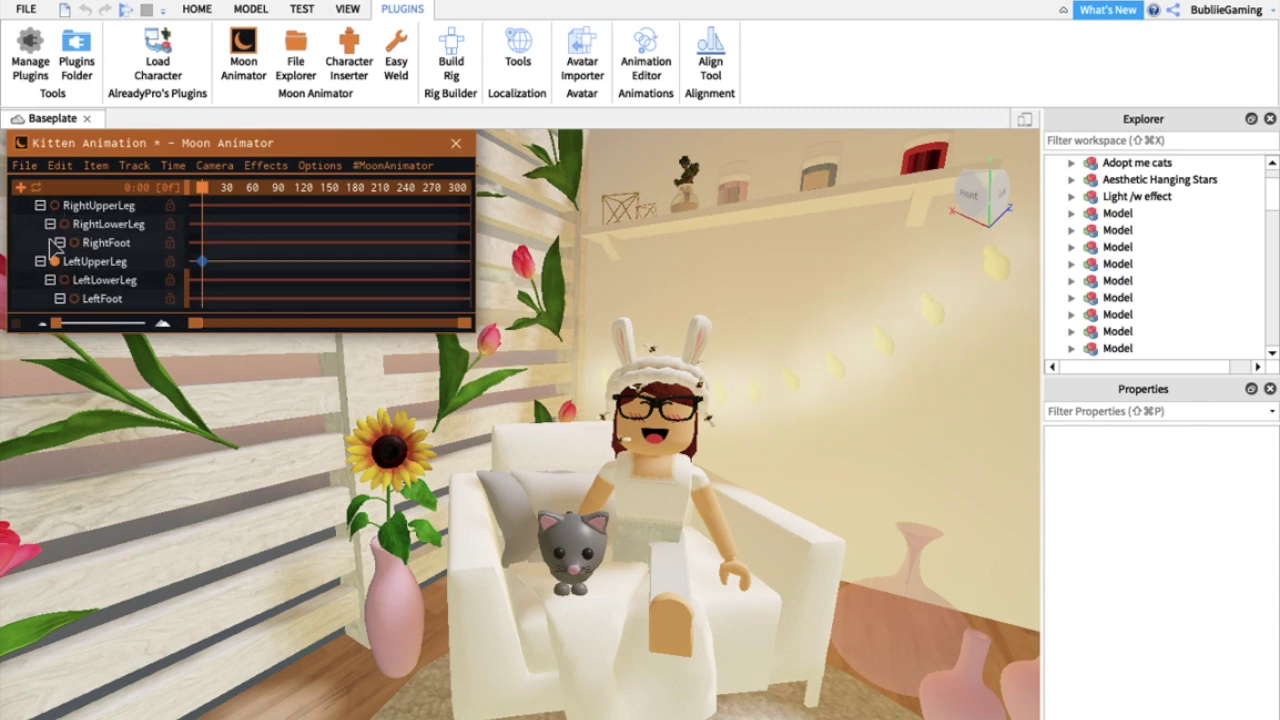
scroll(52, 246, up, 3)
click(665, 420)
mouse_move(860, 450)
mouse_down()
mouse_move(747, 422)
mouse_move(854, 442)
mouse_move(852, 460)
mouse_up()
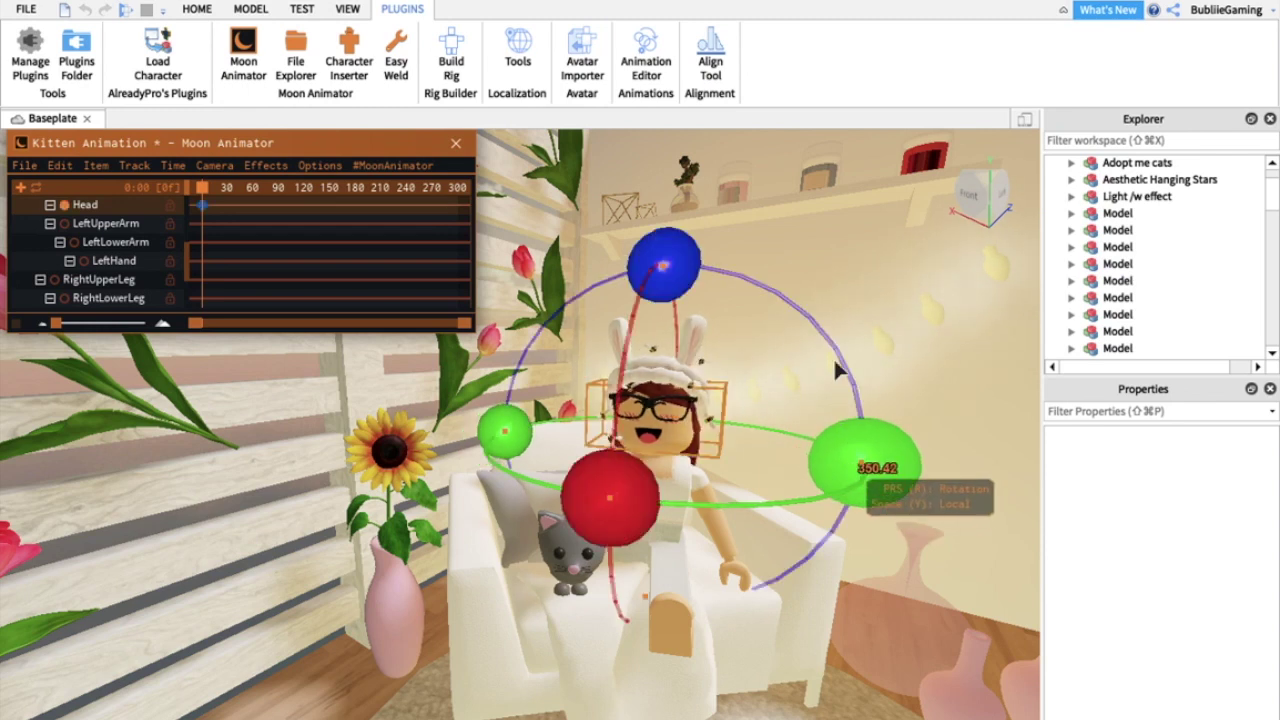
scroll(157, 281, down, 2)
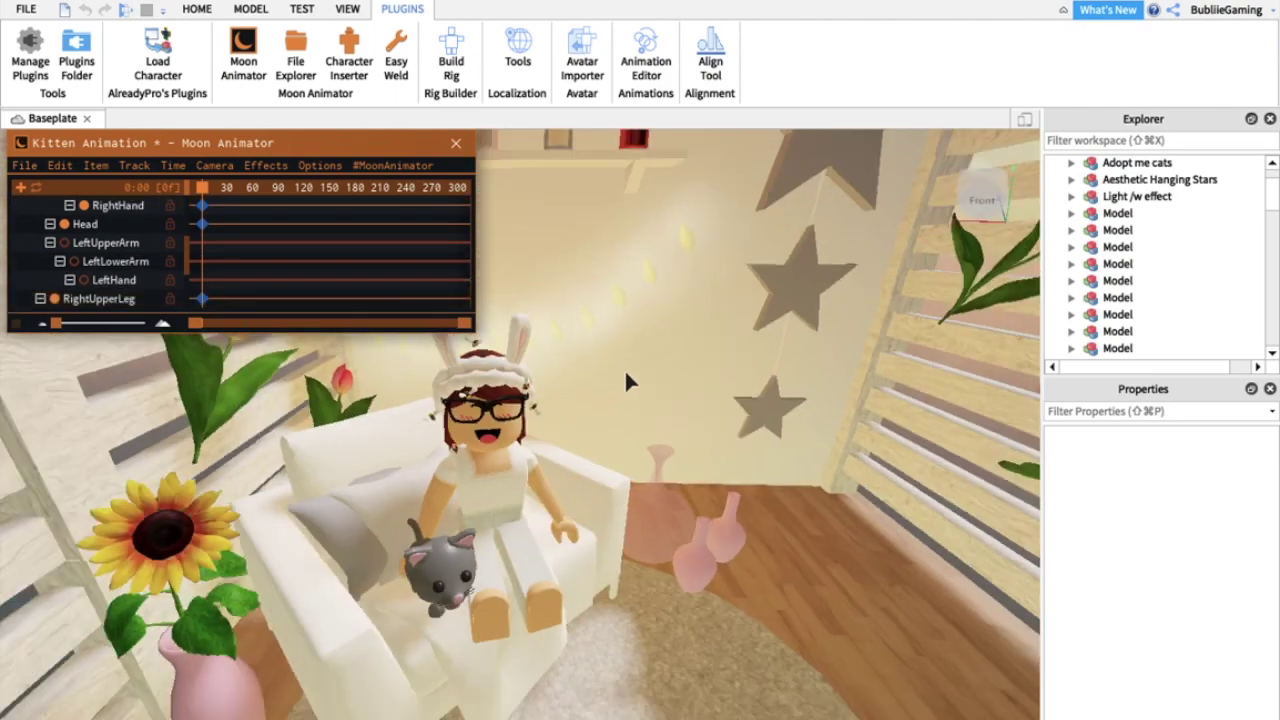
Bend the LeftLowerLeg downward at the knee at frame 0 and reposition it to line up with the thigh.
scroll(624, 388, down, 5)
scroll(612, 391, up, 6)
right_drag(612, 391, 621, 387)
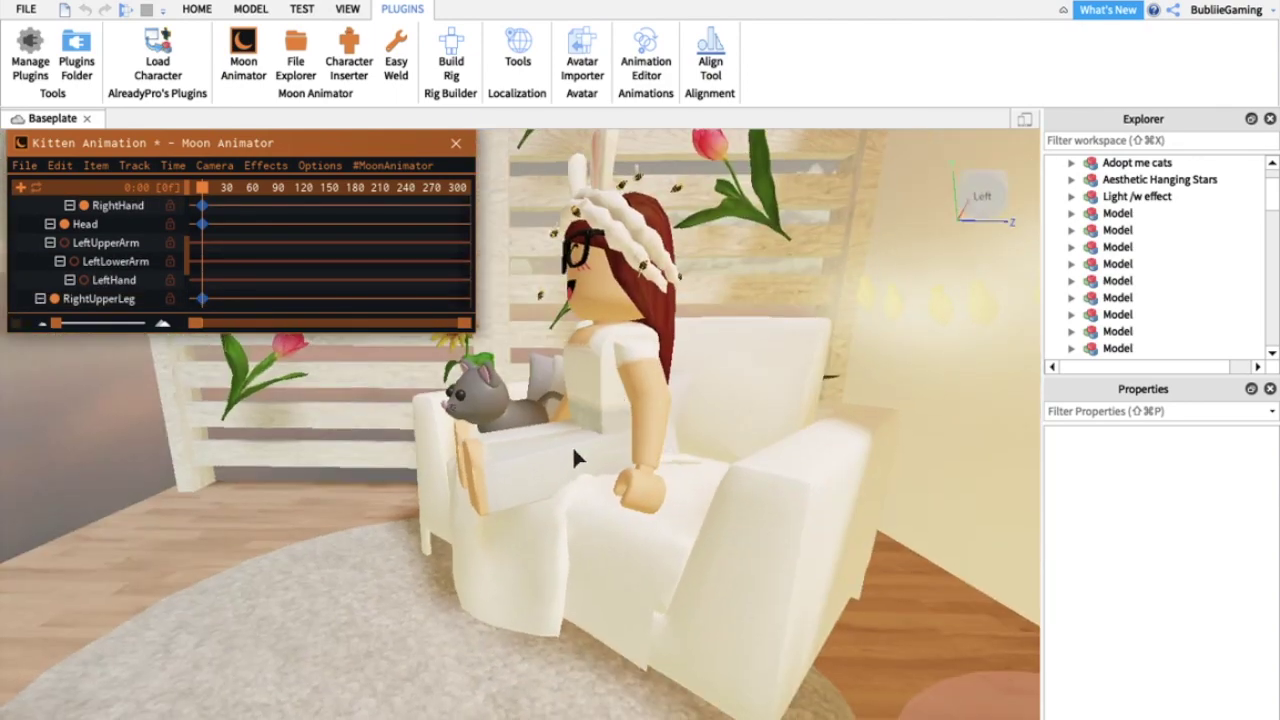
click(511, 463)
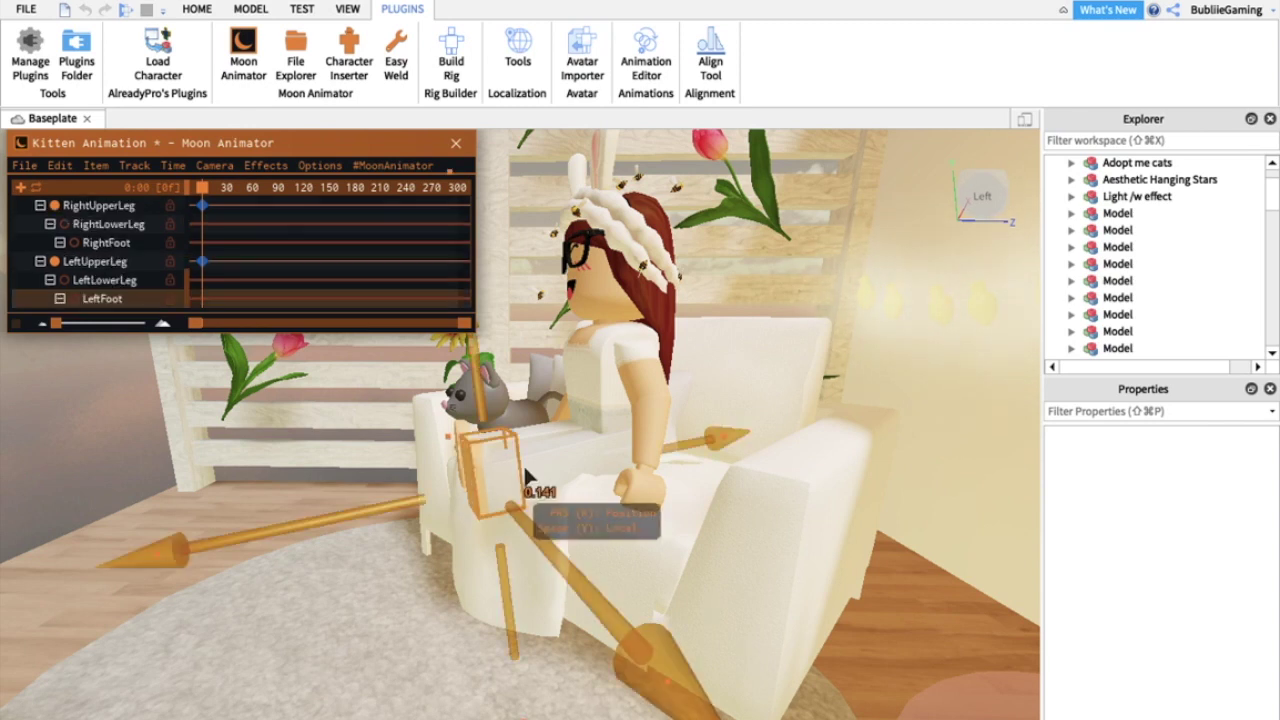
click(540, 481)
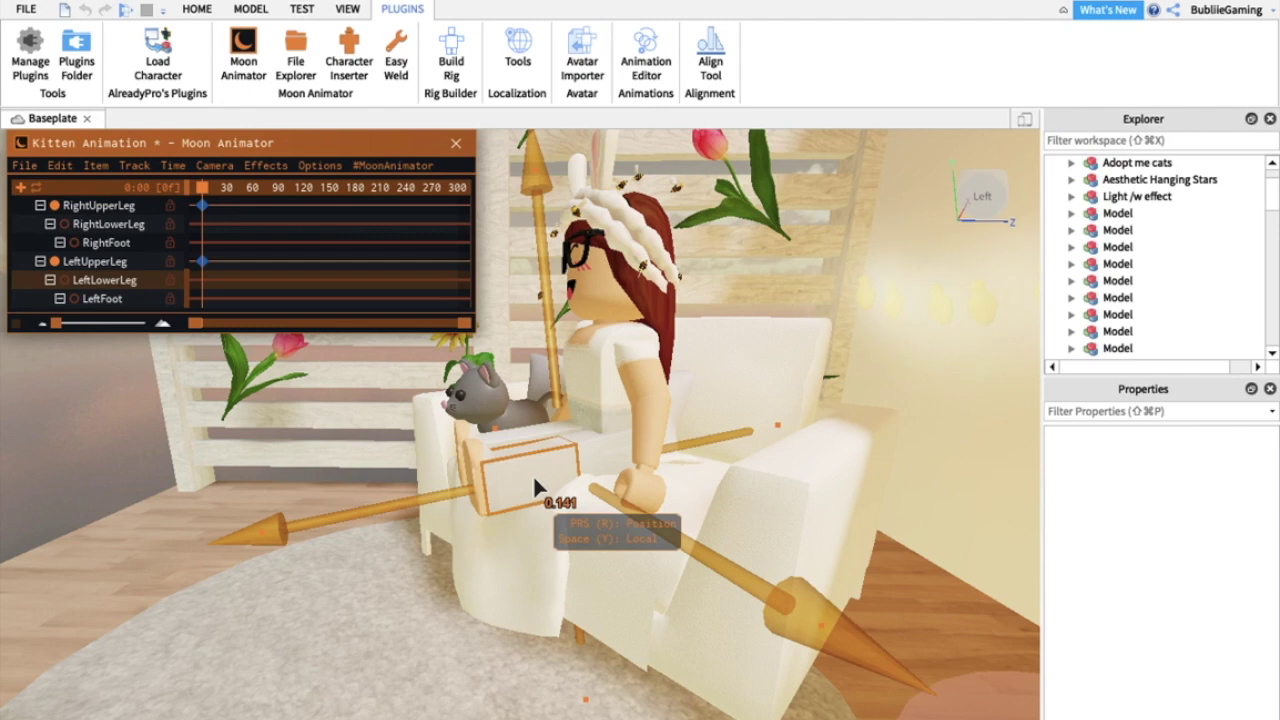
key(r)
drag(545, 255, 450, 369)
key(r)
drag(498, 414, 452, 378)
right_drag(470, 450, 475, 500)
click(475, 500)
drag(430, 460, 408, 452)
click(847, 423)
right_drag(820, 423, 847, 423)
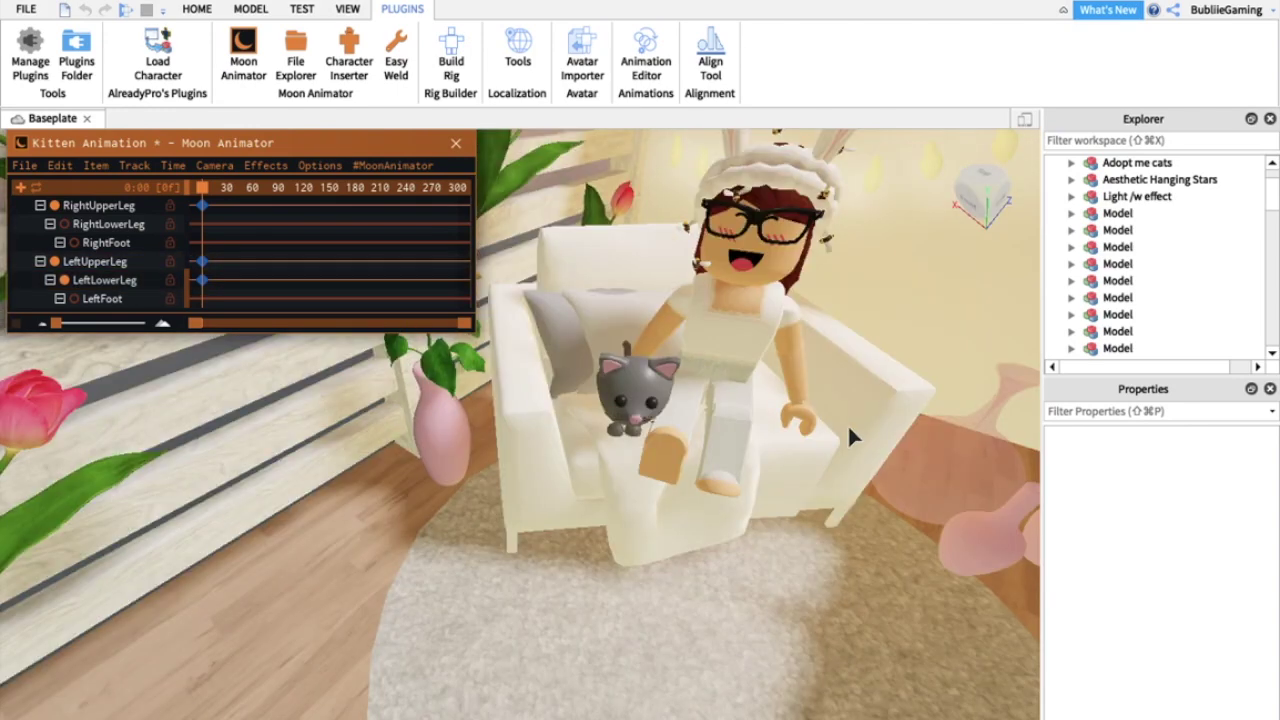
Examine how the character holds the cat from a distance and close up from the side.
scroll(848, 430, down, 5)
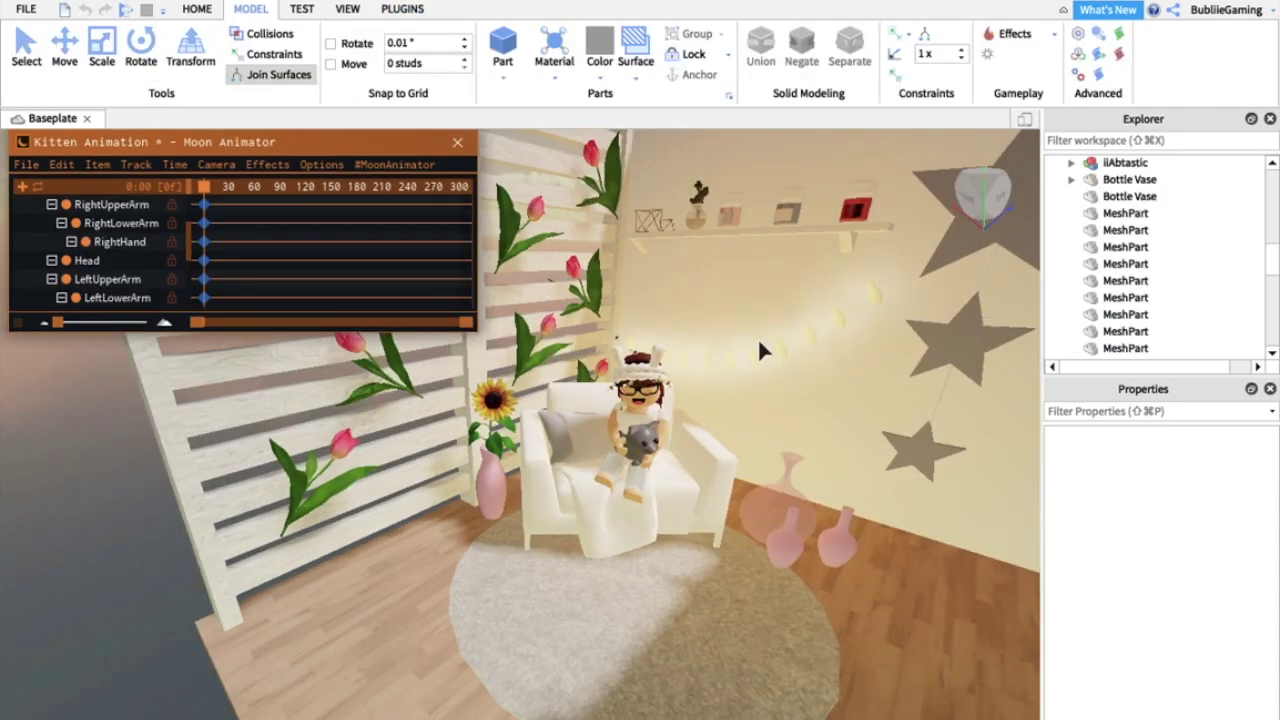
scroll(757, 337, down, 3)
scroll(757, 337, up, 5)
scroll(760, 346, up, 5)
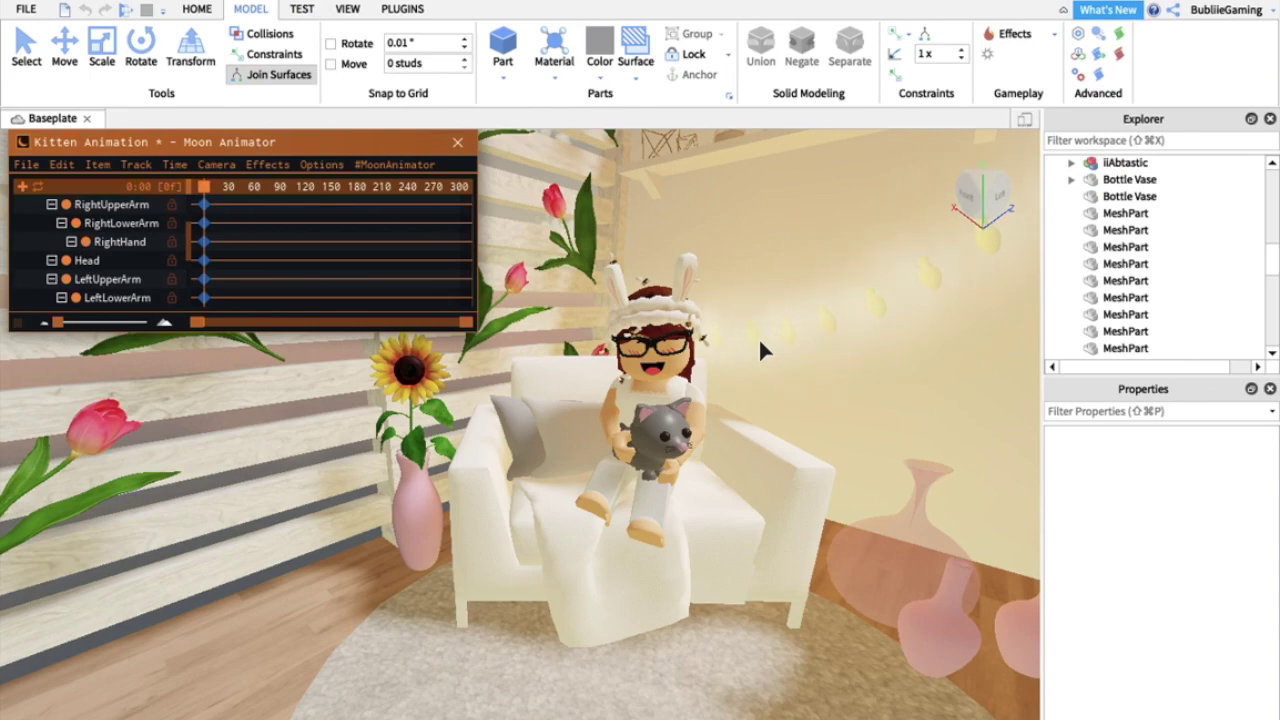
key(d)
right_drag(780, 237, 780, 237)
key(w)
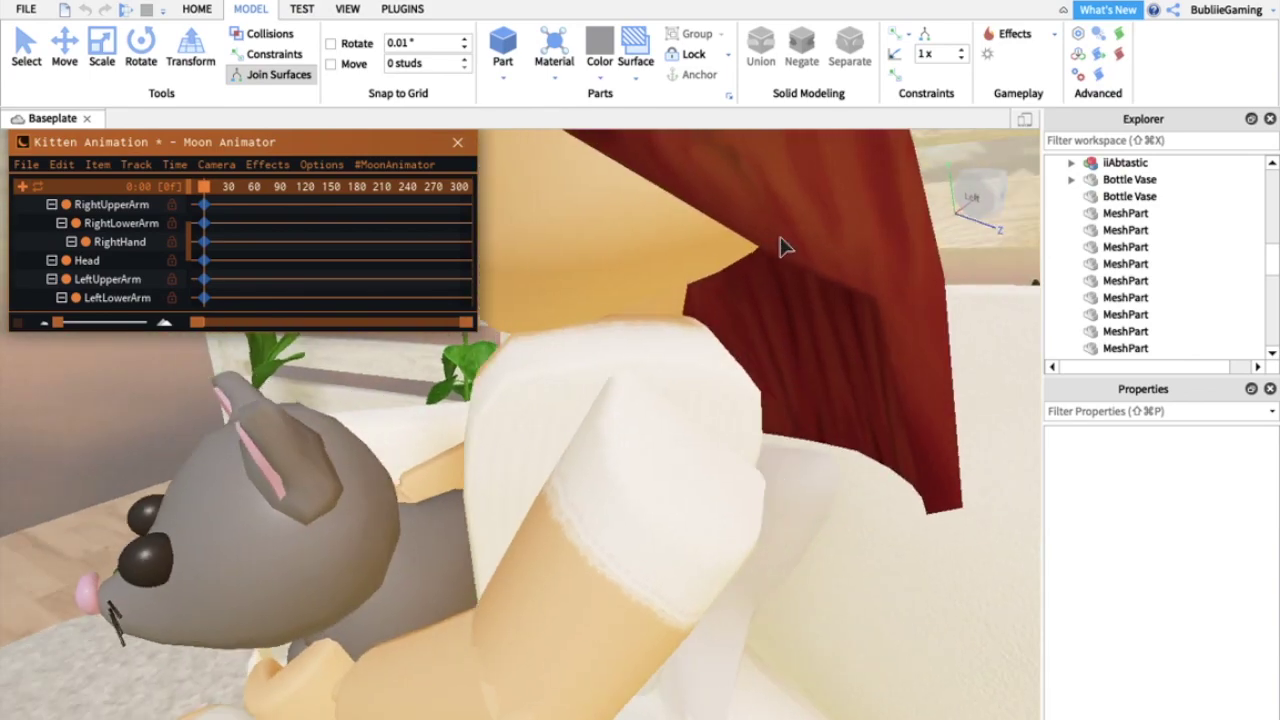
scroll(780, 234, down, 10)
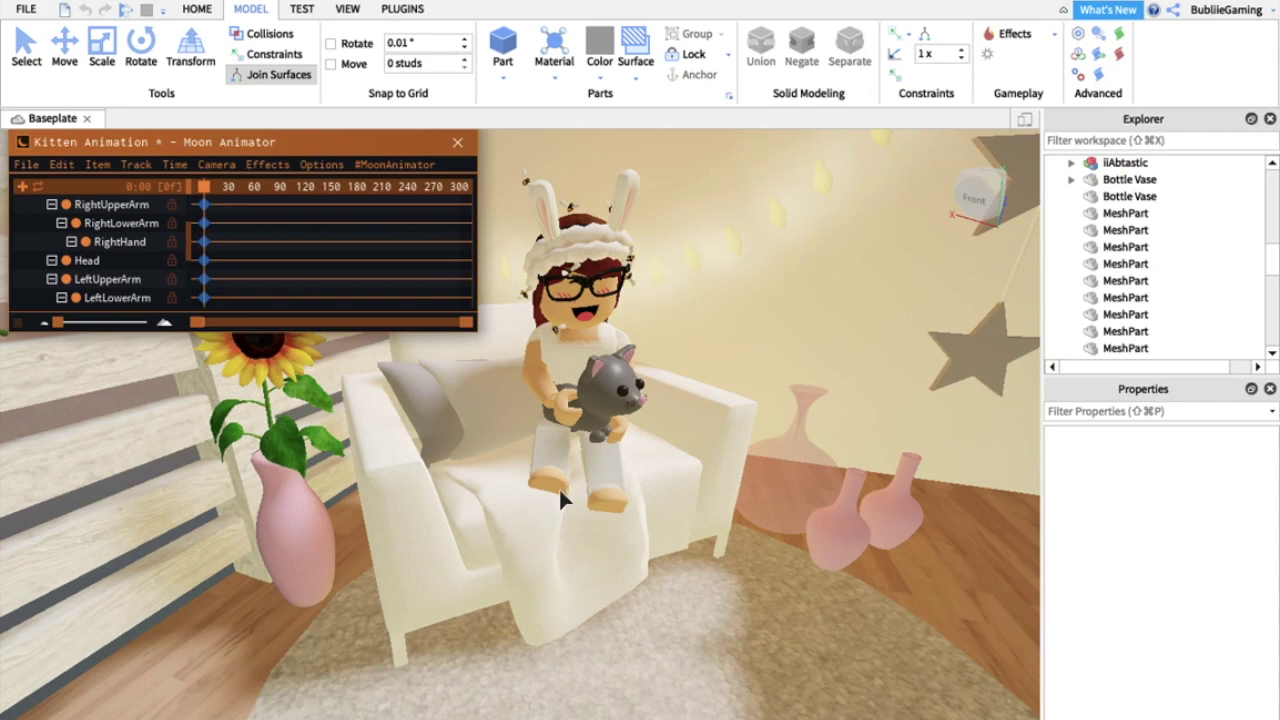
Adjust the tilt of the character's left and right feet at frame 0.
right_drag(560, 490, 560, 490)
scroll(560, 490, up, 2)
click(631, 595)
scroll(654, 612, down, 3)
drag(650, 480, 629, 641)
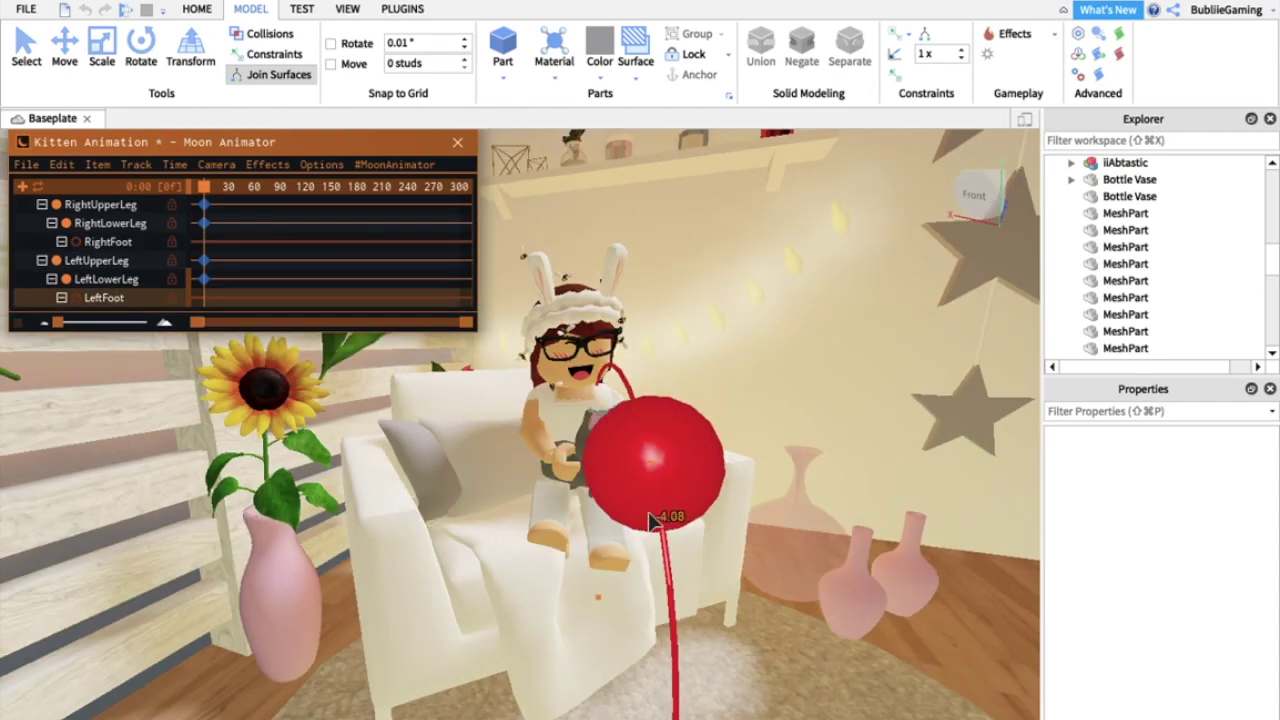
click(739, 359)
click(605, 552)
drag(645, 538, 642, 532)
click(549, 544)
drag(548, 564, 549, 575)
click(700, 318)
right_drag(700, 318, 680, 270)
scroll(183, 216, up, 3)
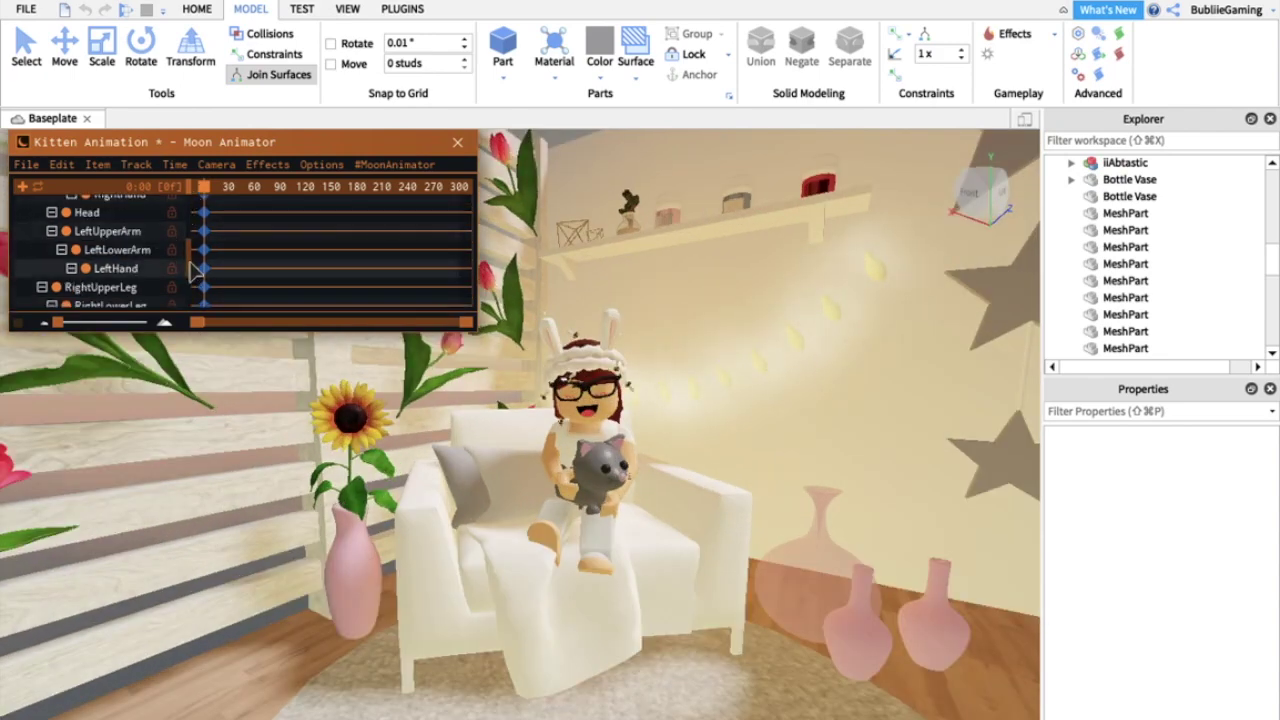
Rotate the character's head at frame 42 to key its next pose.
scroll(185, 250, up, 3)
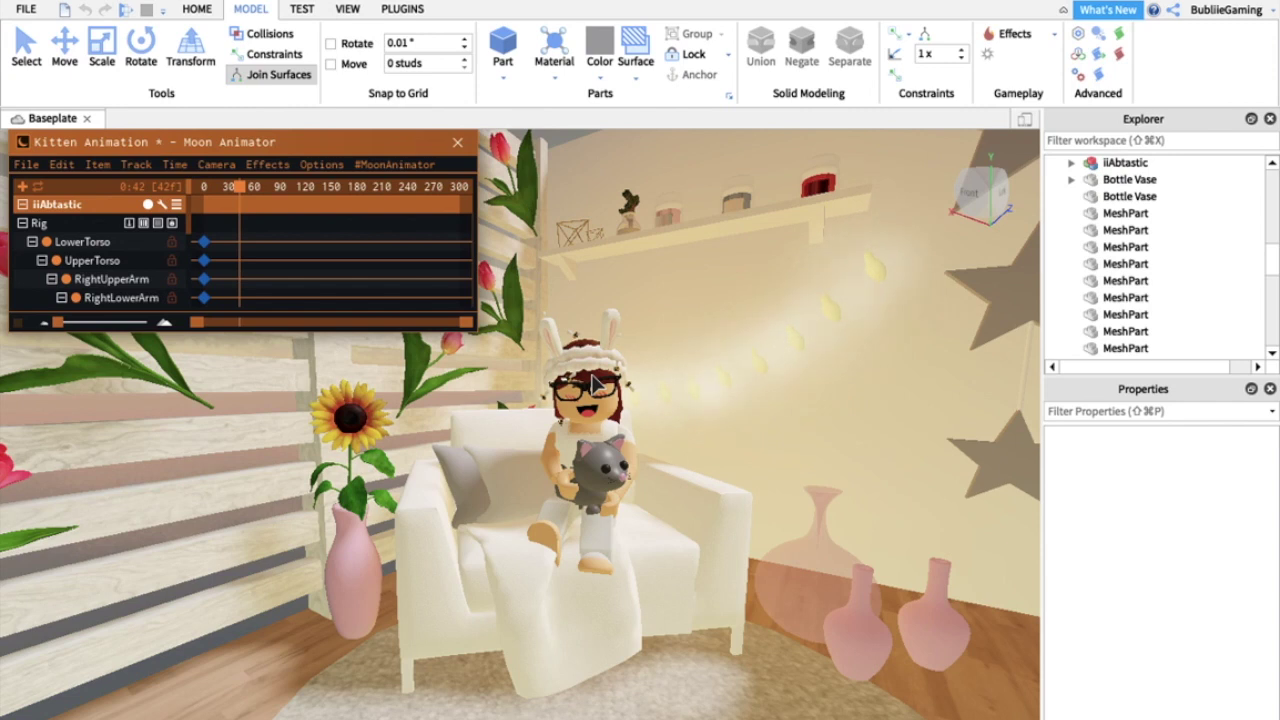
click(594, 383)
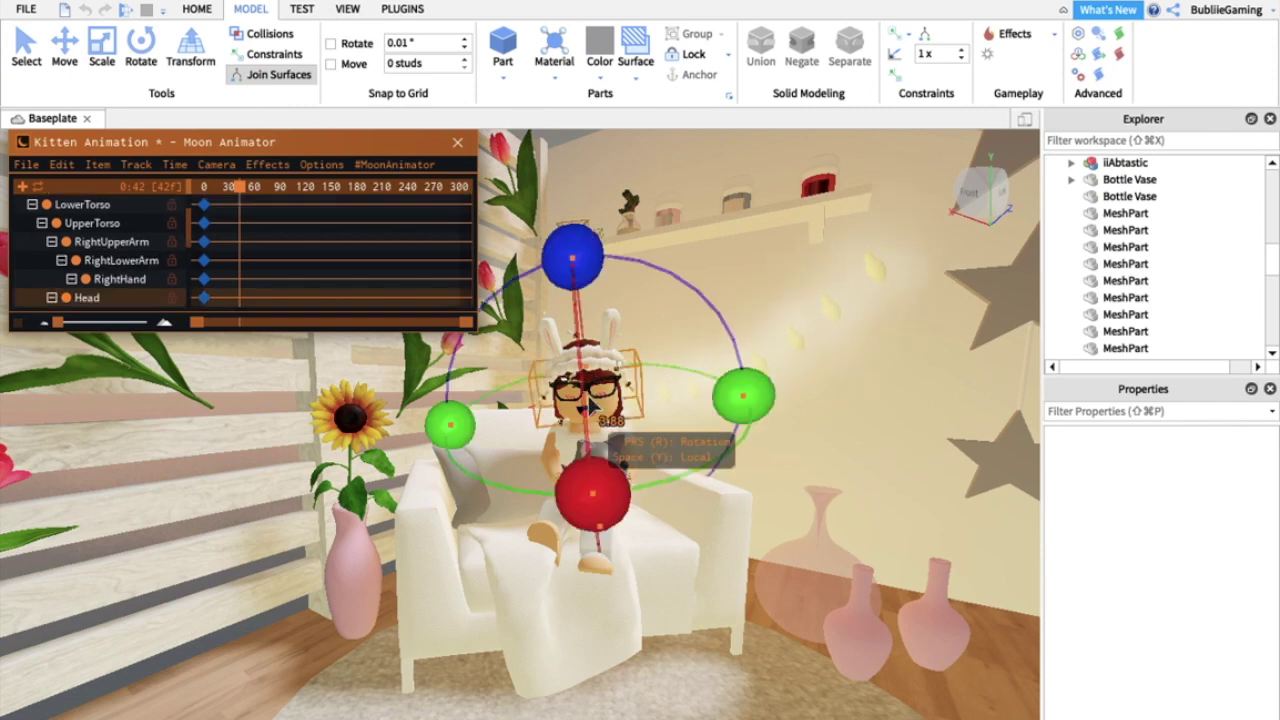
drag(589, 491, 565, 431)
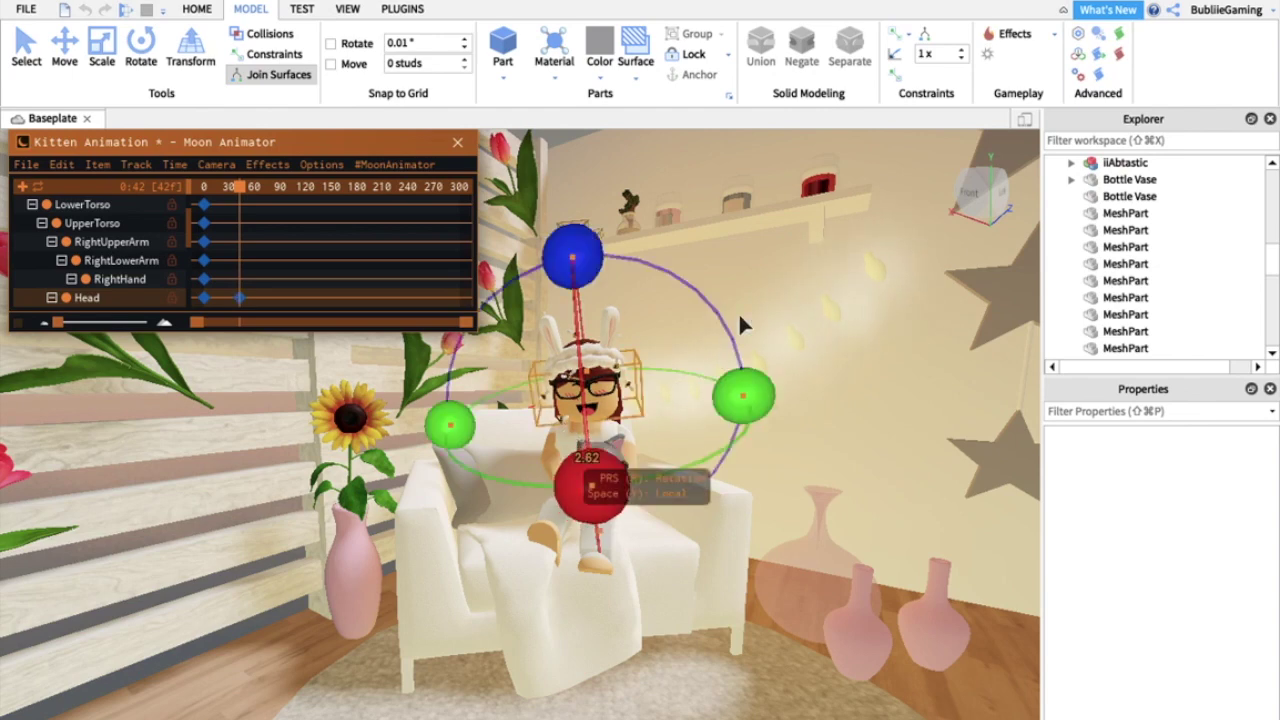
click(735, 271)
right_drag(726, 330, 726, 330)
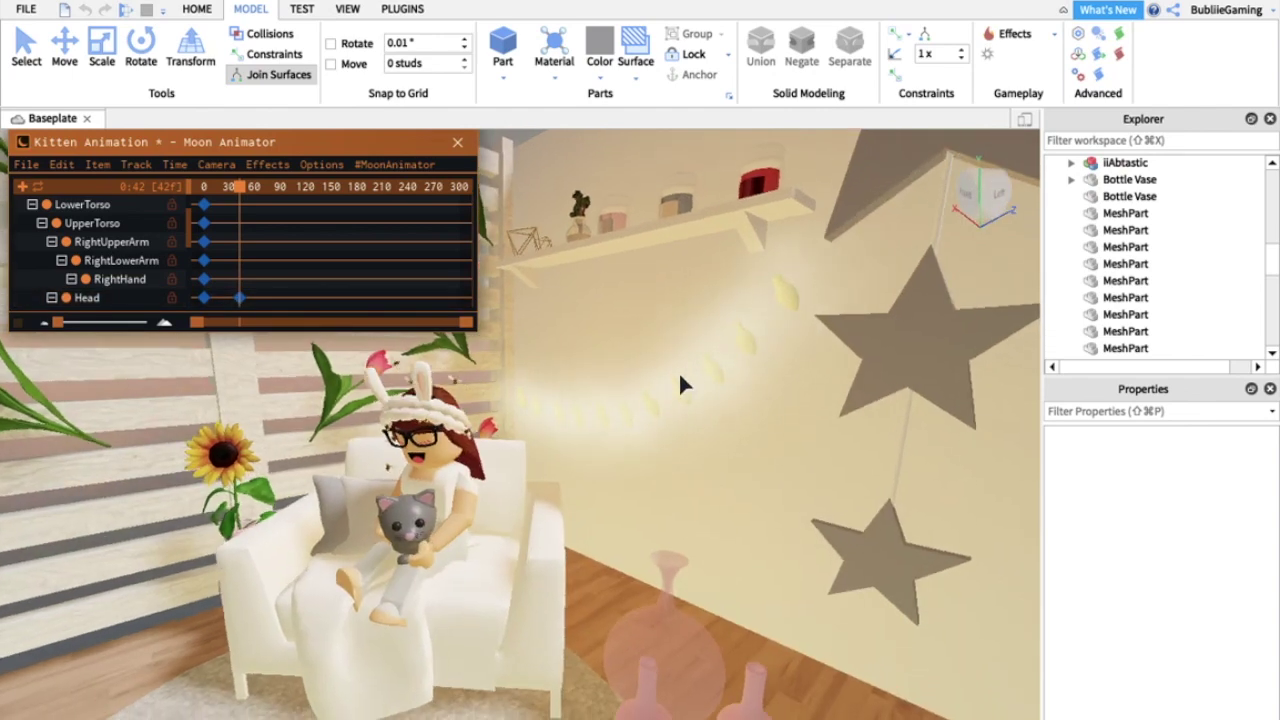
scroll(598, 482, up, 5)
click(419, 560)
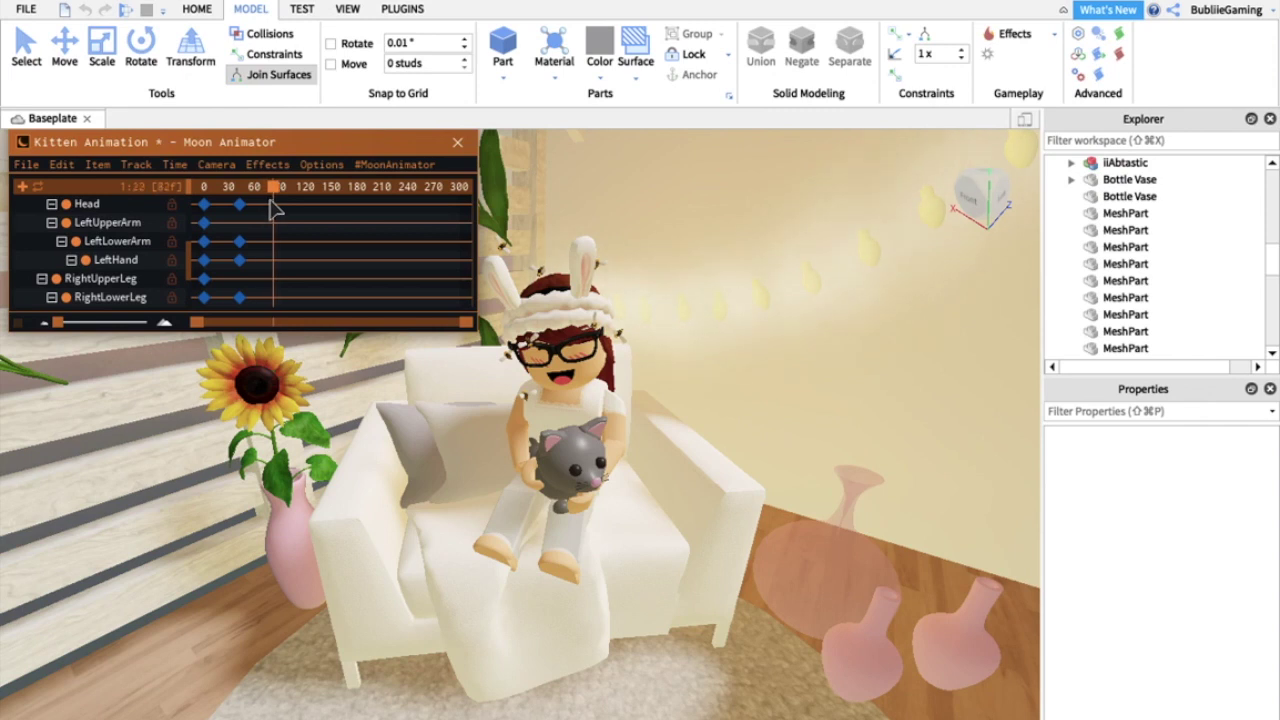
Rotate the character's head around more than one axis at frame 82.
click(572, 357)
drag(532, 216, 528, 220)
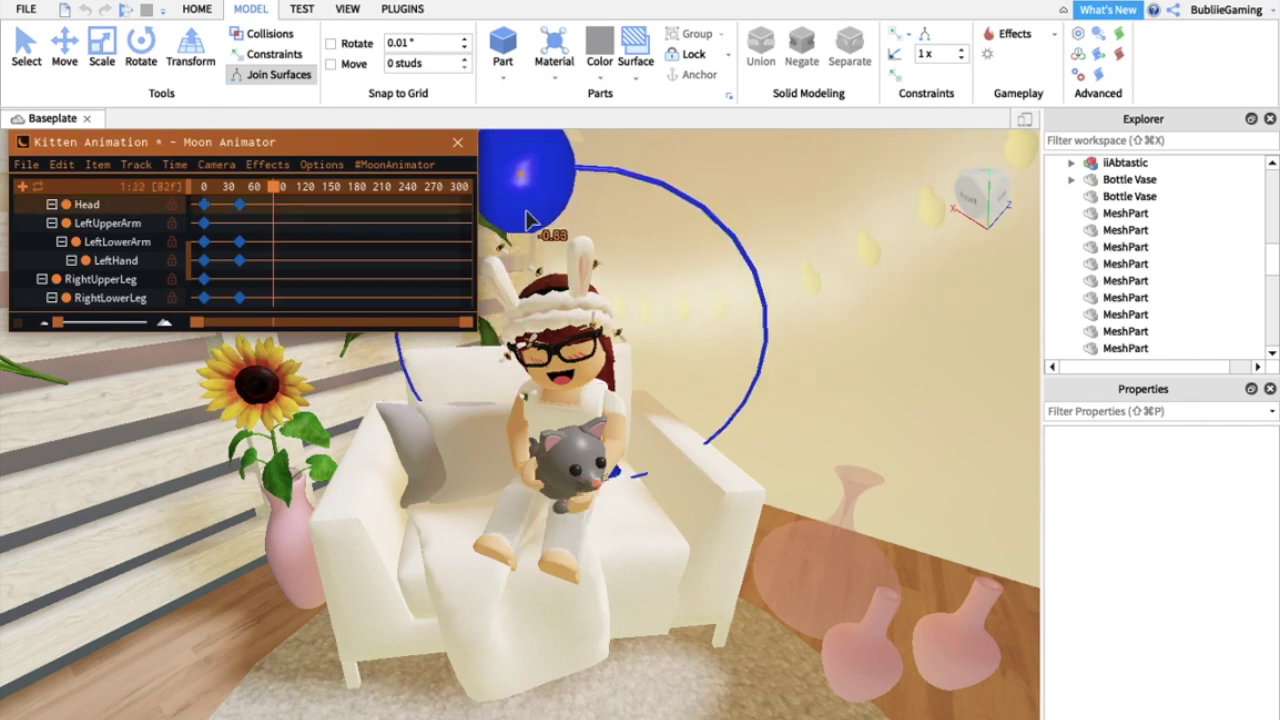
drag(527, 313, 530, 318)
drag(542, 510, 534, 466)
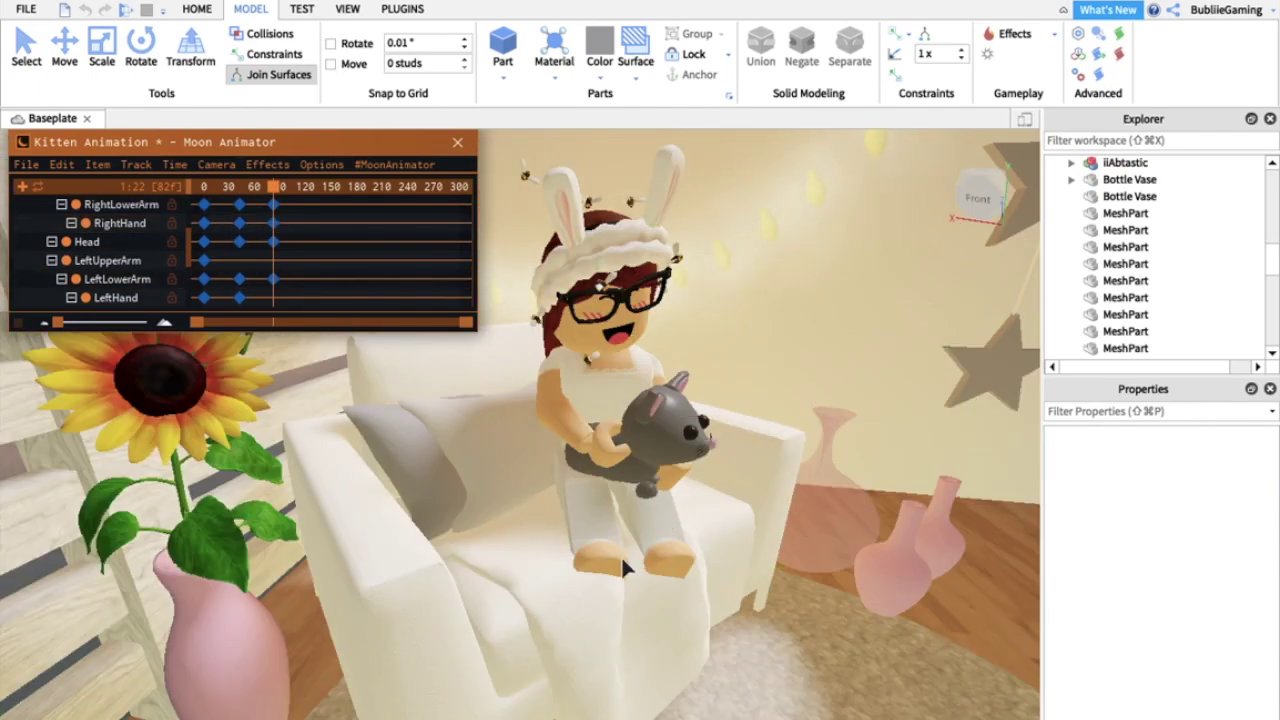
Rotate the RightFoot and LeftFoot at frame 82 to key the feet's movement.
click(621, 555)
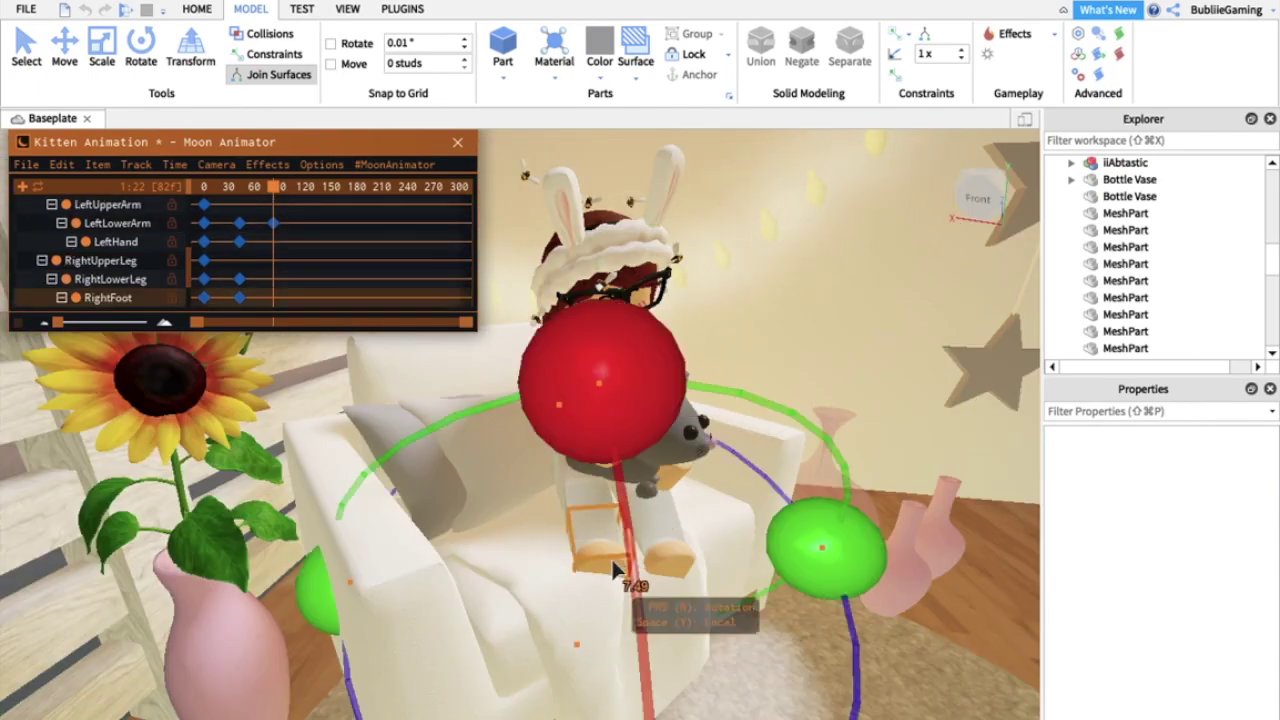
drag(606, 434, 619, 511)
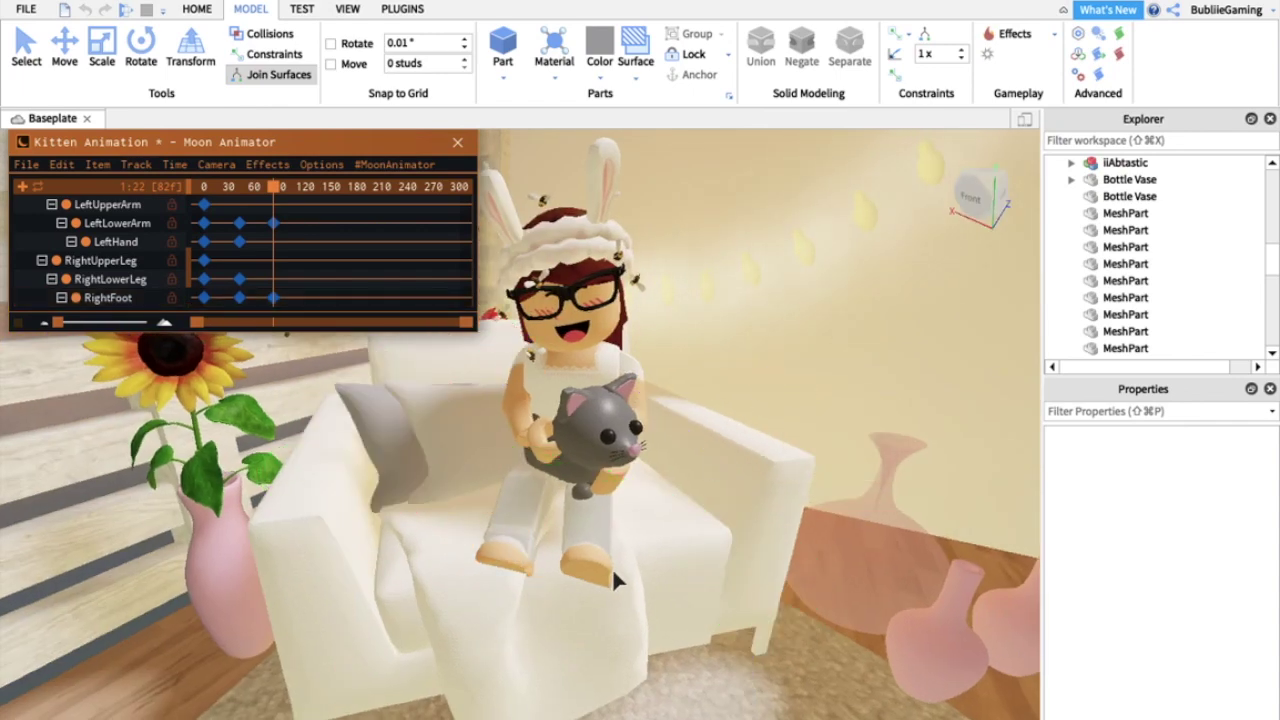
click(612, 567)
drag(588, 560, 573, 567)
drag(597, 440, 602, 413)
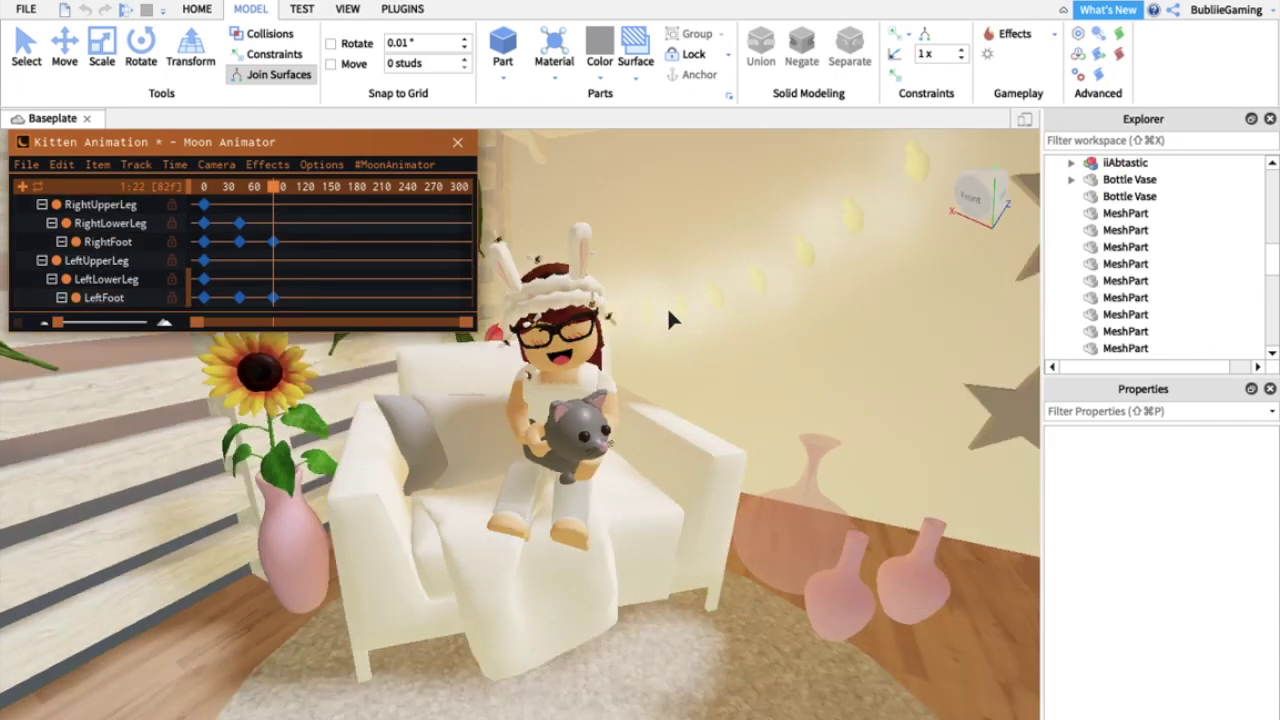
Rotate the head and tilt the UpperTorso slightly at frame 110.
click(568, 332)
drag(534, 190, 508, 195)
click(632, 373)
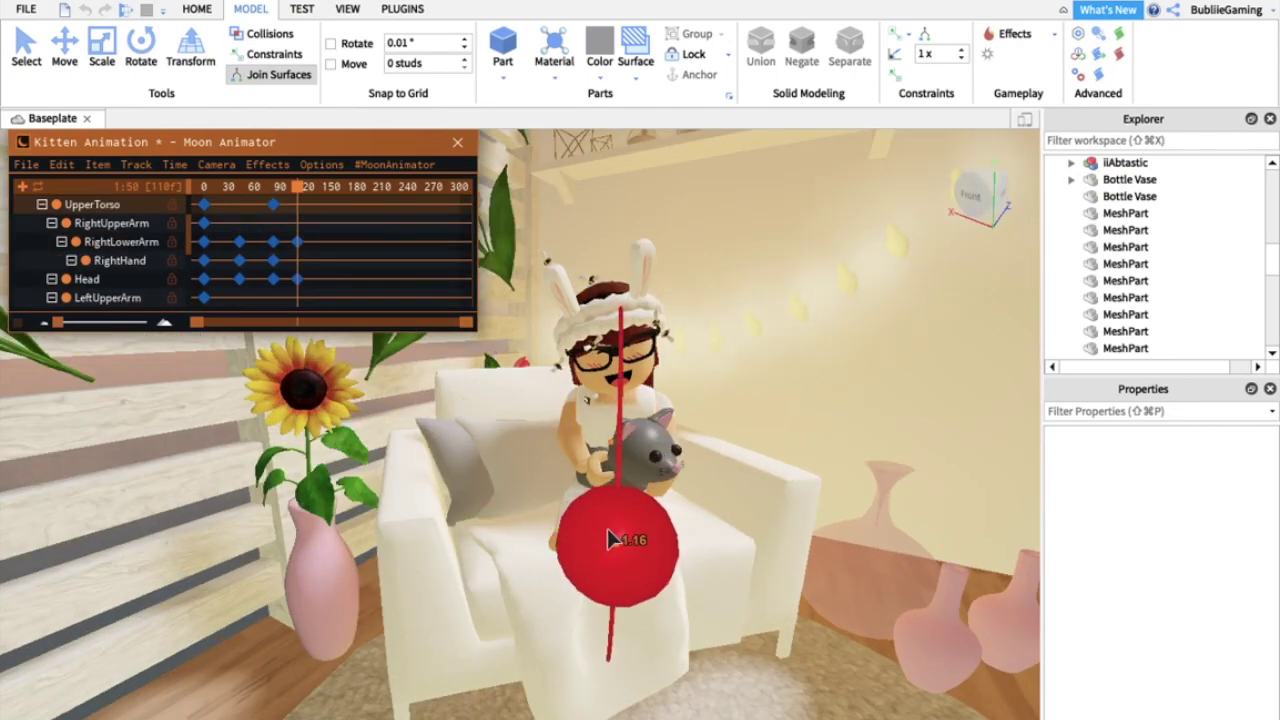
drag(607, 528, 614, 514)
Rotate the RightUpperArm at frames 197 and 275 so the arm moves away from the cat.
key(d)
right_drag(752, 273, 753, 274)
drag(780, 276, 440, 355)
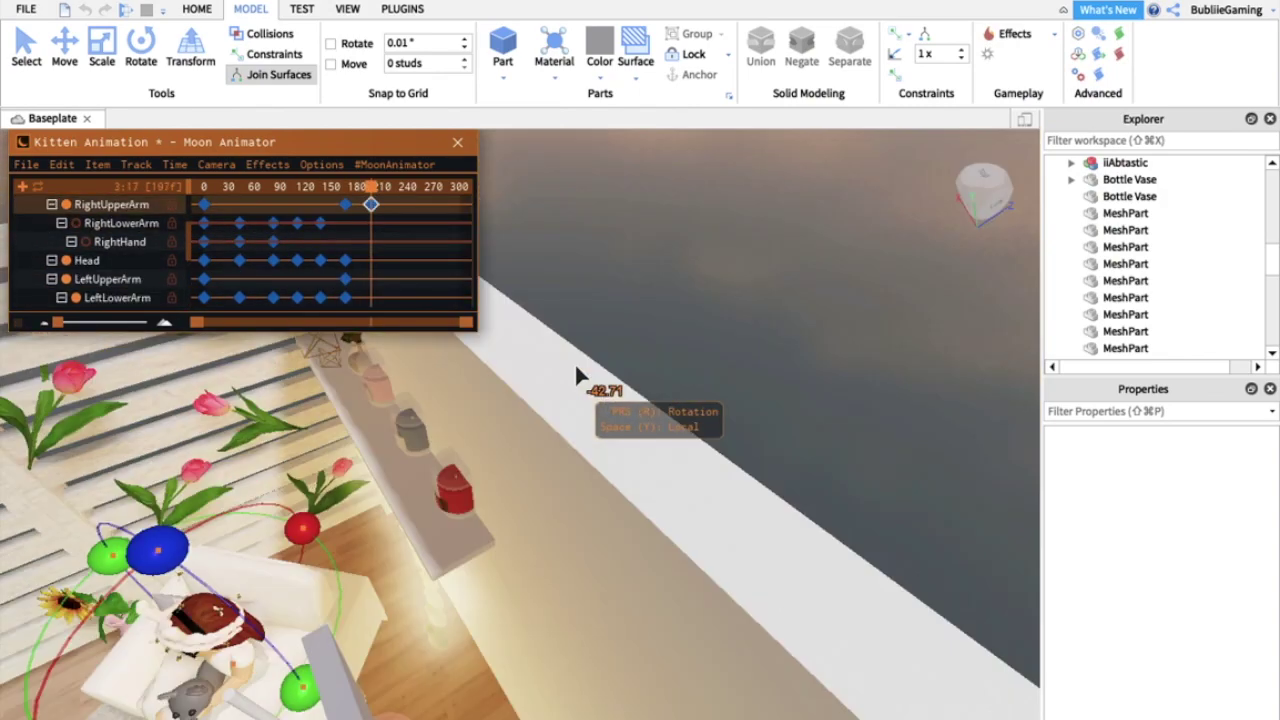
right_drag(575, 365, 568, 380)
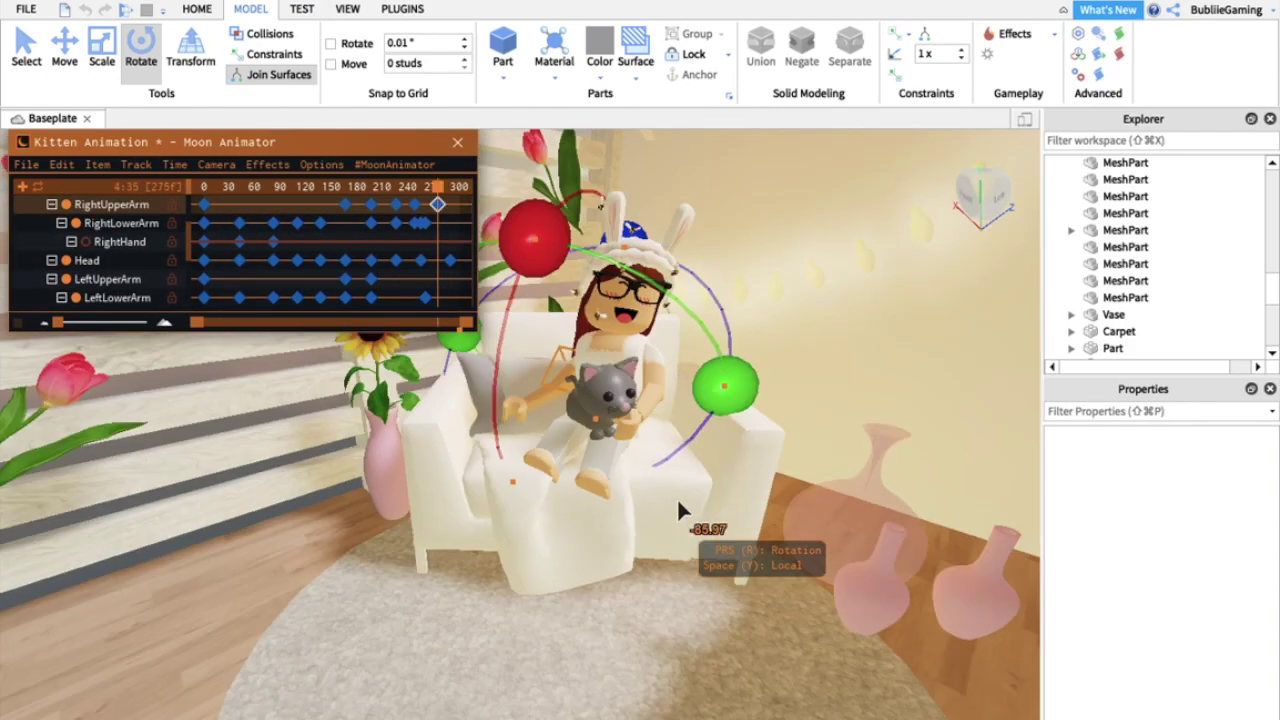
drag(476, 490, 480, 492)
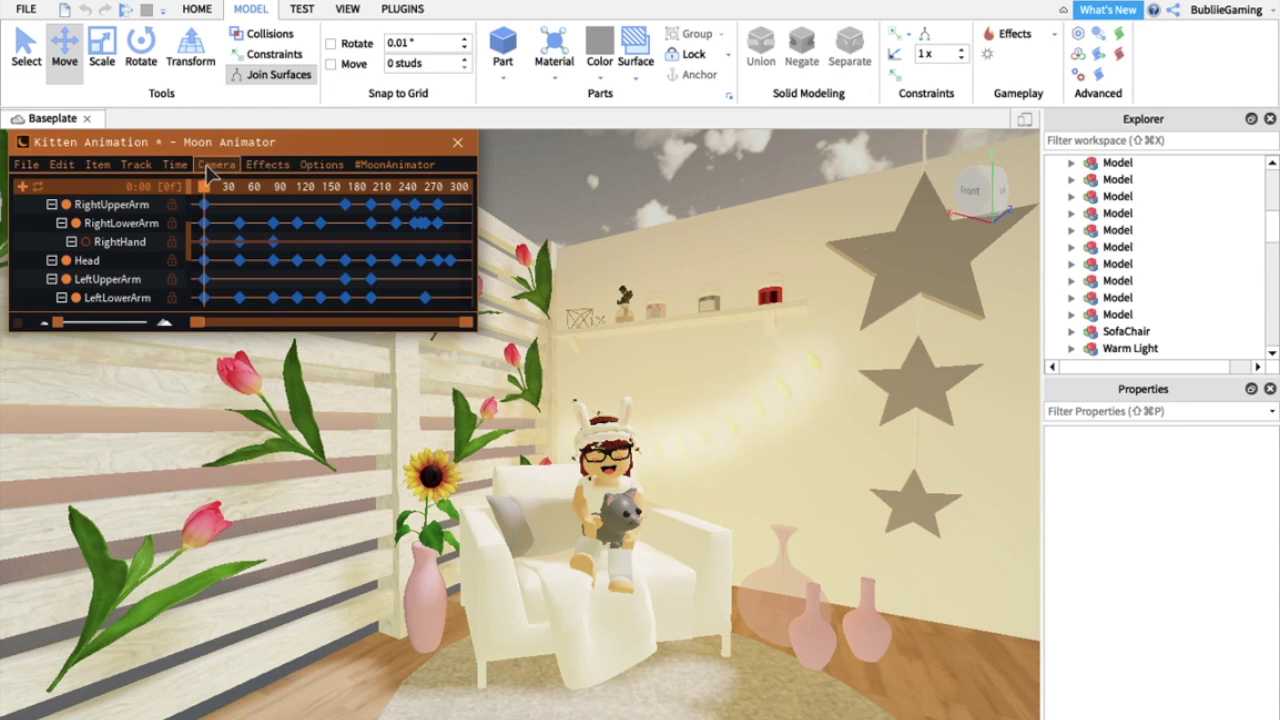
Add the camera to the animation as an item and select its CFrame track.
click(212, 166)
click(228, 190)
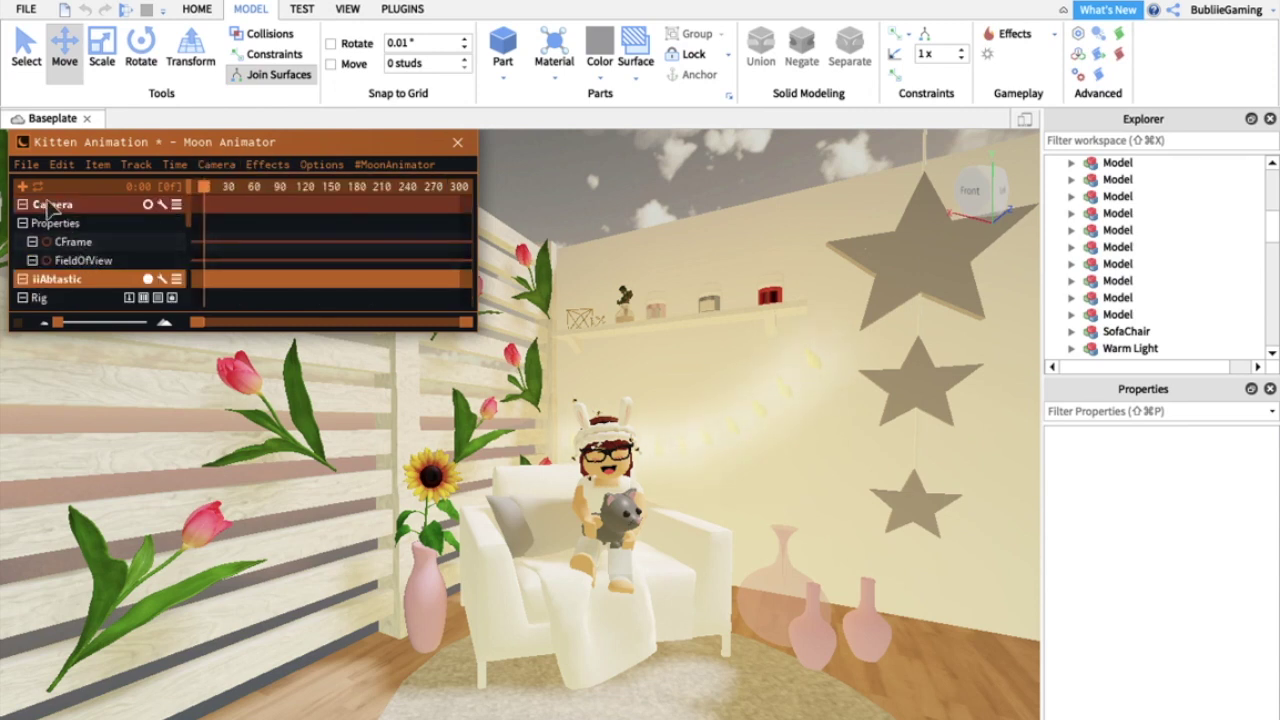
click(75, 243)
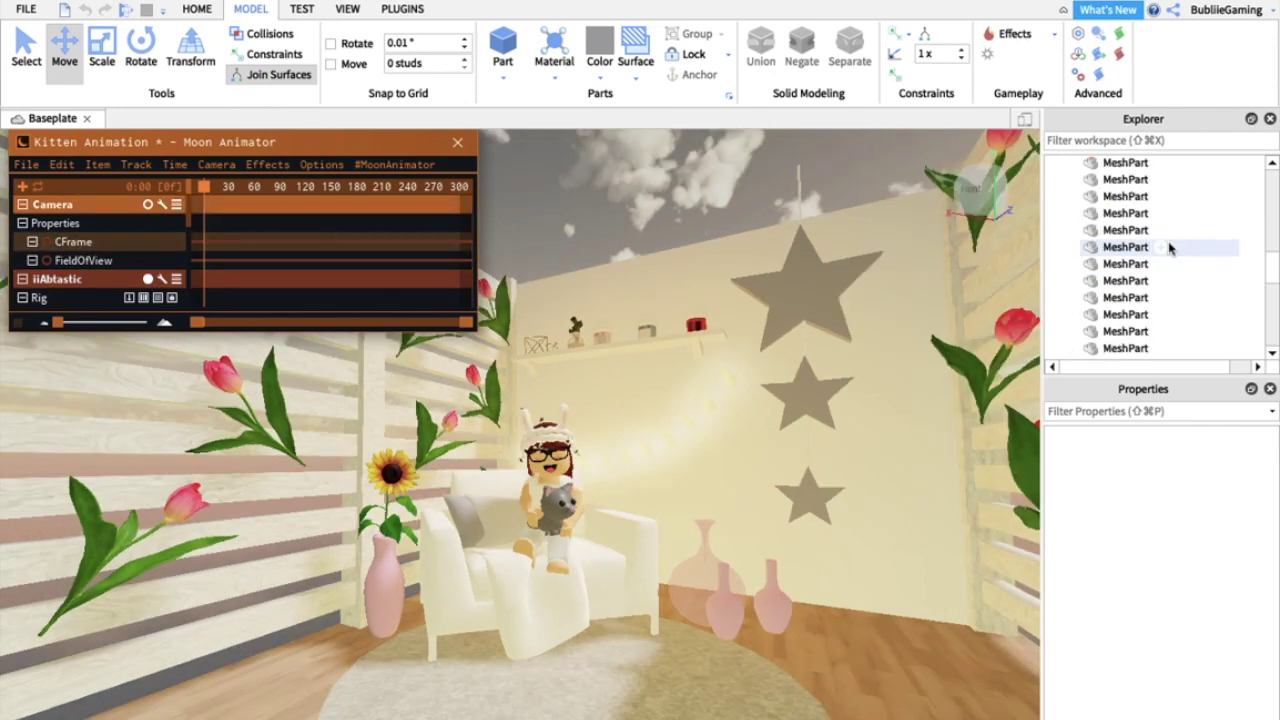
scroll(1168, 250, up, 5)
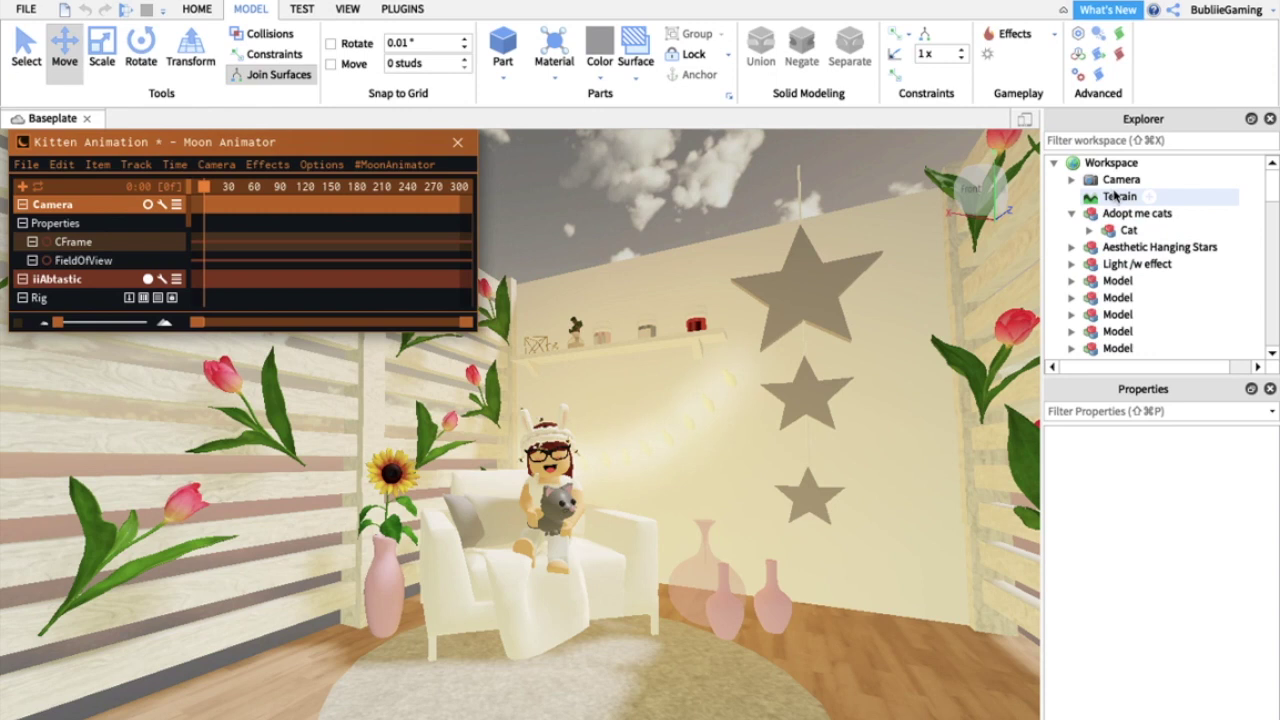
Set the Workspace camera's FieldOfView to 50 and frame the view on the character and the sofa chair.
click(1112, 181)
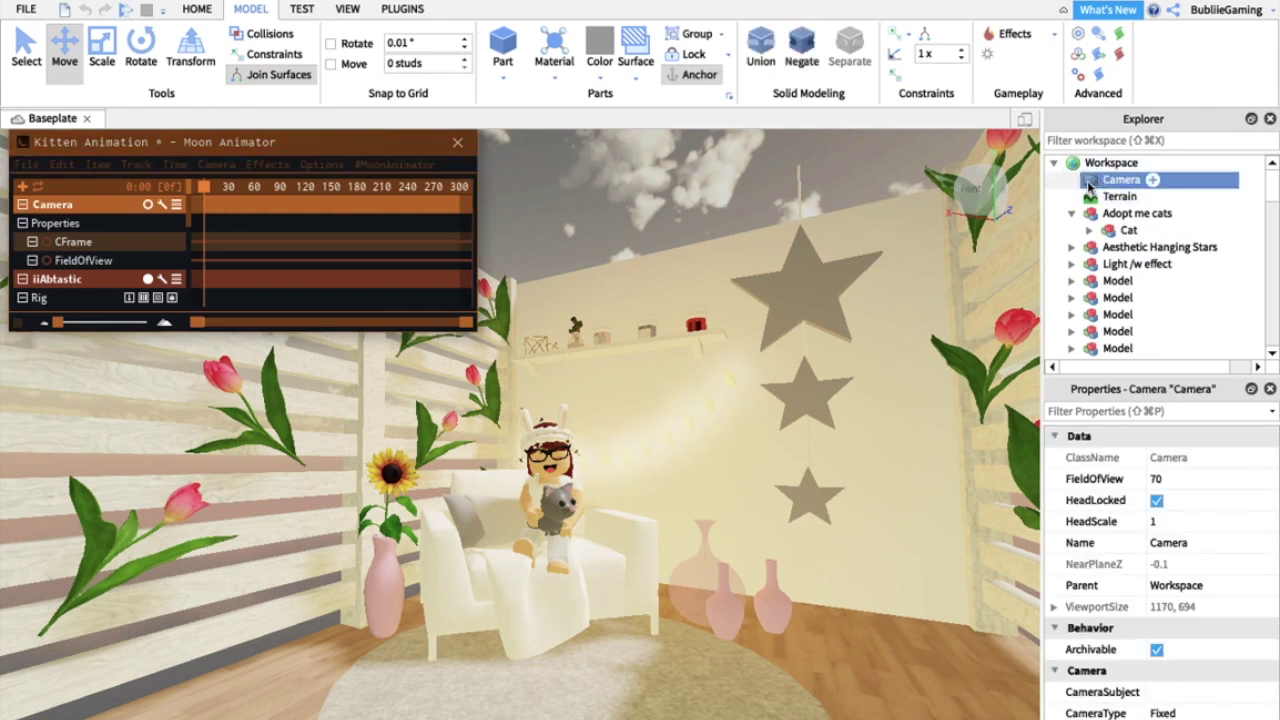
click(1160, 480)
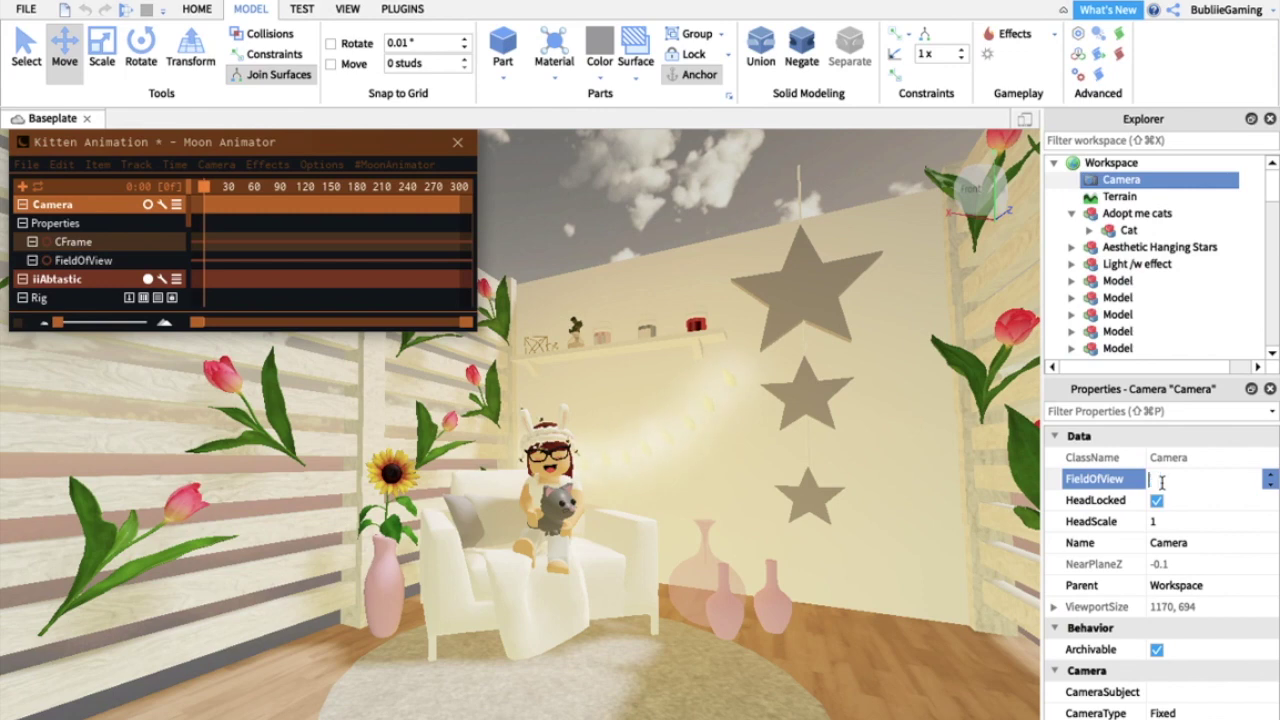
key(Return)
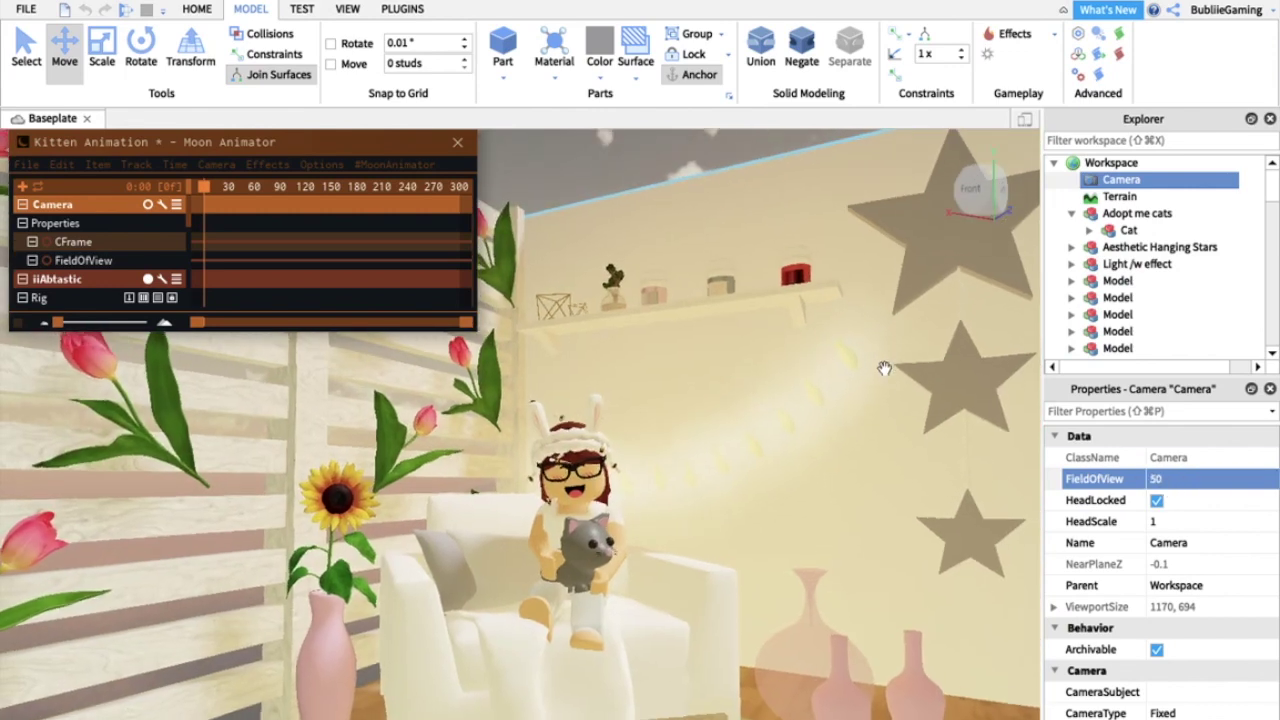
scroll(884, 369, down, 3)
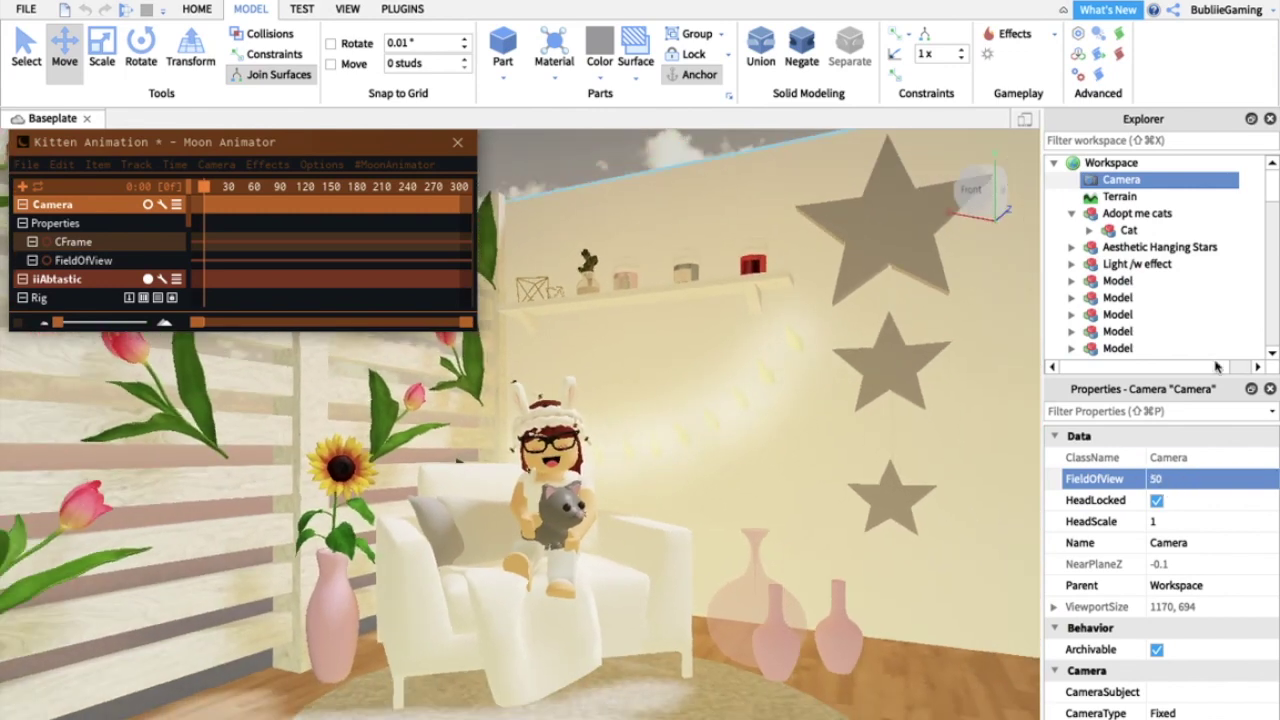
click(1174, 482)
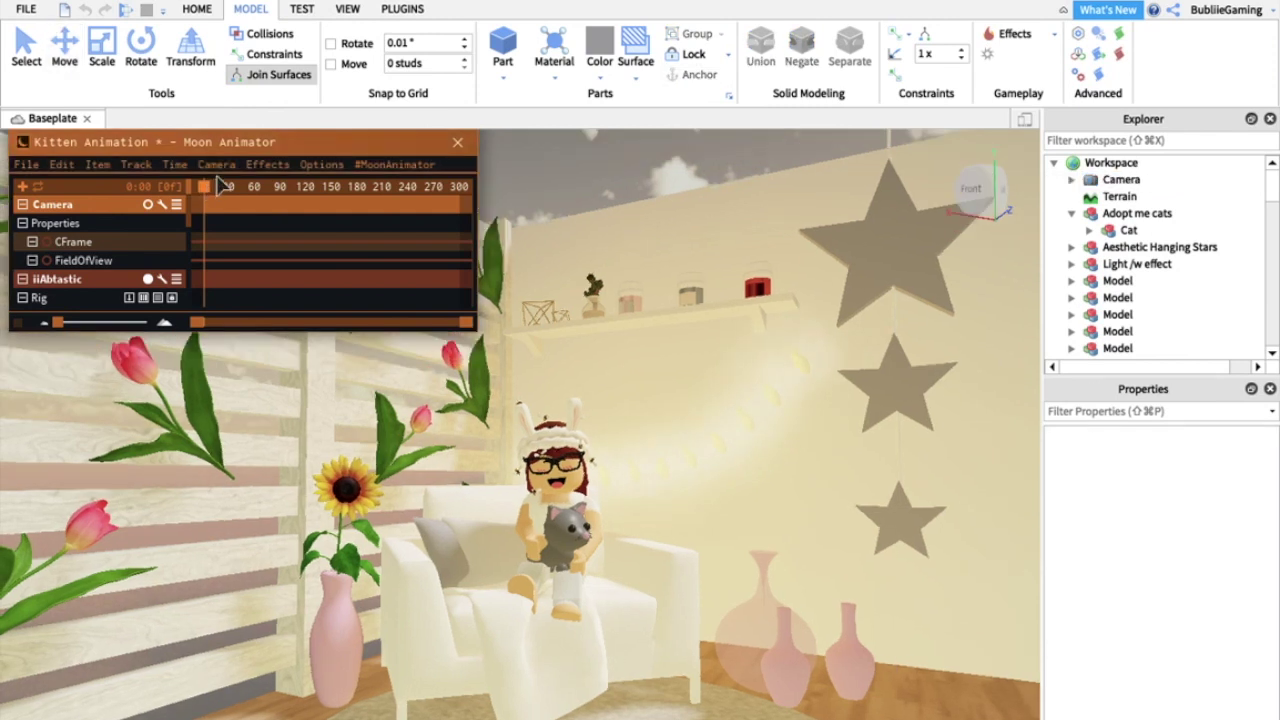
Add a CFrame keyframe to the camera track at frame 0 for the starting view.
drag(294, 150, 285, 152)
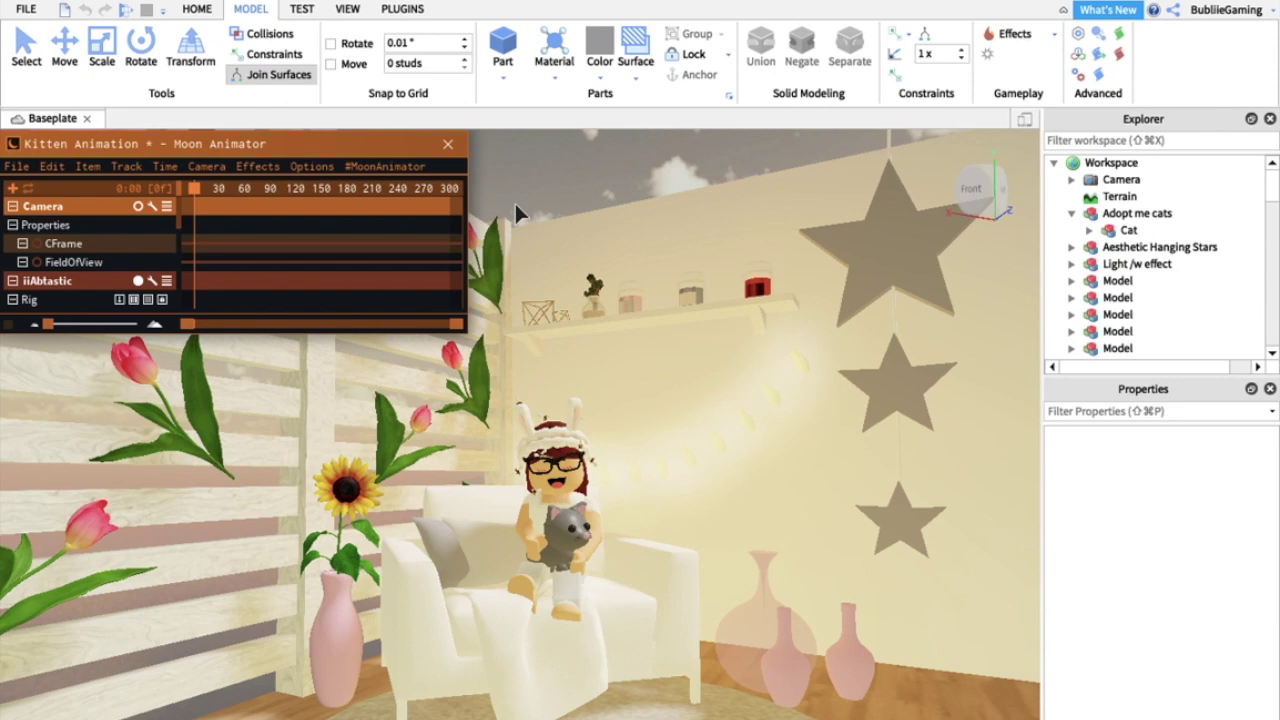
key(equal)
drag(191, 190, 64, 186)
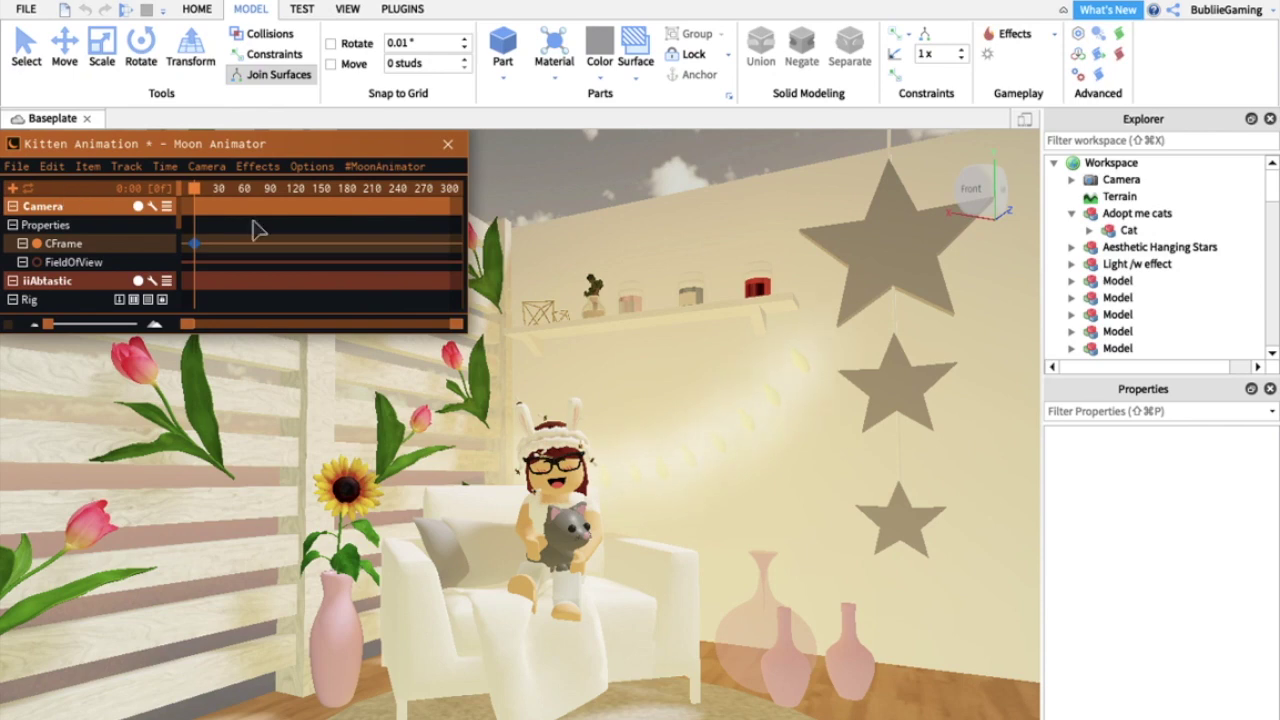
Key the camera's CFrame at frame 71 with a closer view of the character and cat, and play back the move.
scroll(253, 221, down, 10)
click(190, 189)
drag(205, 200, 258, 215)
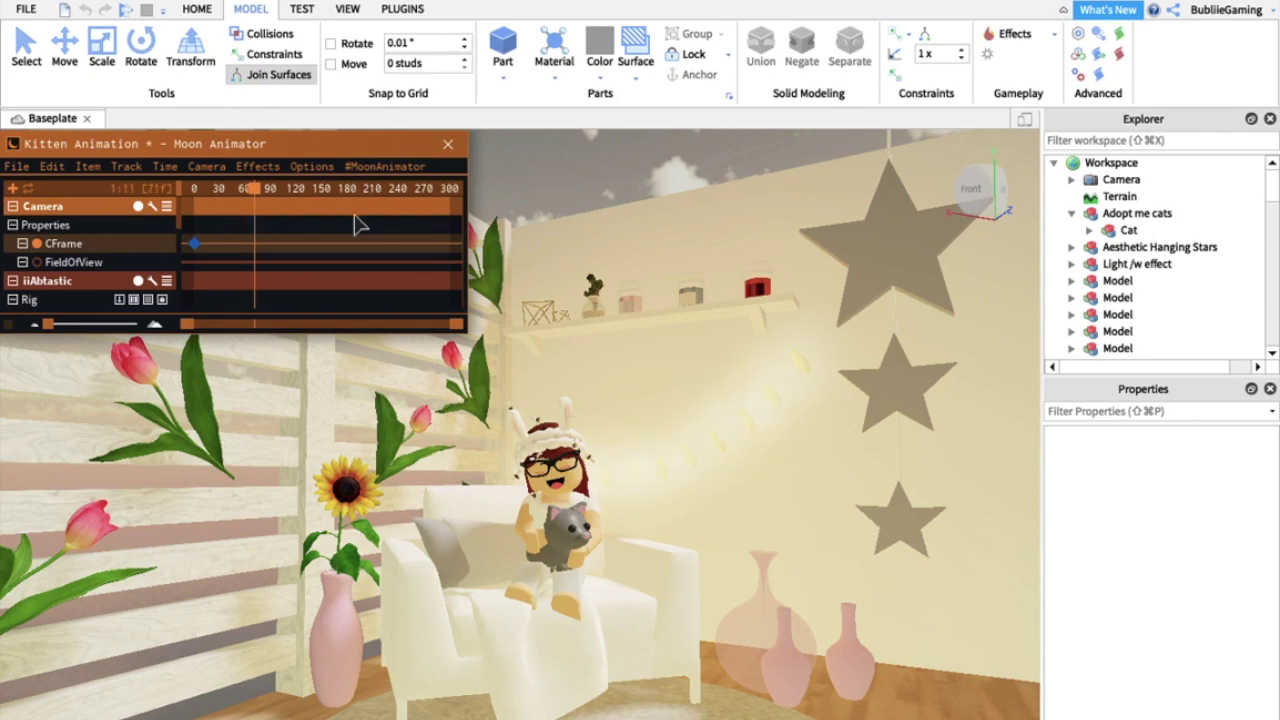
scroll(575, 270, up, 3)
scroll(575, 270, up, 2)
right_drag(575, 270, 574, 272)
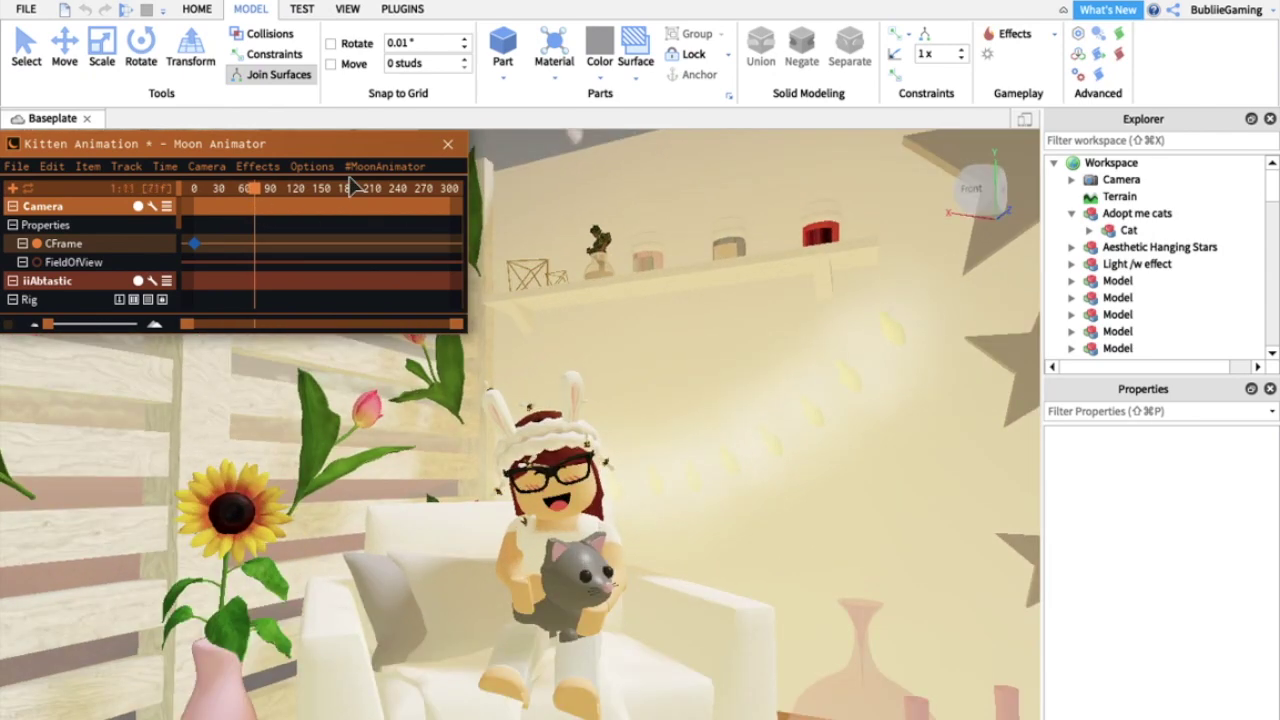
drag(268, 195, 165, 207)
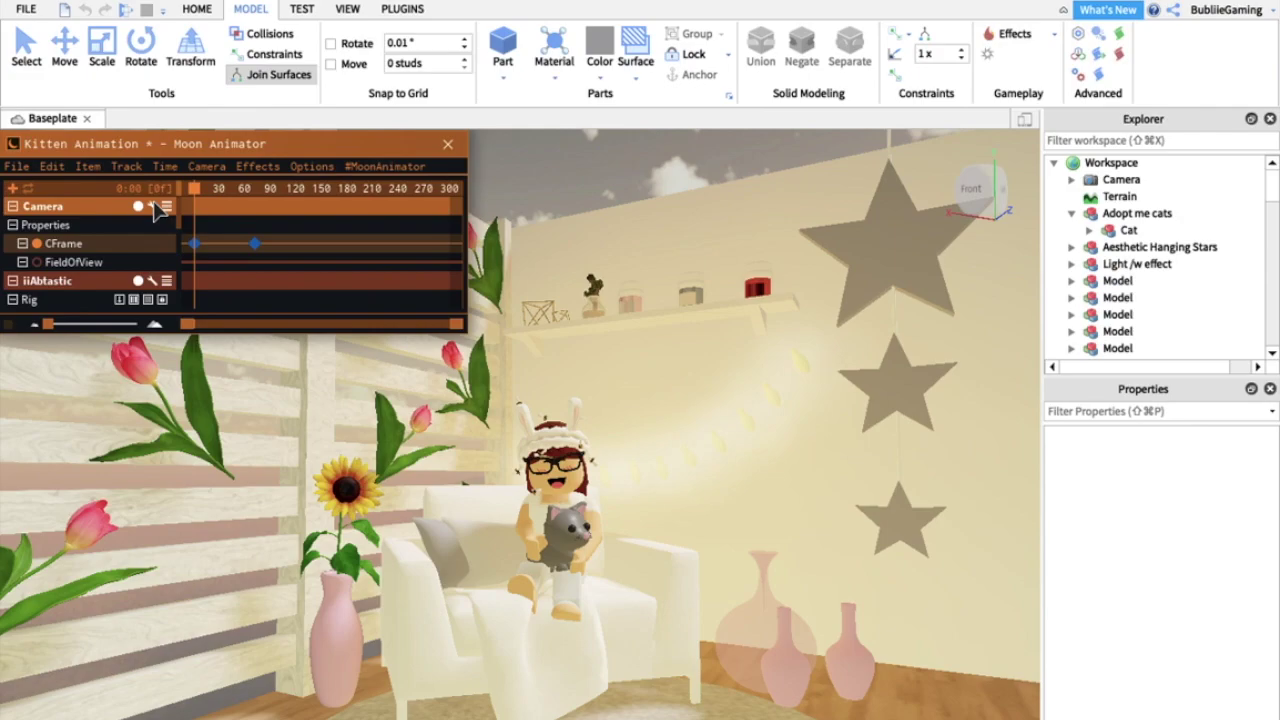
key(space)
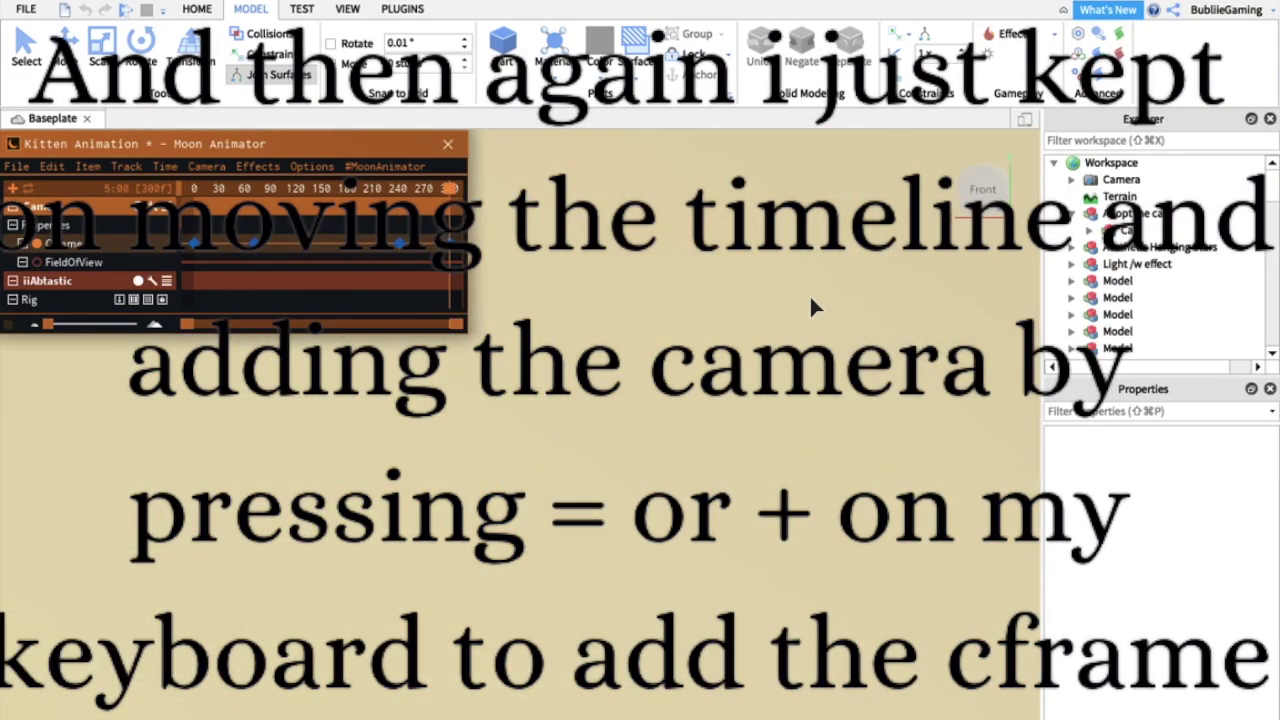
Move the camera's CFrame keyframe near frame 240 to about frame 160, and try moving the last keyframe to the same spot.
drag(399, 243, 329, 243)
drag(449, 243, 329, 243)
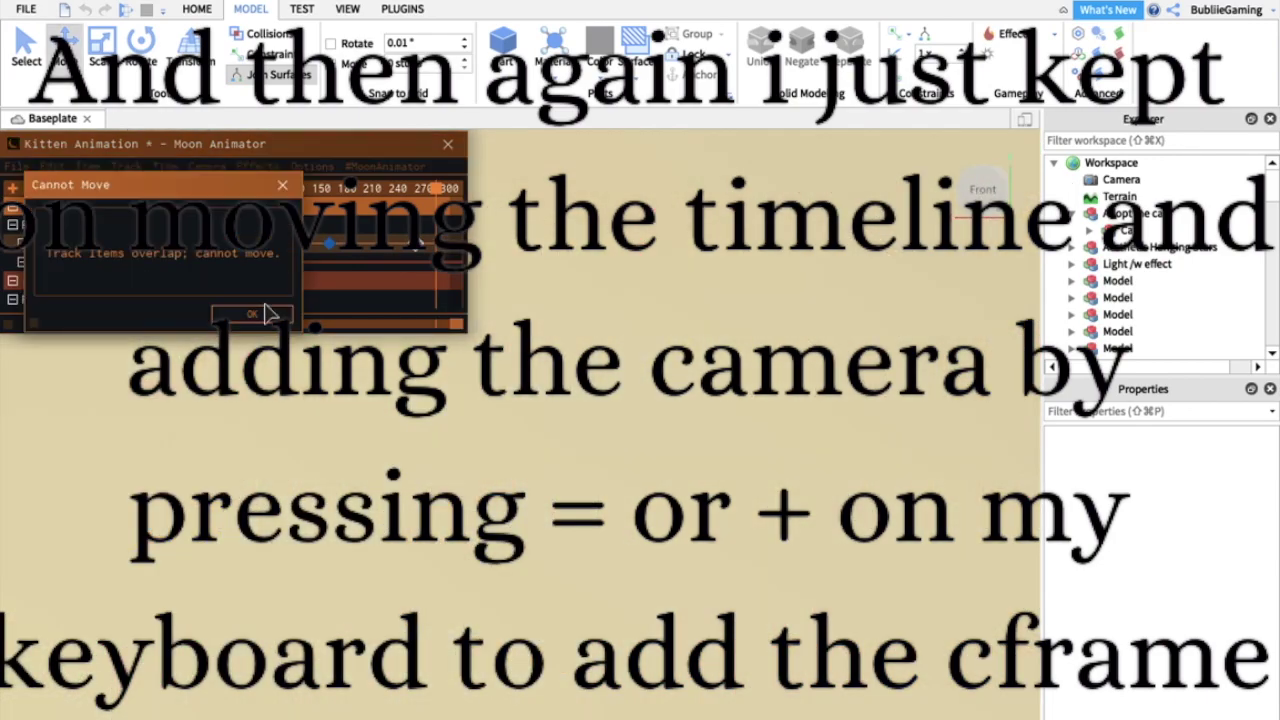
click(251, 314)
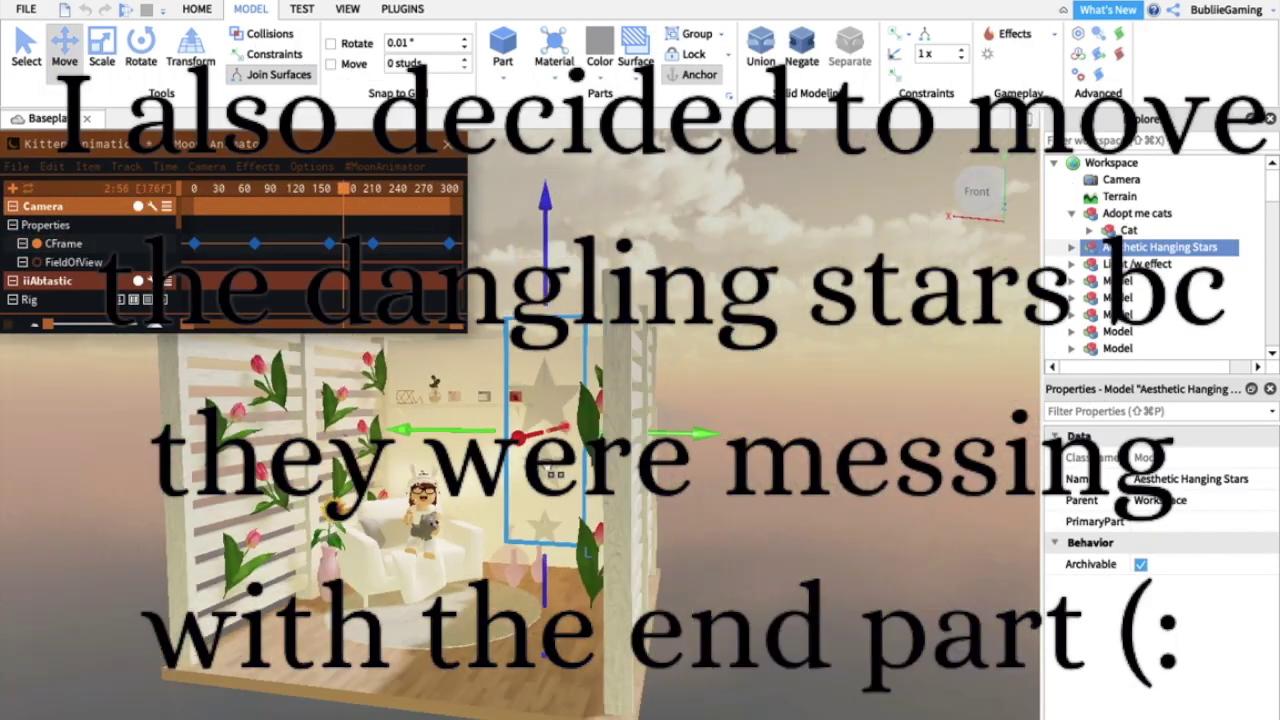
Move the Aesthetic Hanging Stars model away from the back wall to the slatted wall behind the sunflower vase.
scroll(546, 463, down, 3)
drag(546, 463, 300, 449)
key(space)
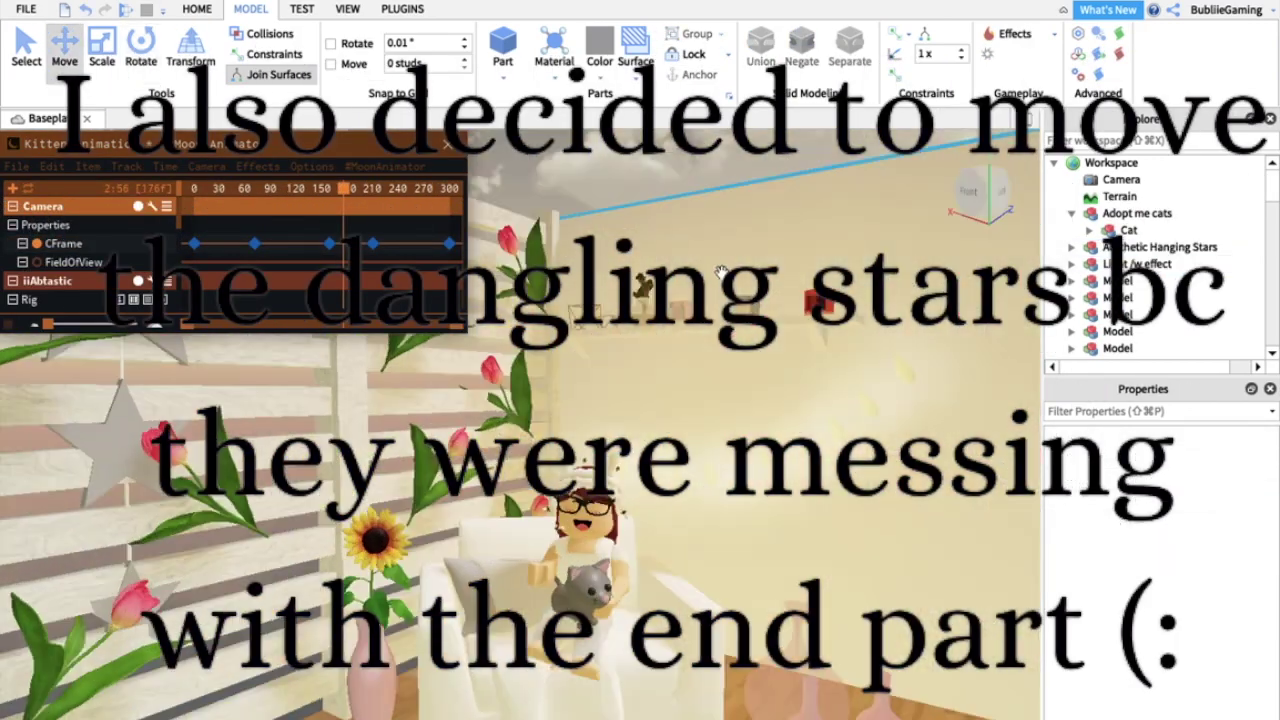
Play through the animation to check the camera movement up to frame 300 and return to frame 0.
drag(451, 186, 272, 230)
key(space)
key(space)
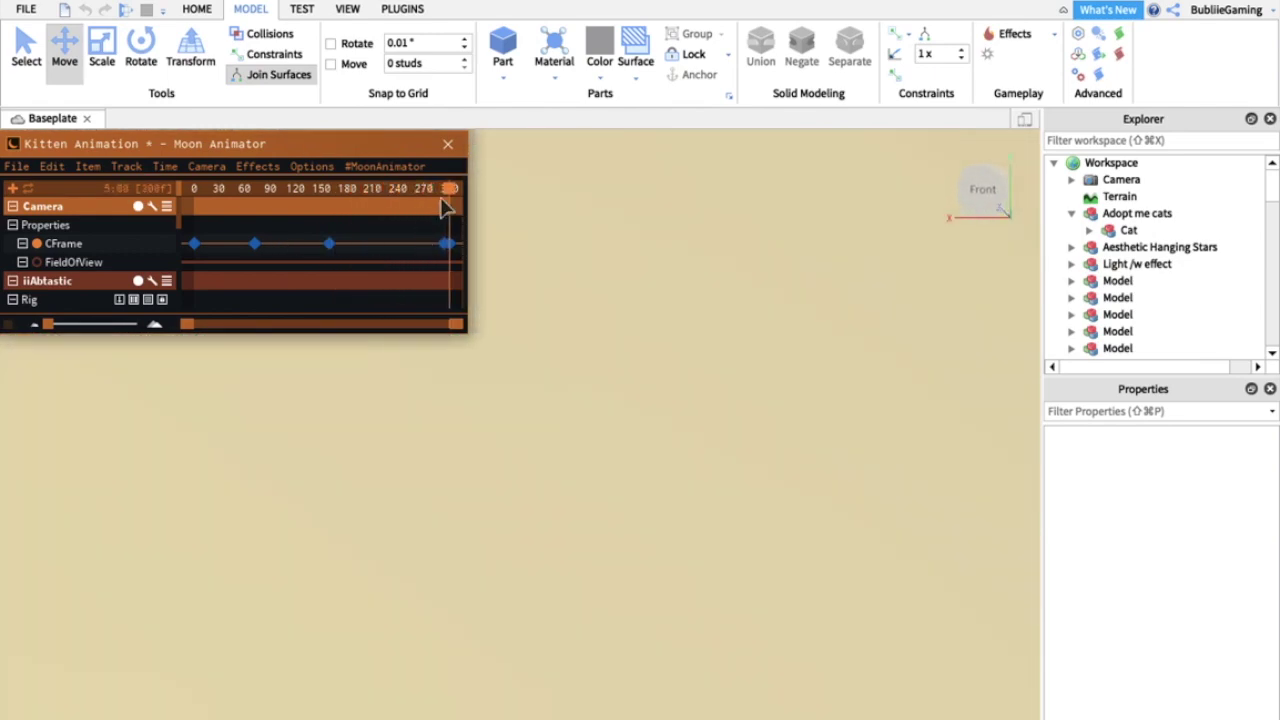
drag(447, 188, 133, 208)
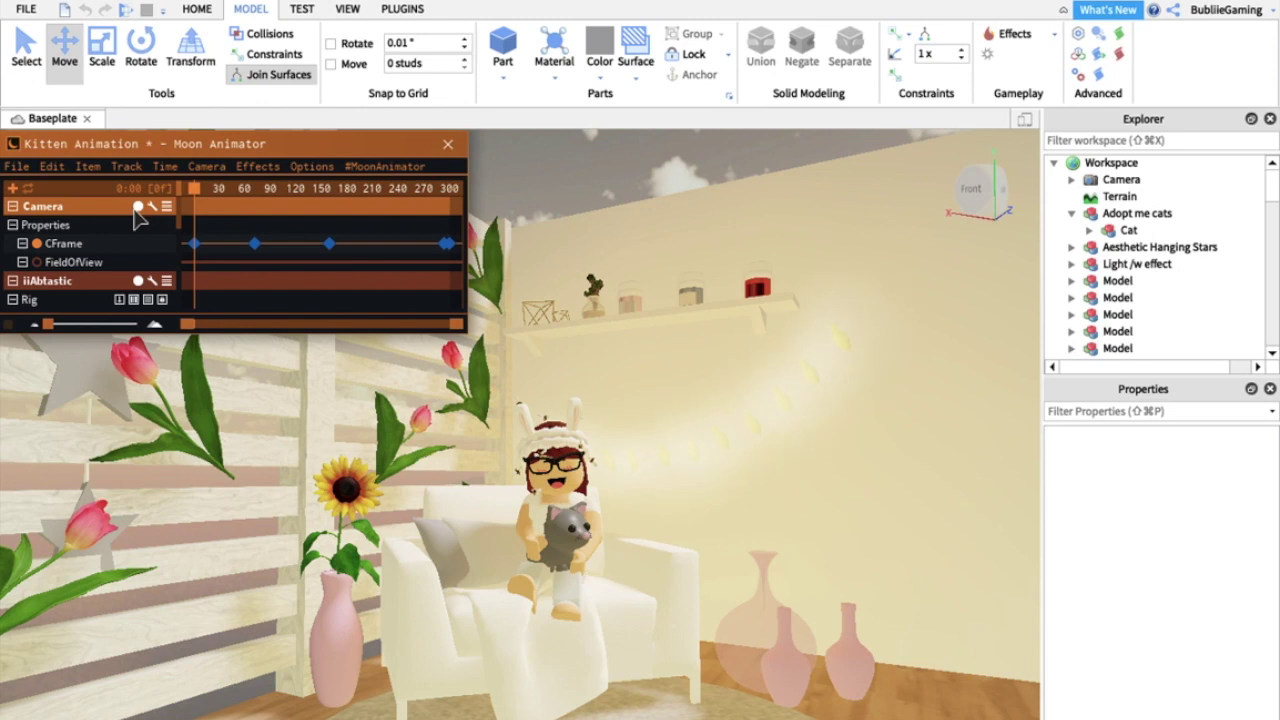
Save and close the Kitten Animation in Moon Animator.
click(15, 167)
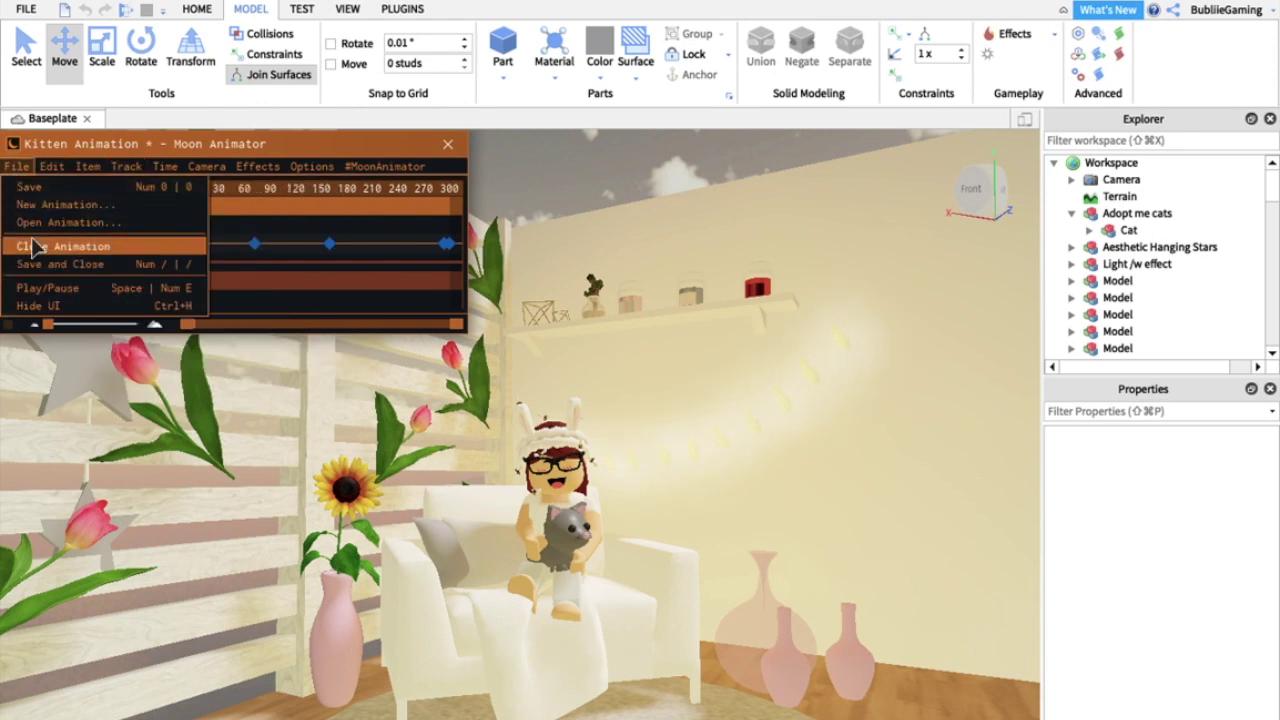
click(40, 264)
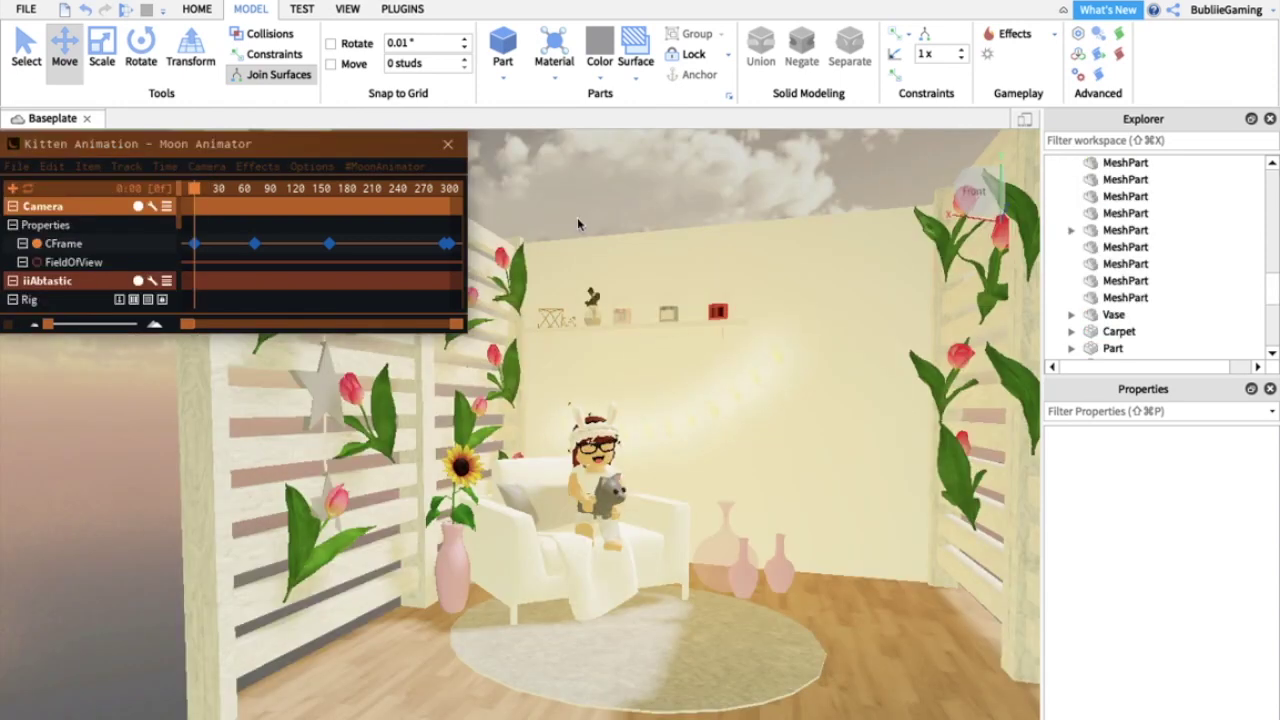
click(304, 145)
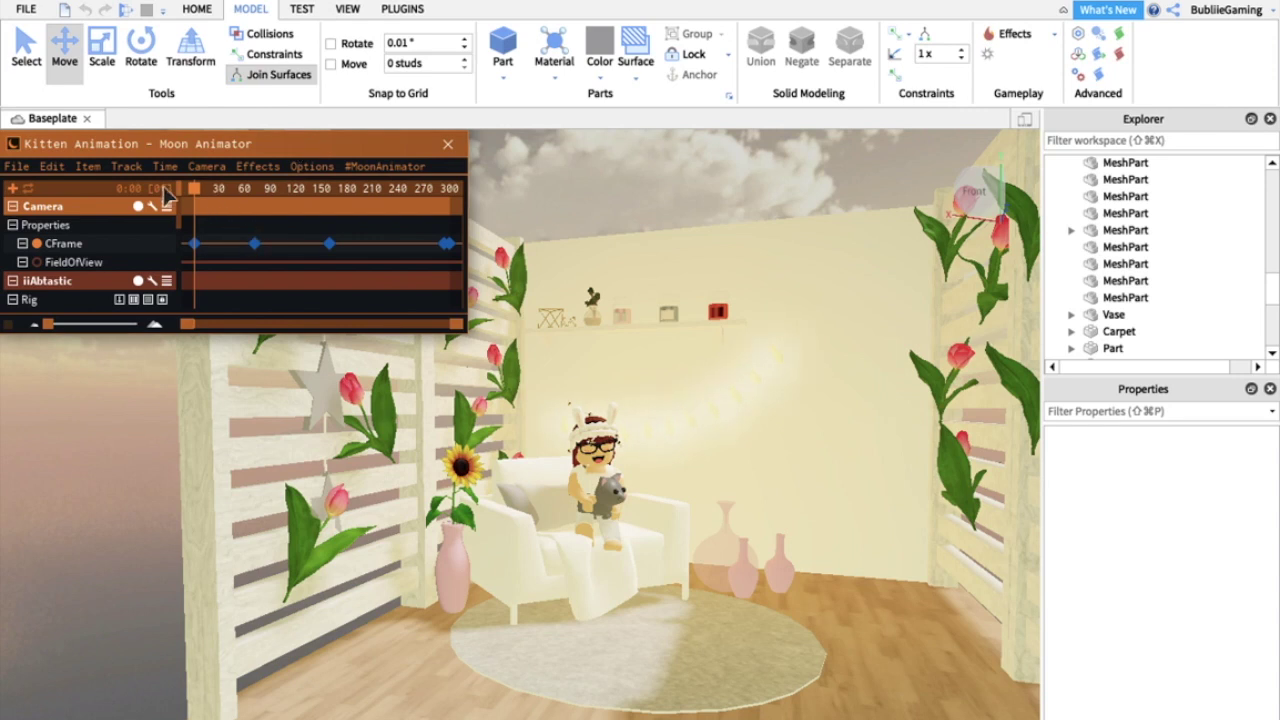
Preview the camera view at frame 1 with the animator interface hidden, and show the interface again.
drag(192, 192, 197, 192)
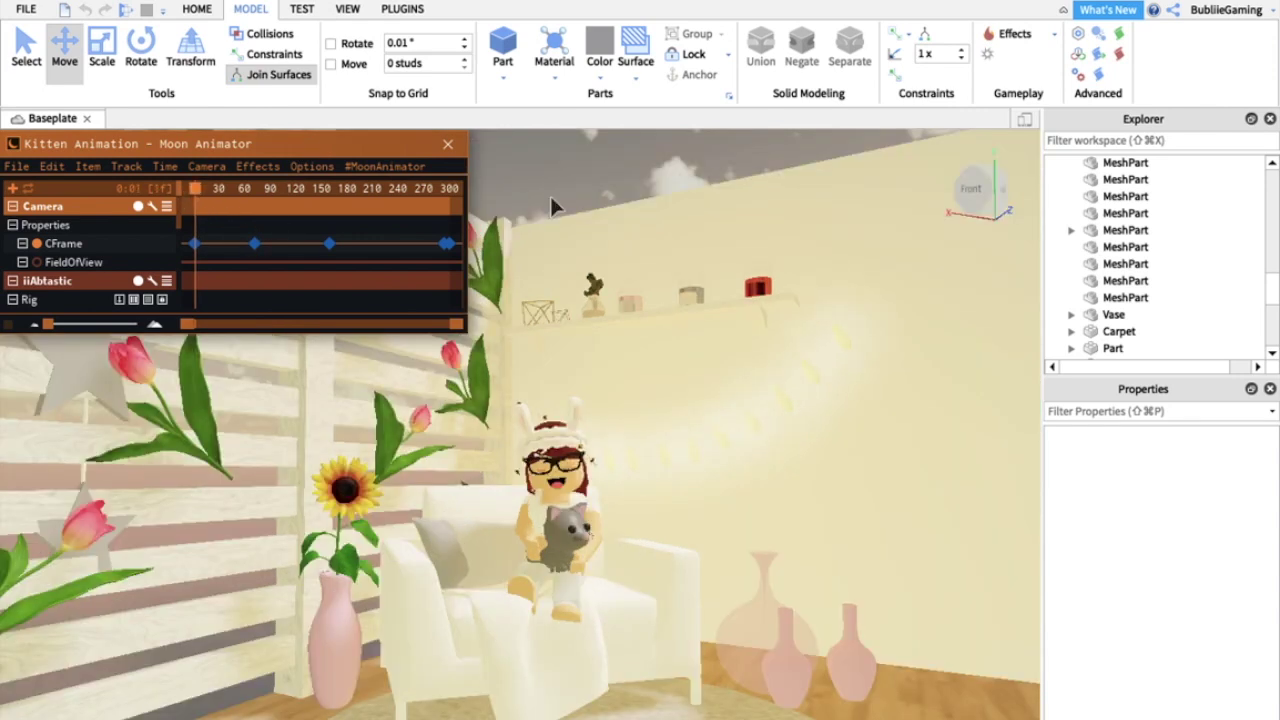
key(h)
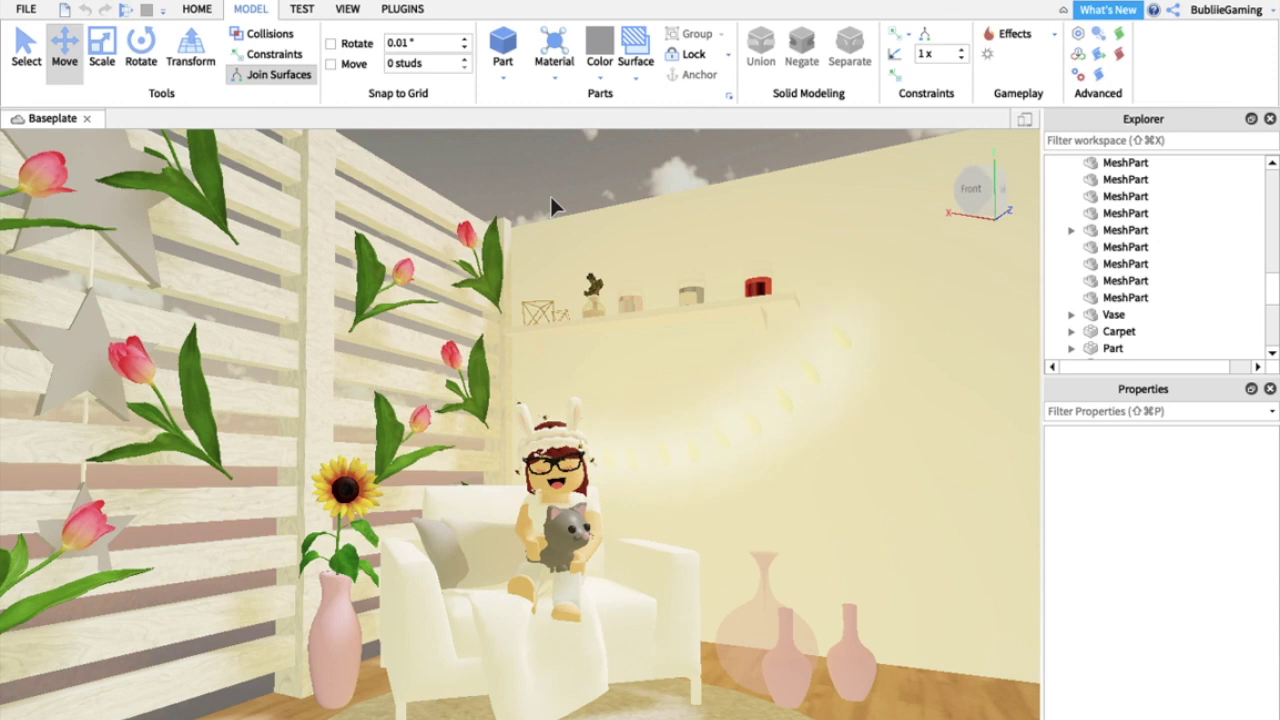
key(h)
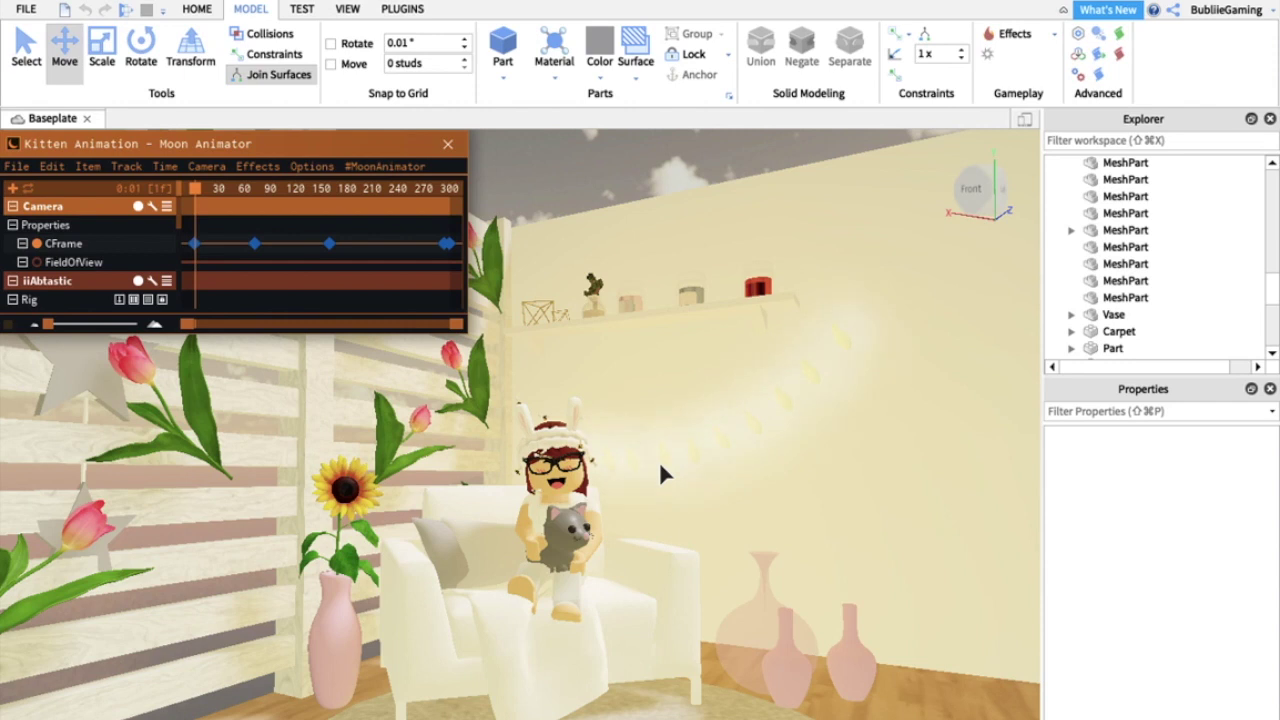
Play the finished animation in full screen with the Moon Animator window out of view.
click(448, 143)
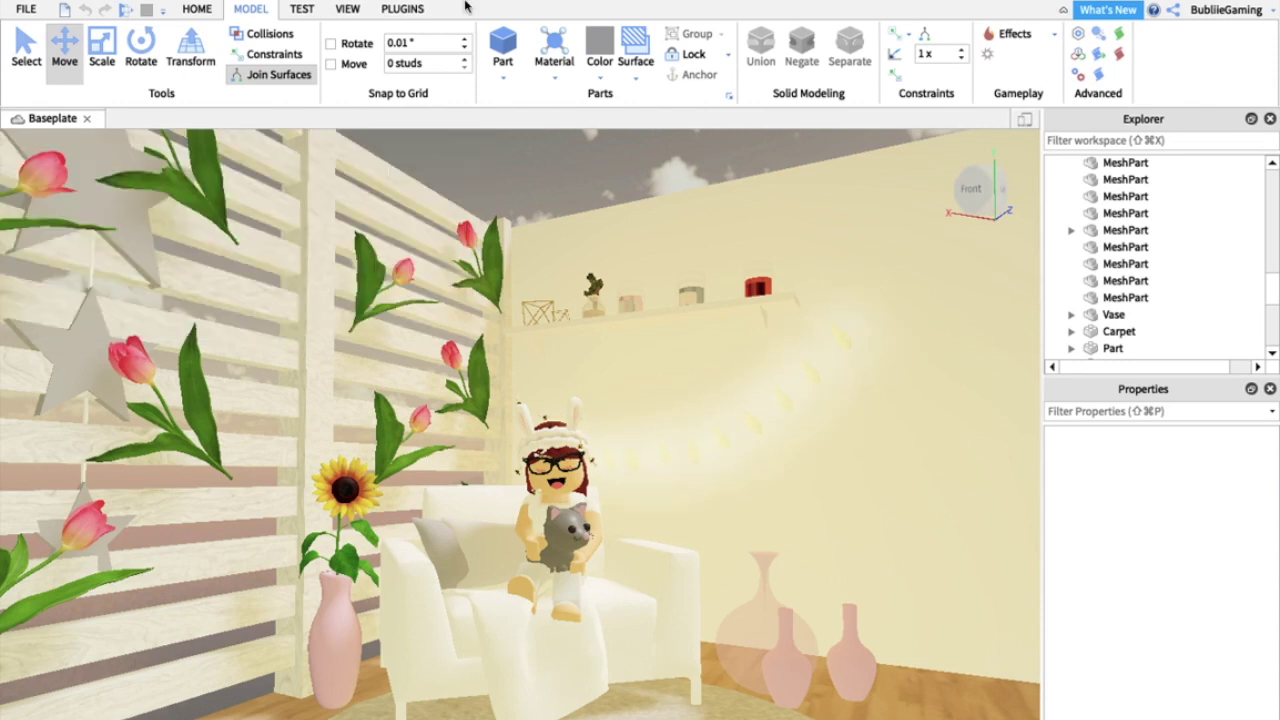
click(345, 9)
click(870, 65)
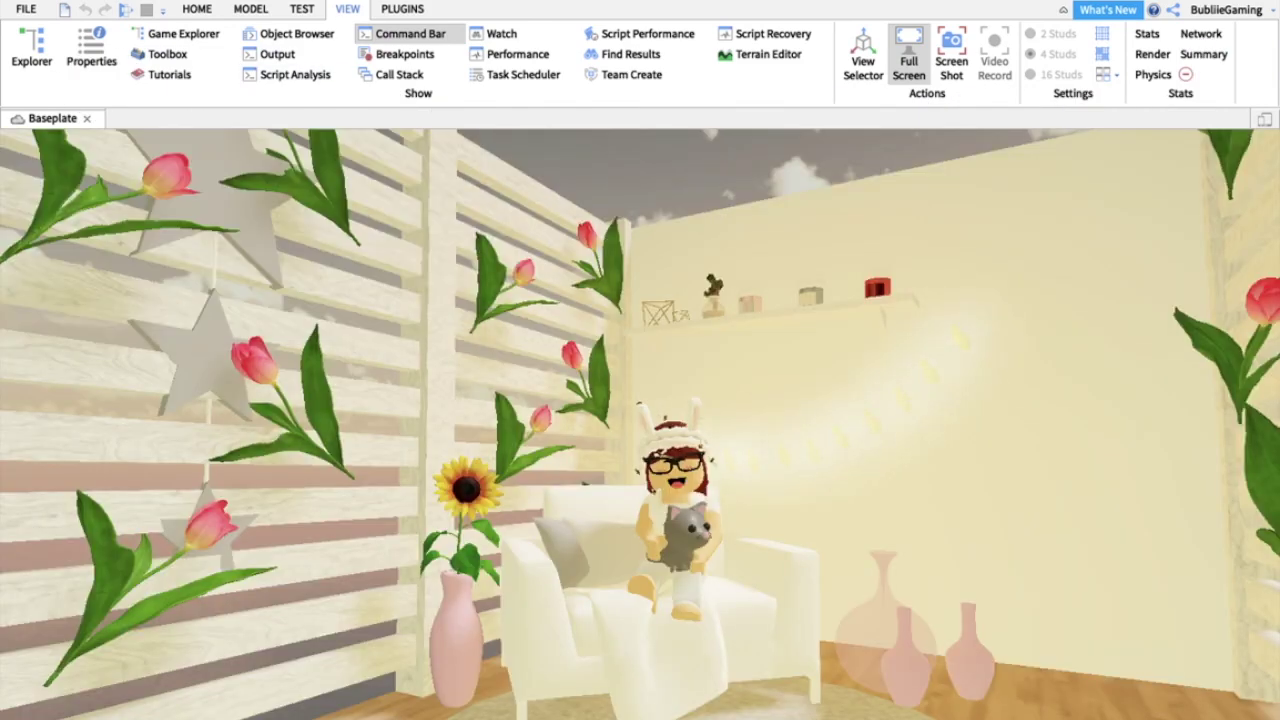
key(w)
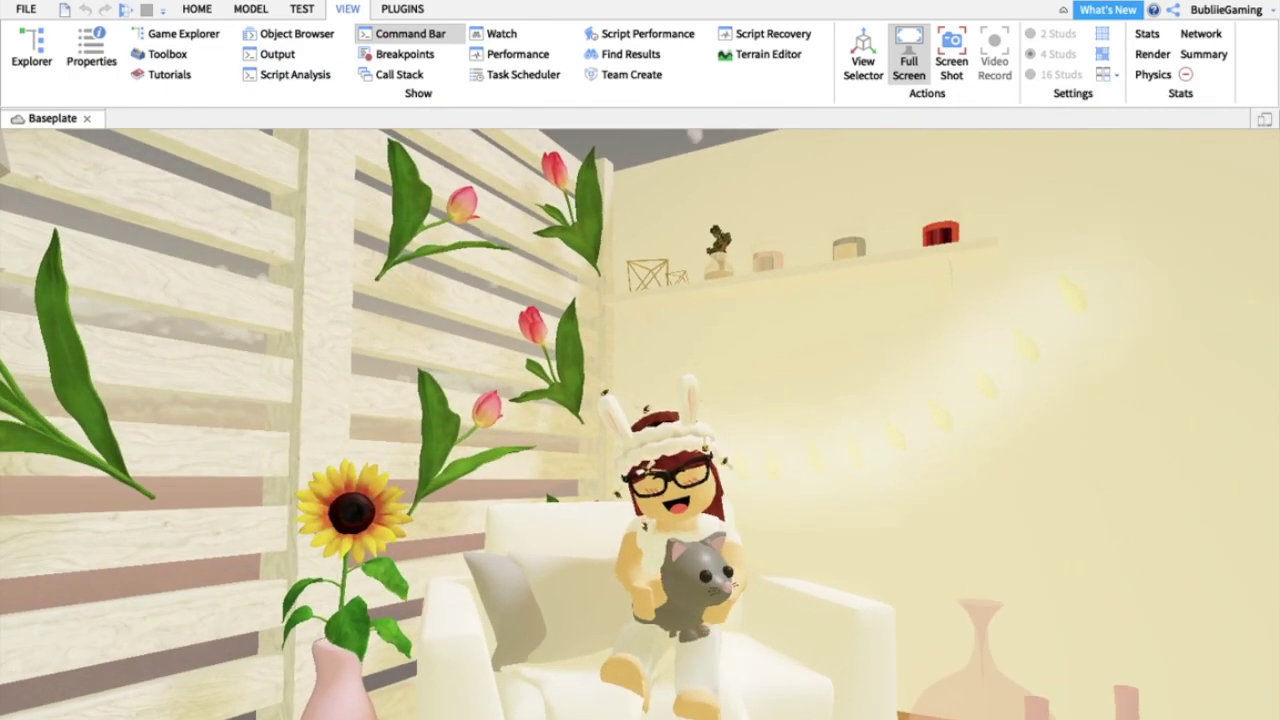
key(w)
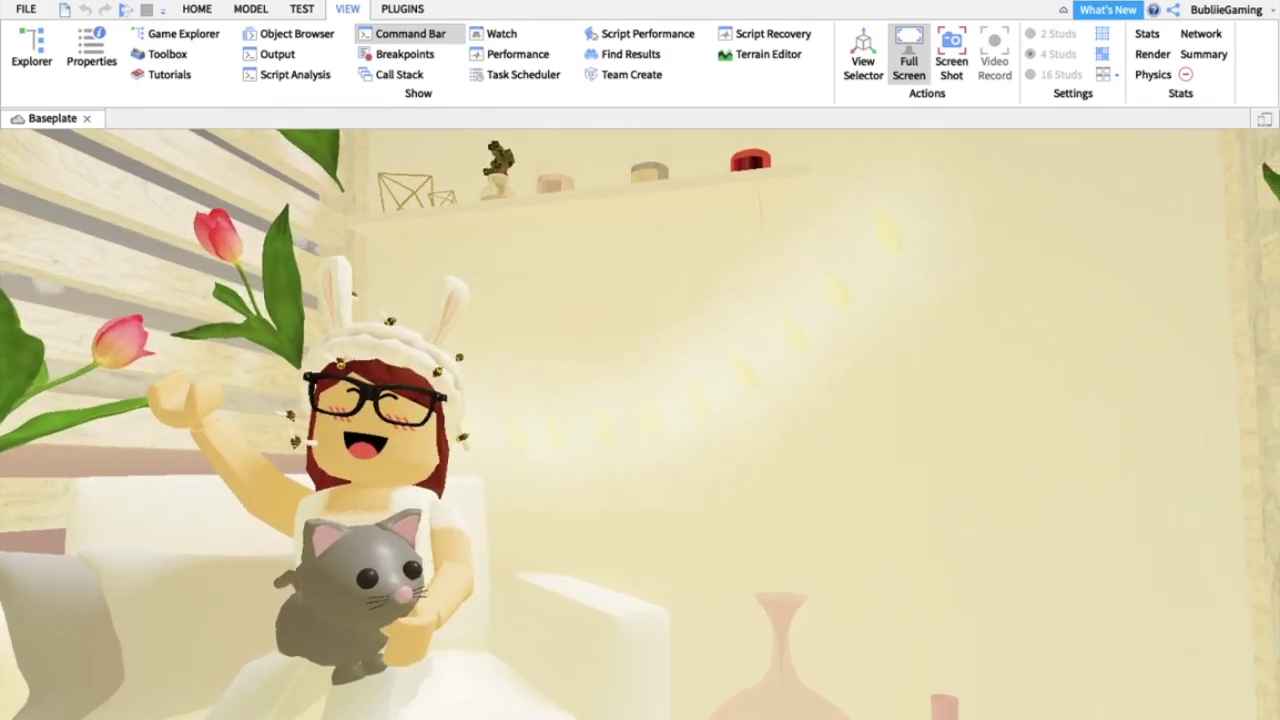